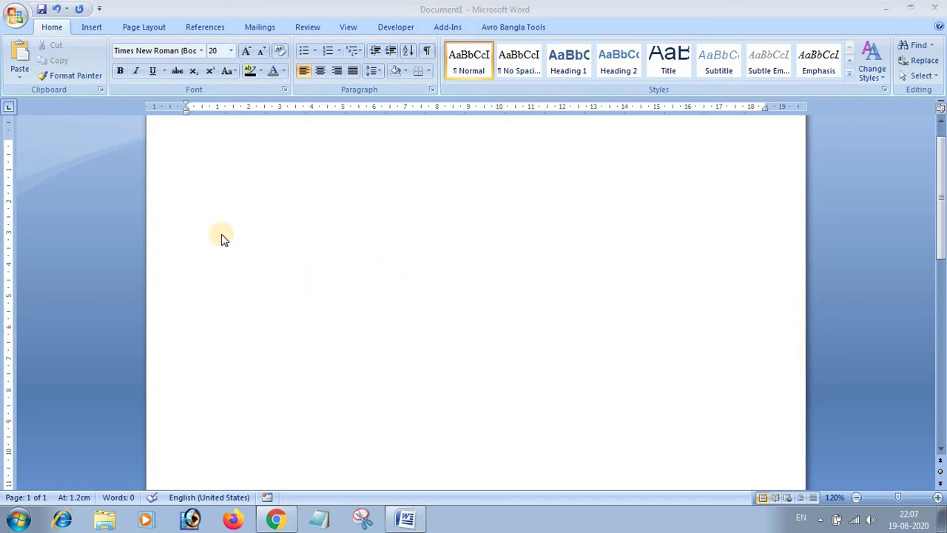
Insert a new equation on the blank page containing an empty pair of square brackets
left_click(92, 30)
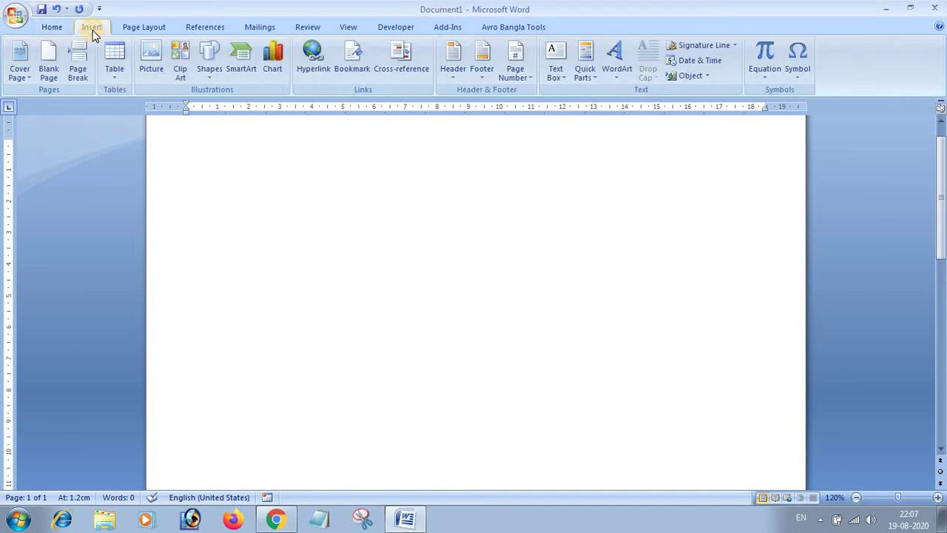
left_click(768, 54)
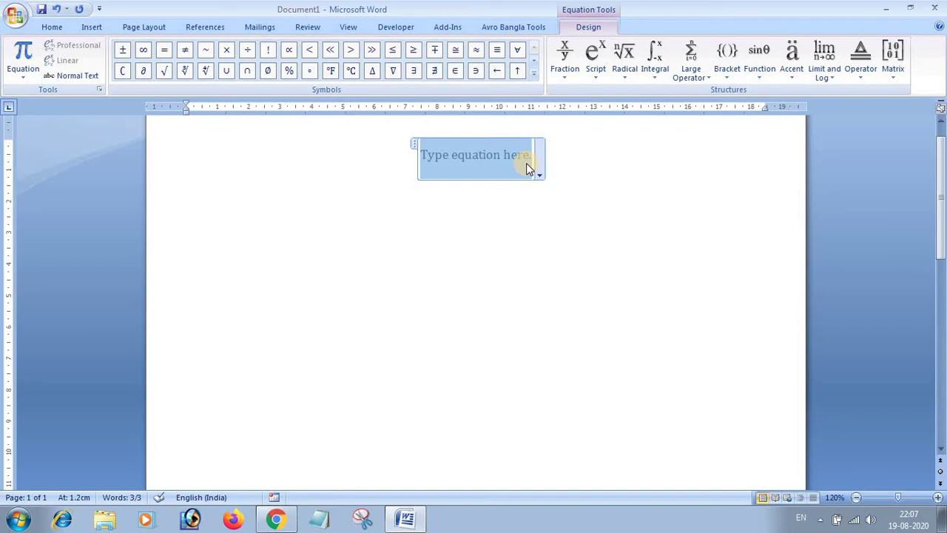
left_click(728, 67)
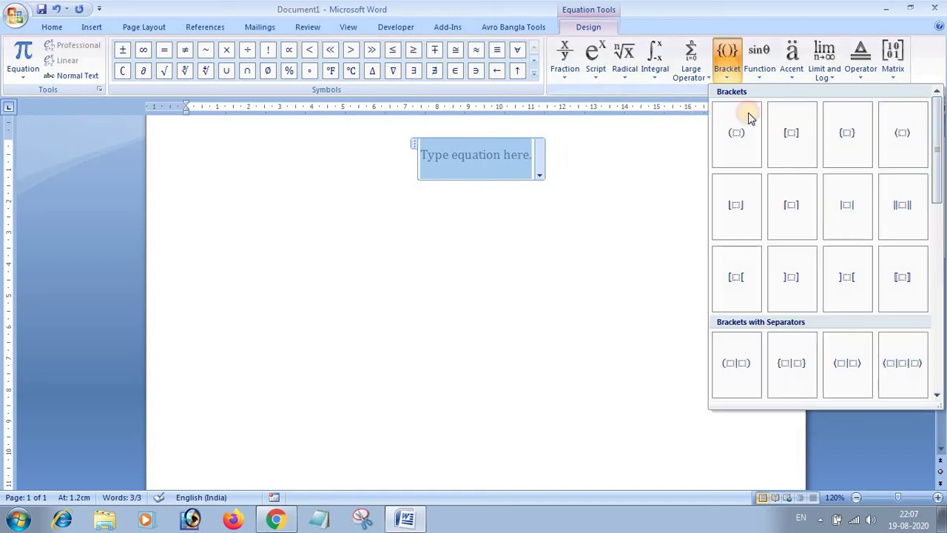
left_click(788, 135)
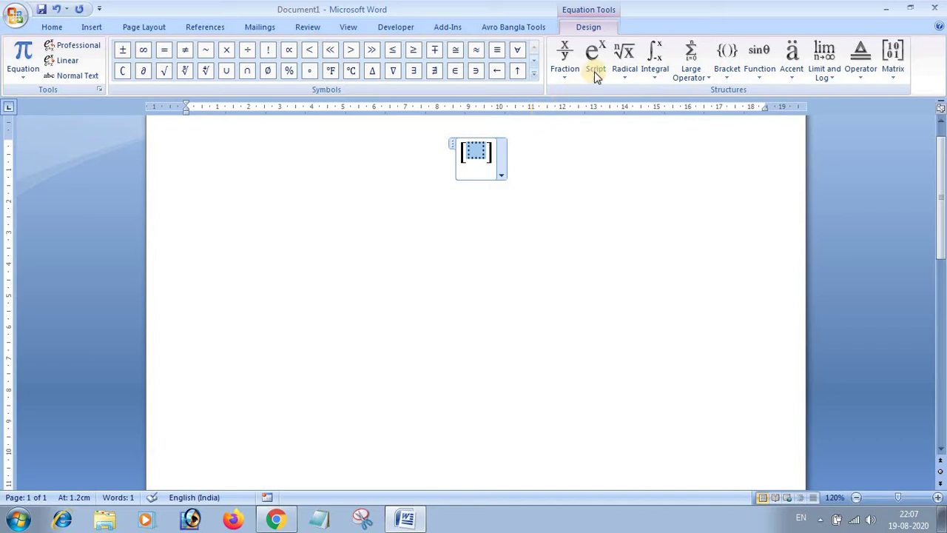
Insert a stacked fraction inside the brackets with numerator 3√2
left_click(566, 63)
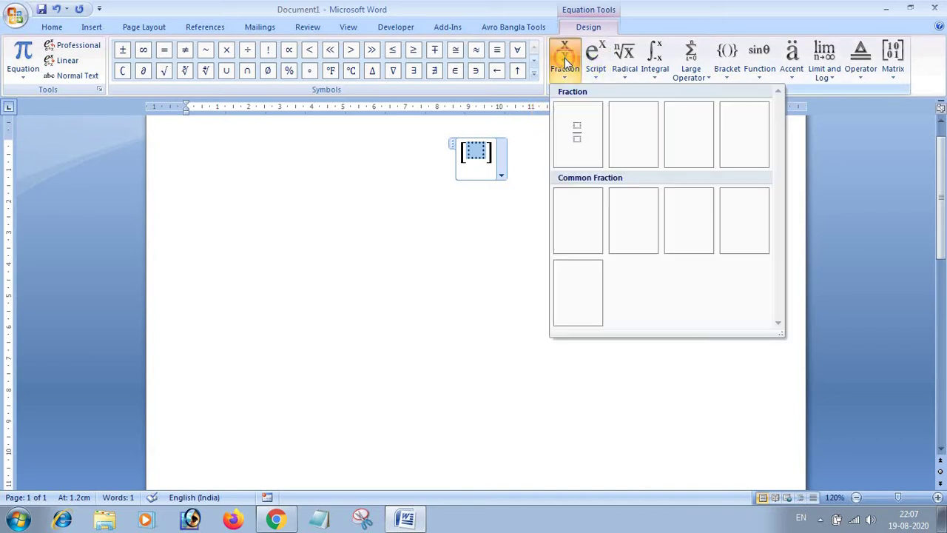
left_click(573, 134)
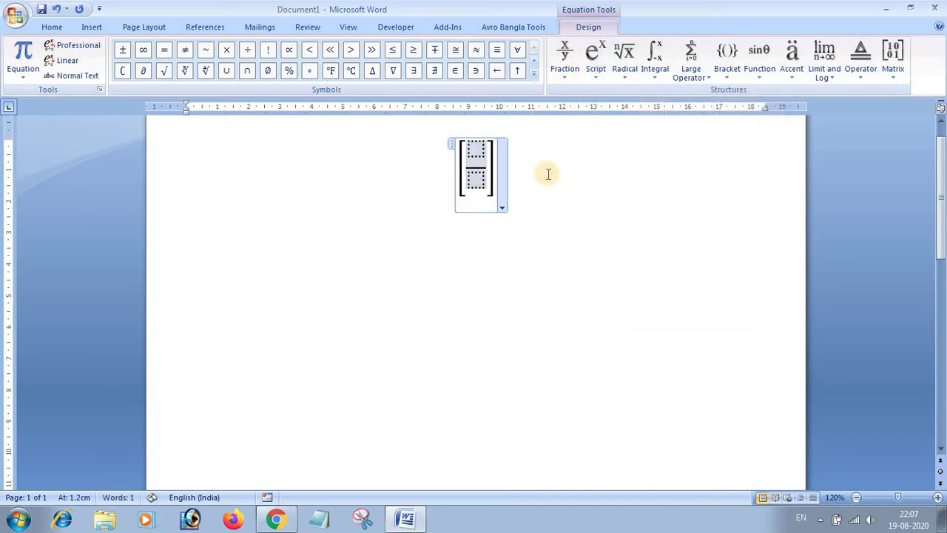
left_click(475, 148)
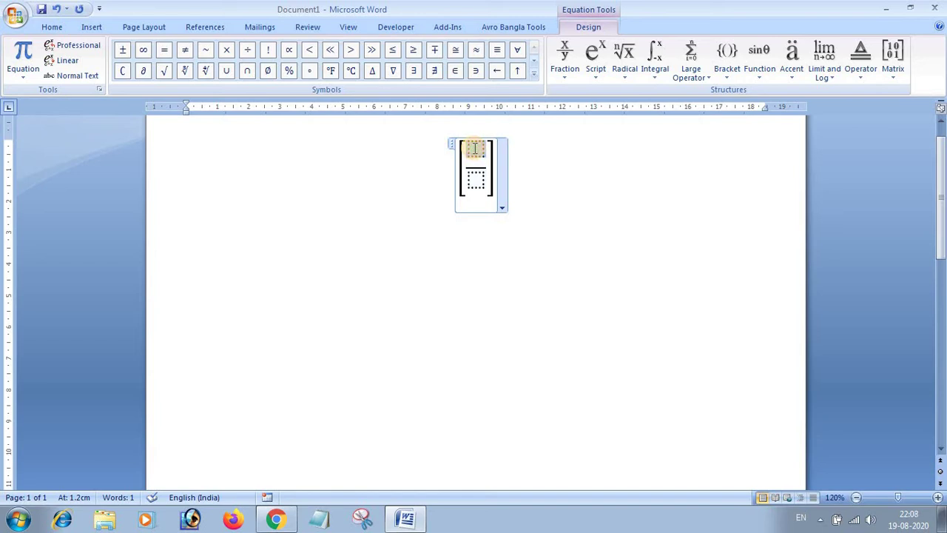
left_click(625, 61)
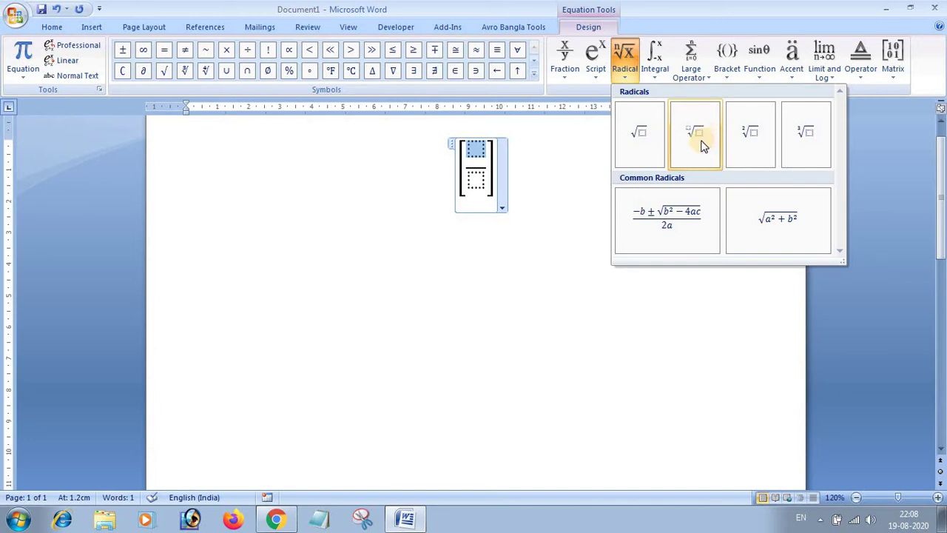
left_click(474, 152)
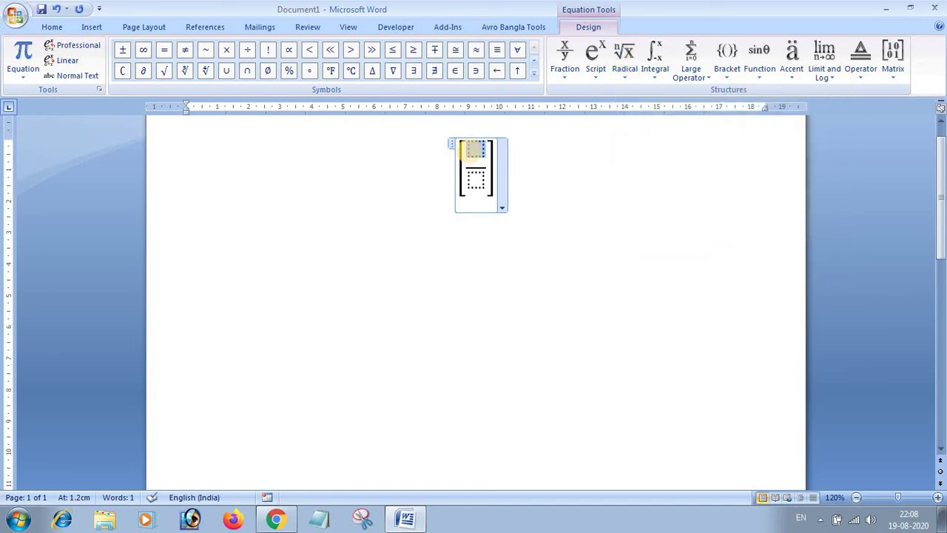
type("3")
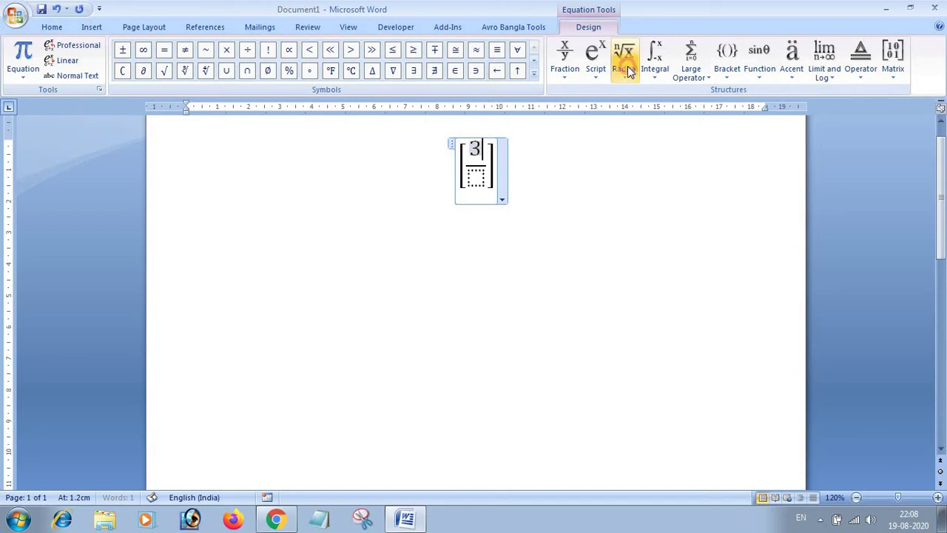
left_click(625, 56)
left_click(638, 132)
left_click(490, 156)
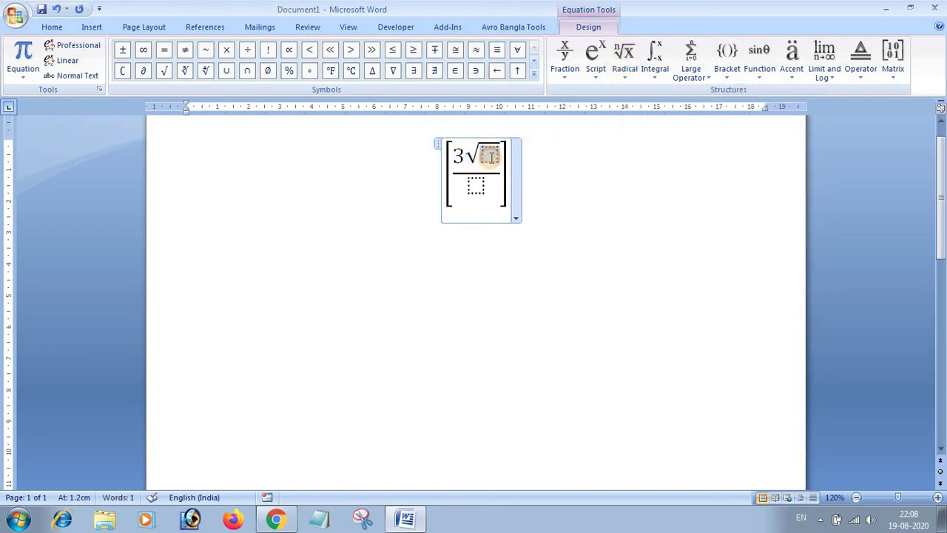
type("2")
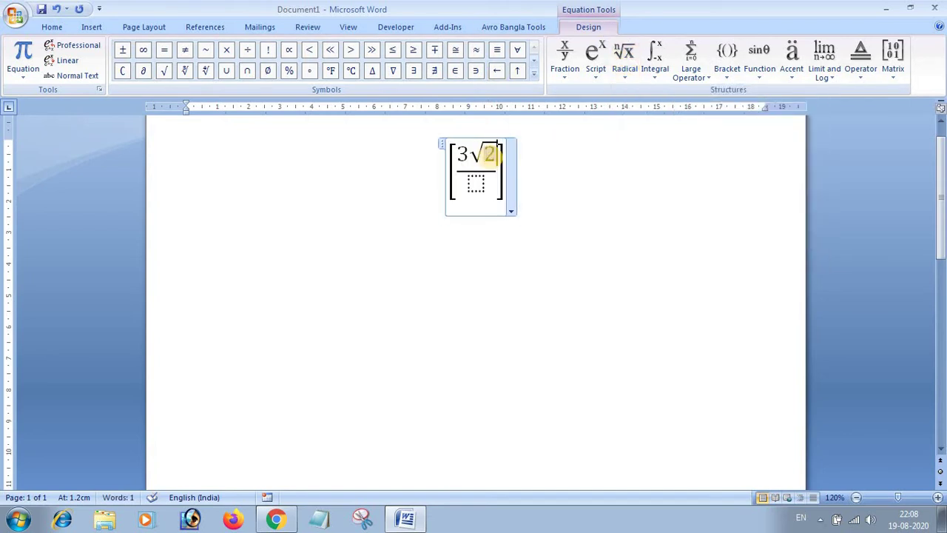
Make the fraction's denominator √6 + √3 and type a minus sign after it
left_click(475, 183)
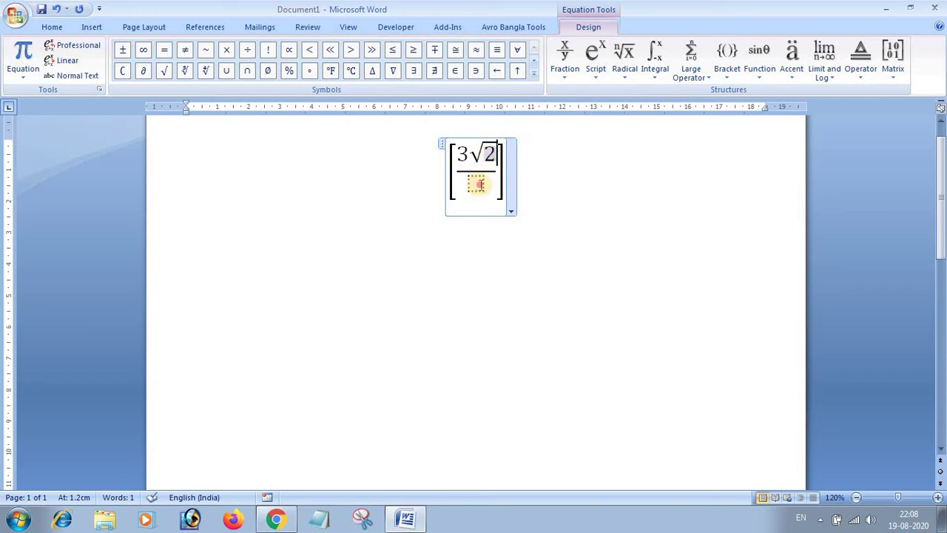
left_click(624, 59)
left_click(638, 132)
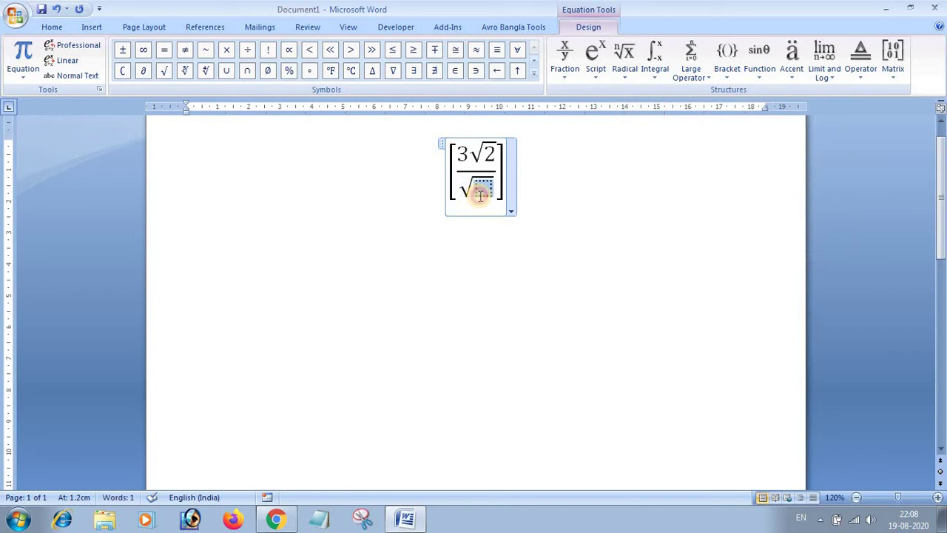
type("6")
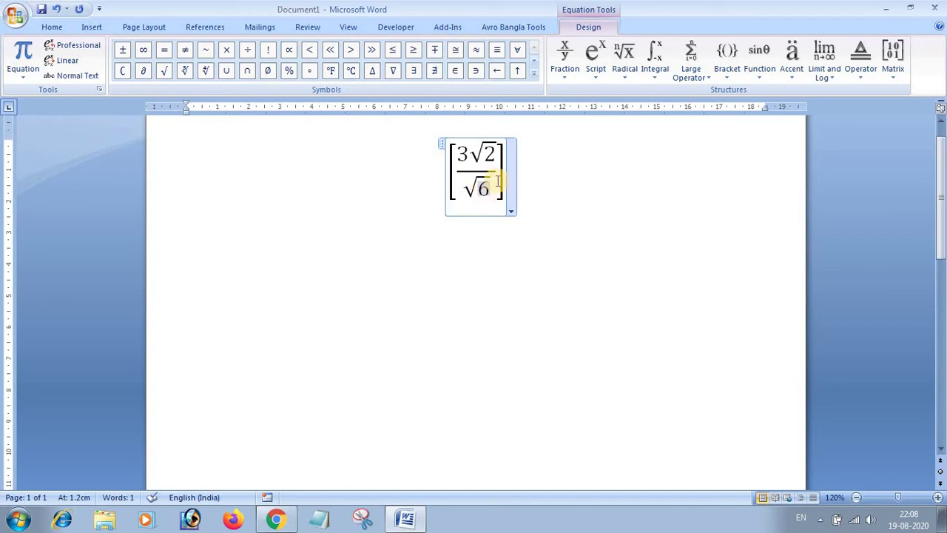
left_click_drag(482, 194, 498, 193)
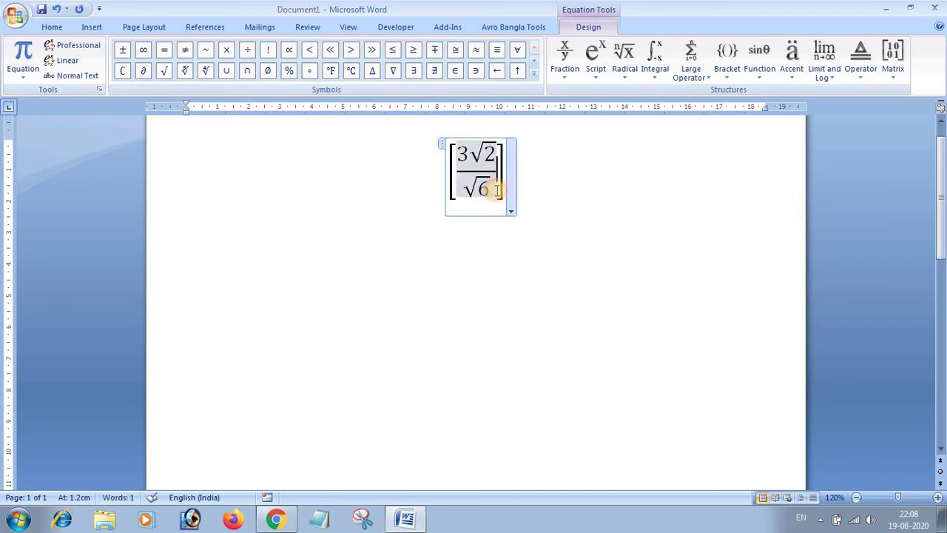
left_click(496, 190)
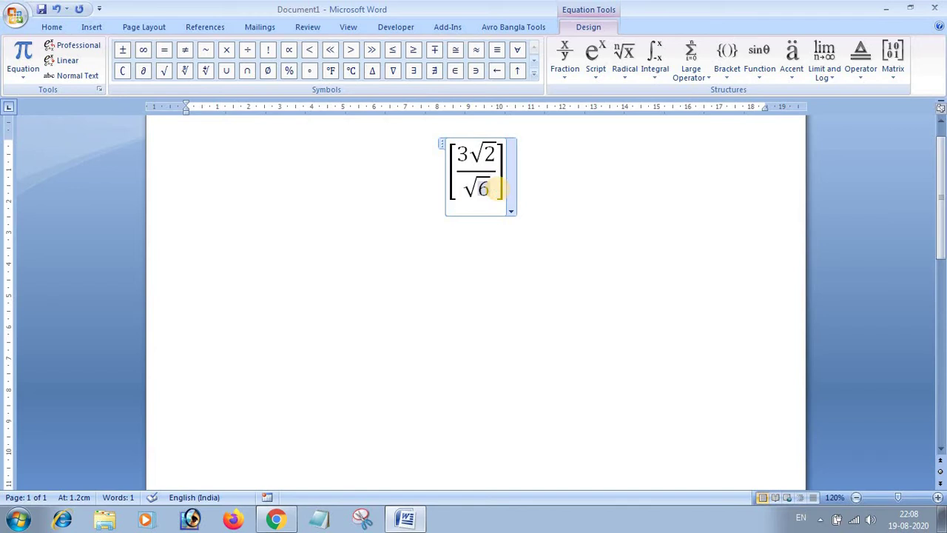
type("+")
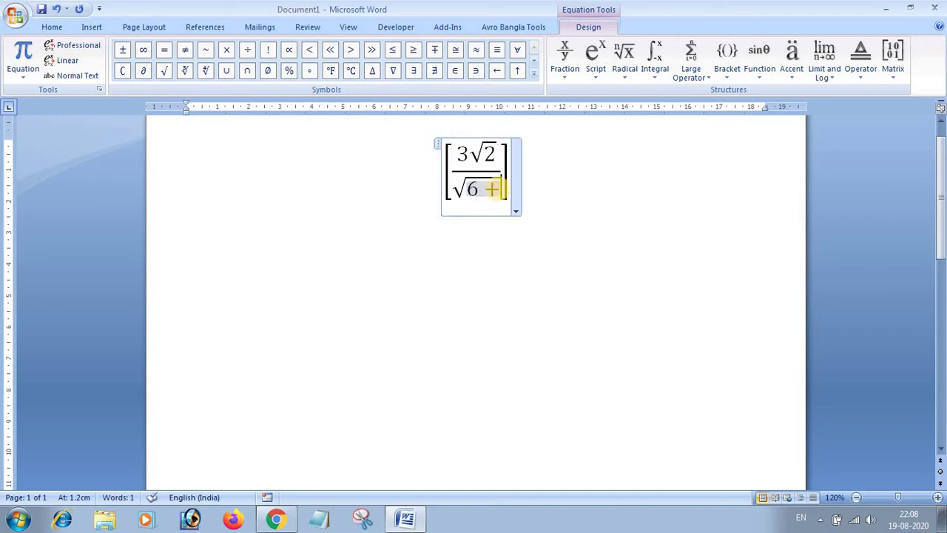
key("BackSpace")
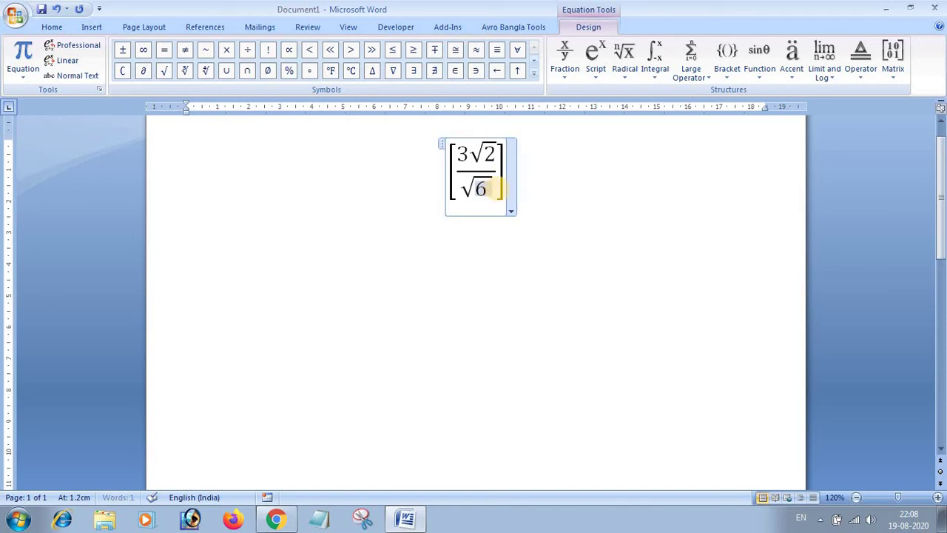
key("shift+Left")
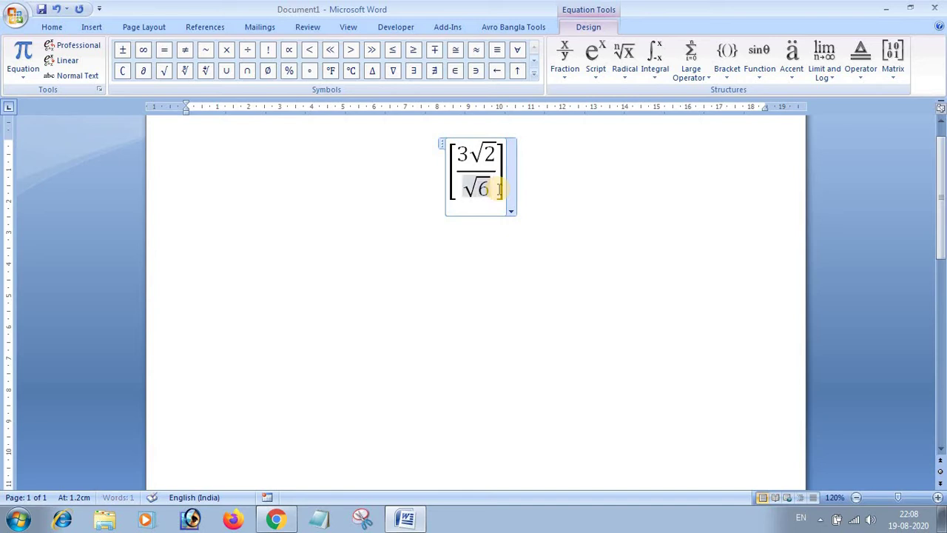
type(" +")
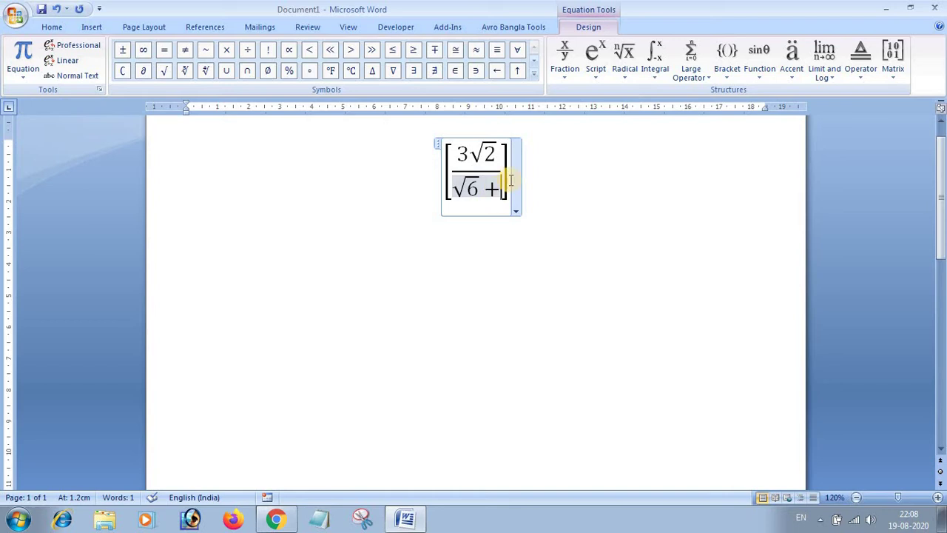
left_click(624, 59)
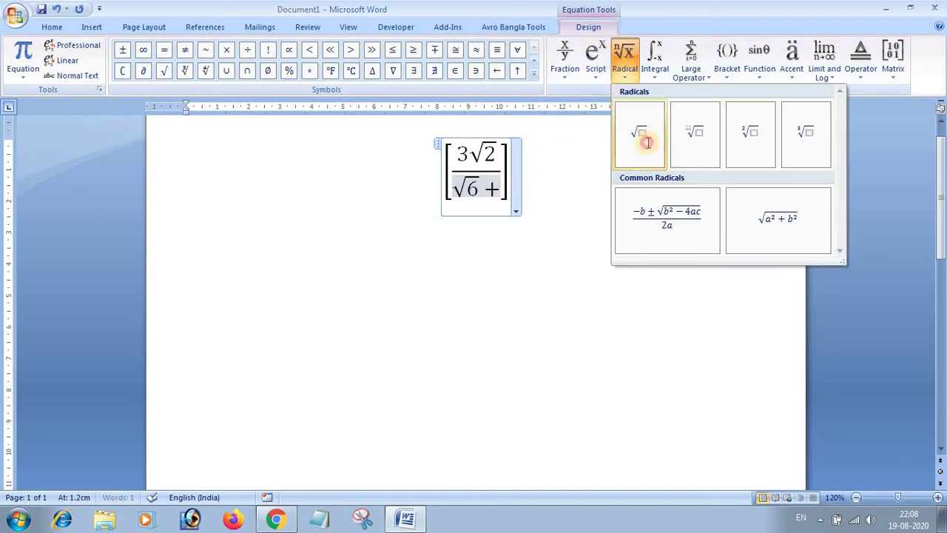
left_click(645, 143)
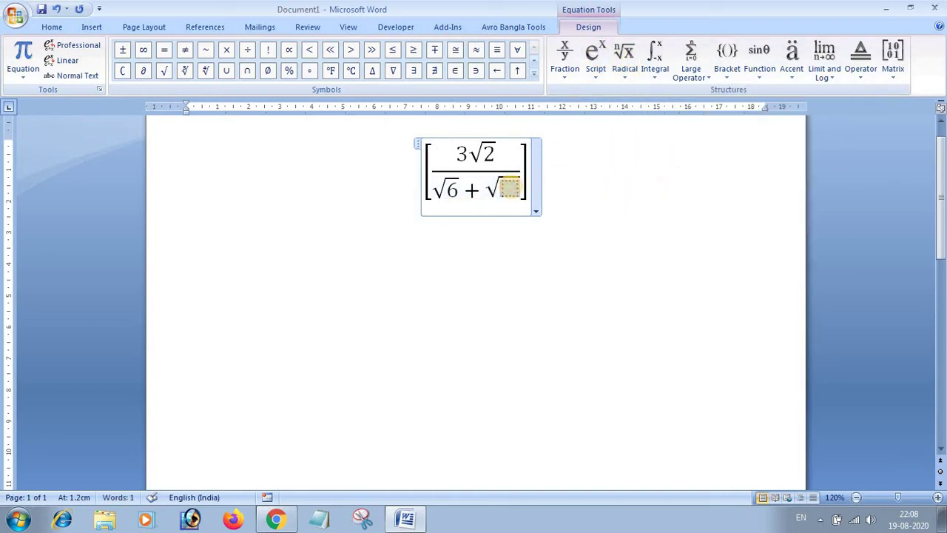
type("3")
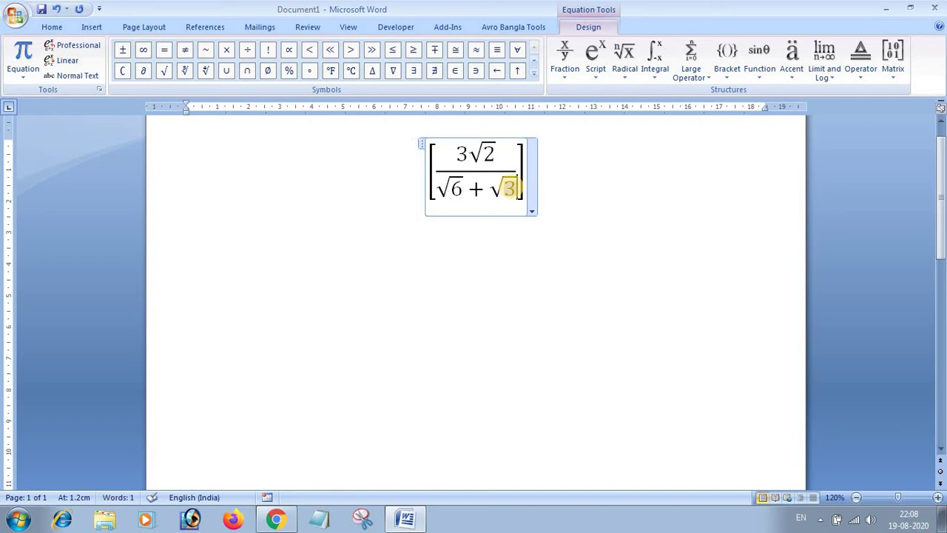
key("Right")
key("Right")
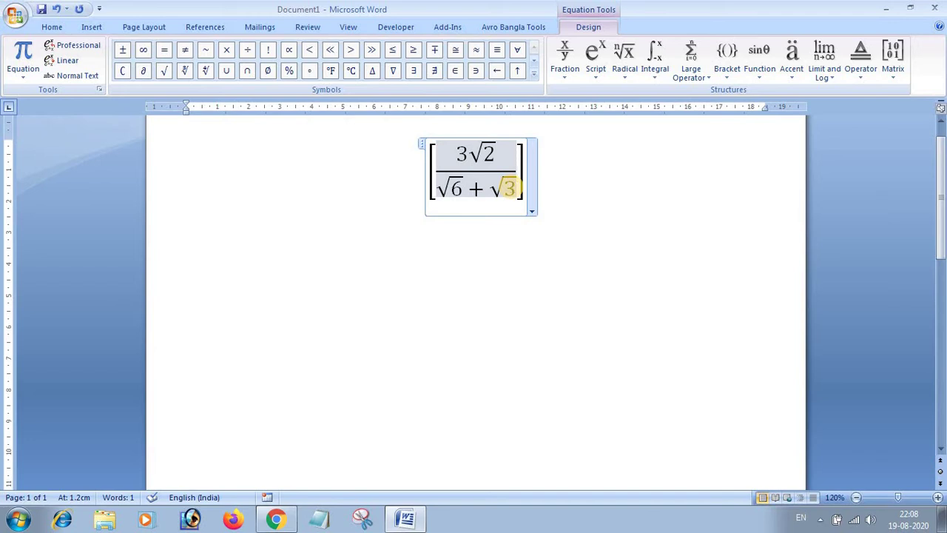
type("-")
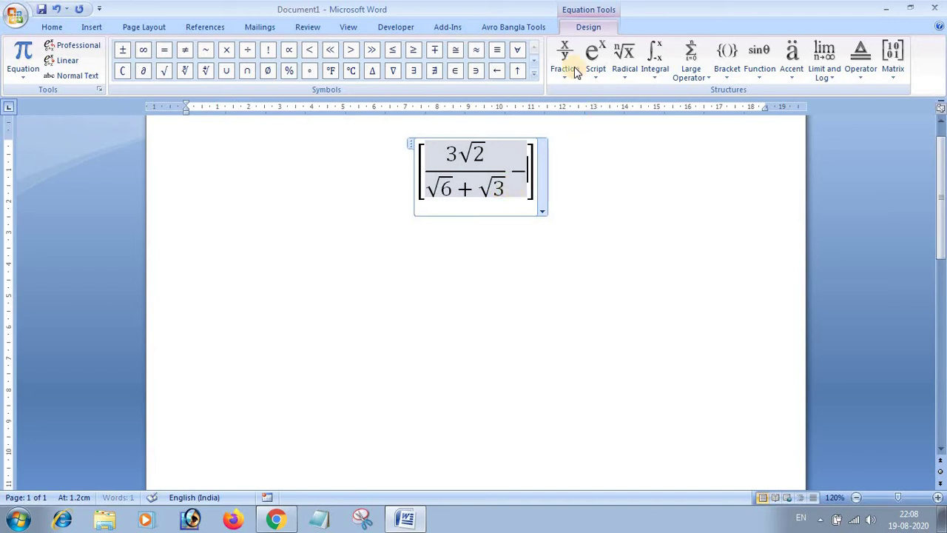
Add a second stacked fraction after the minus with numerator 4√3
left_click(573, 68)
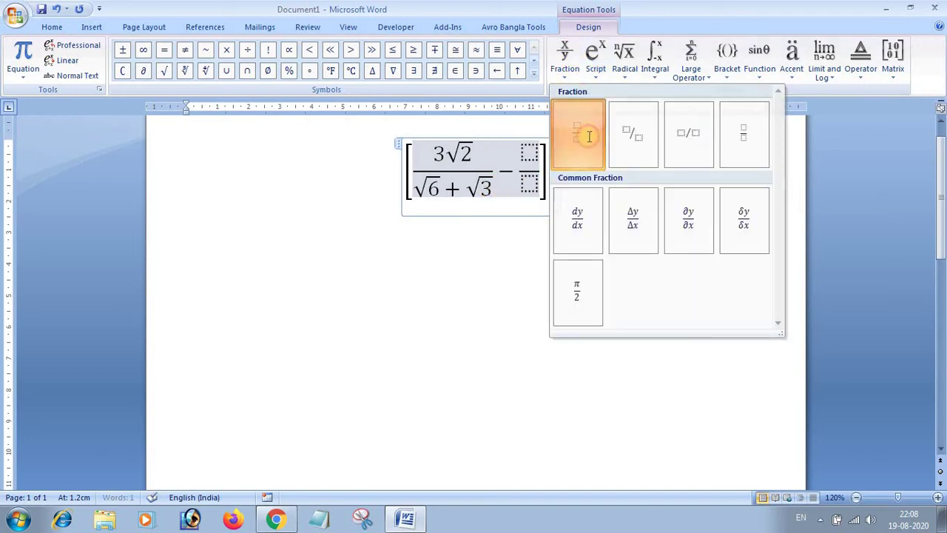
left_click(588, 134)
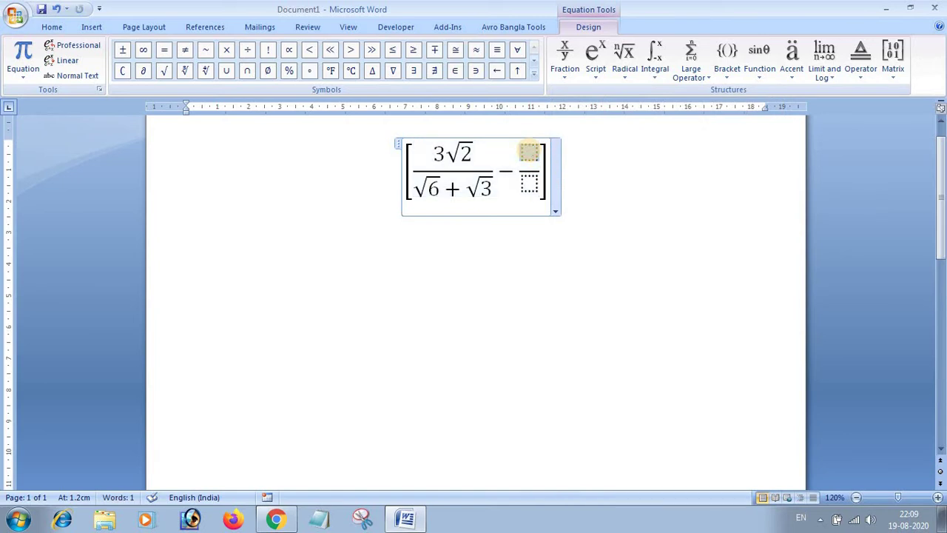
type("4")
left_click(624, 58)
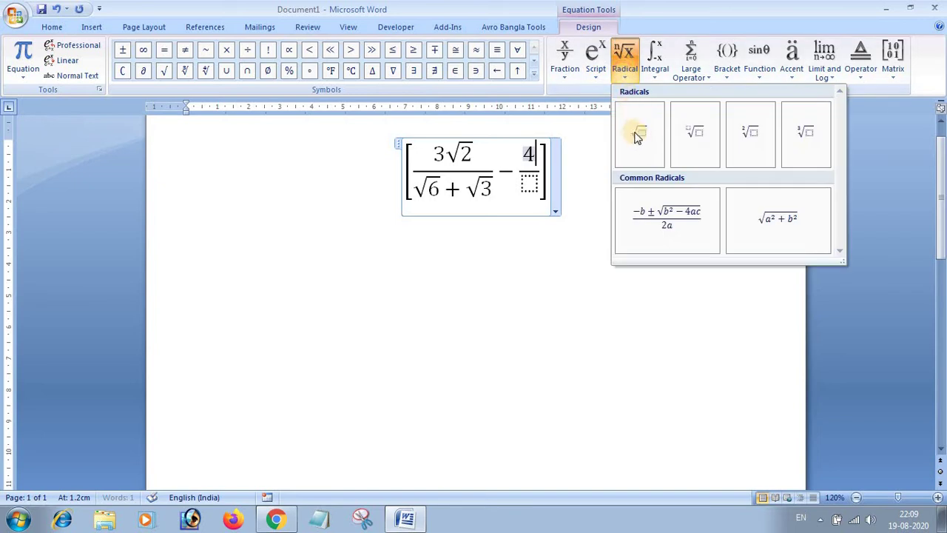
left_click(639, 135)
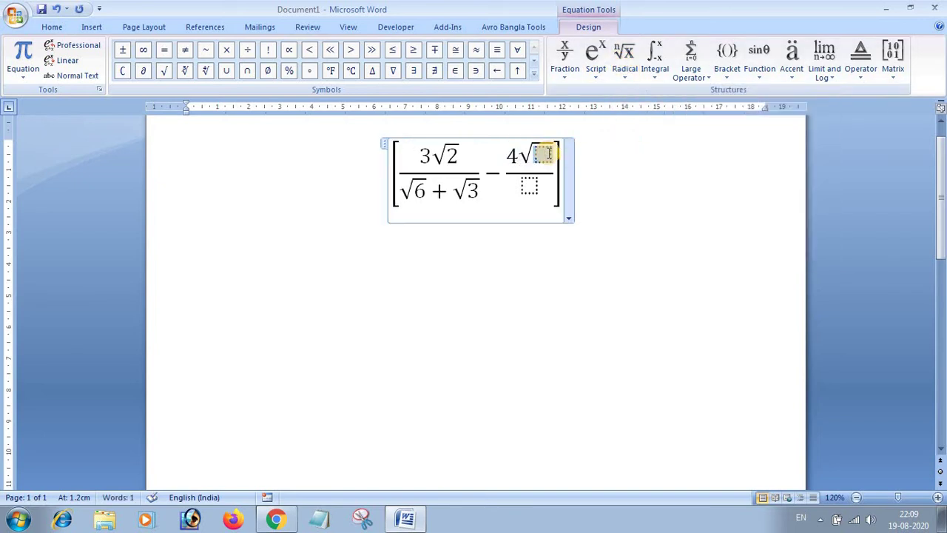
type("3")
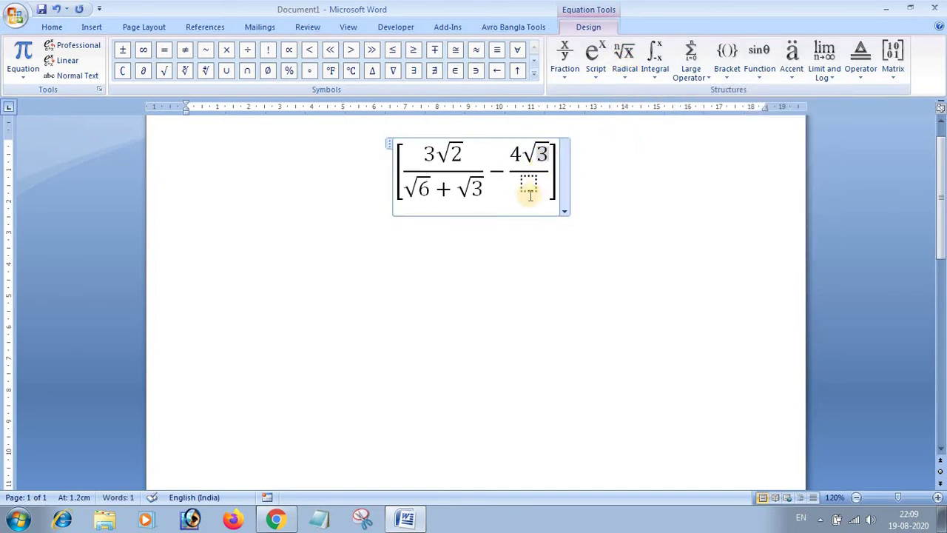
Give the second fraction the denominator √6 + √2 and type a plus sign after it
left_click(527, 188)
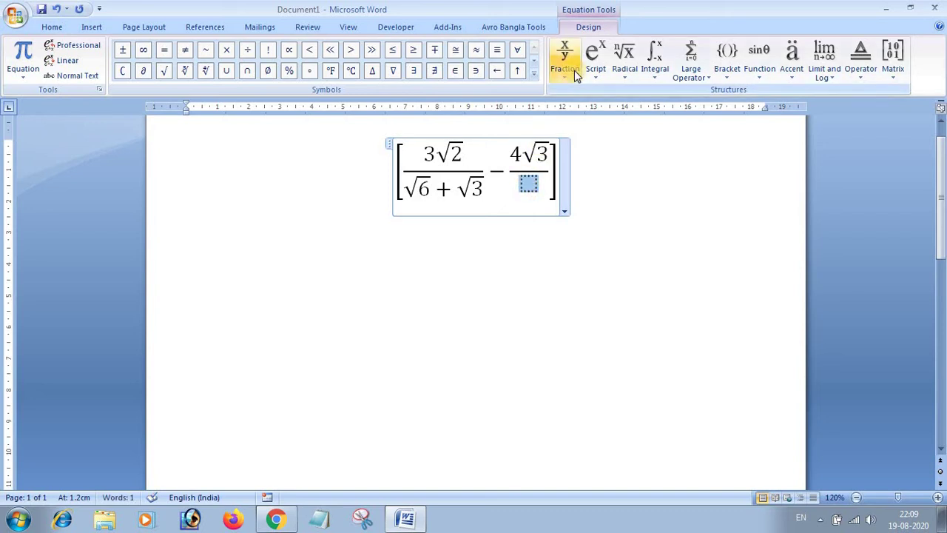
left_click(624, 59)
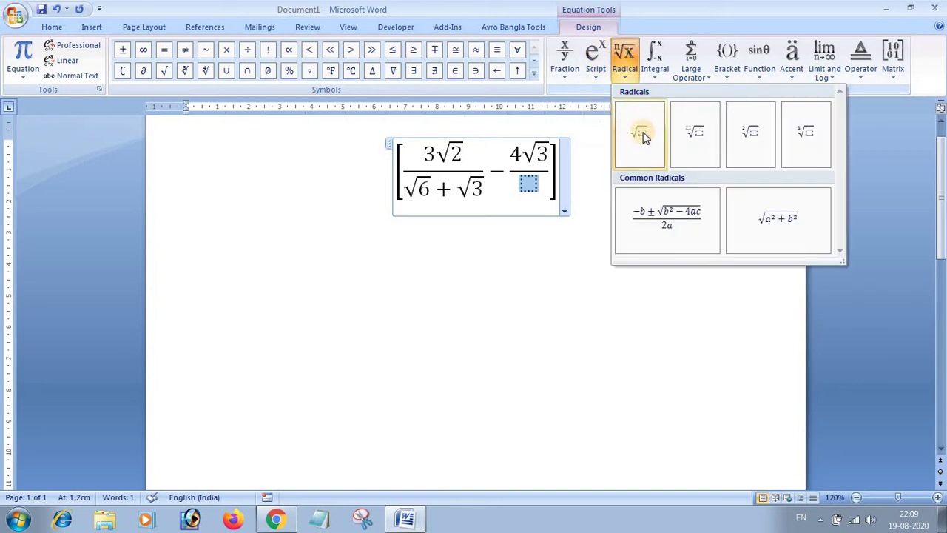
left_click(642, 134)
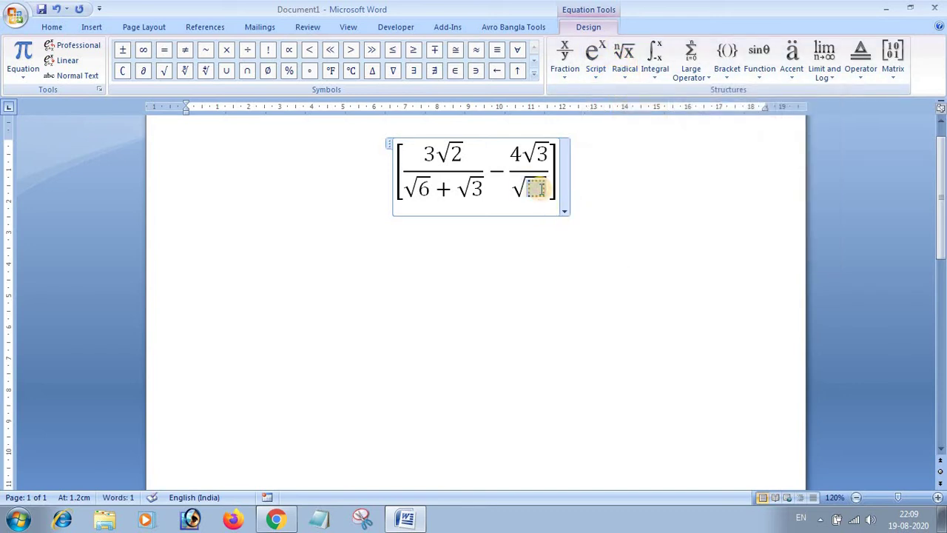
type("6")
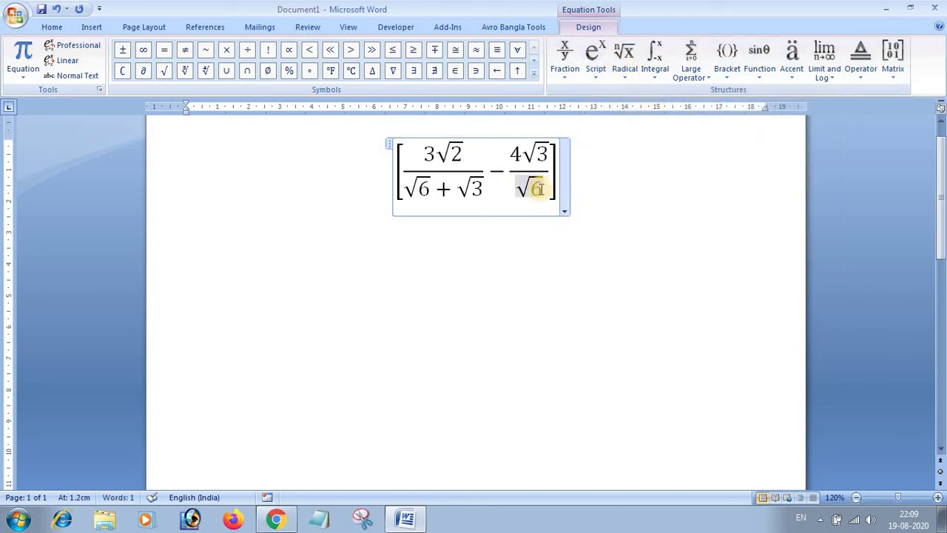
left_click(539, 189)
type("+")
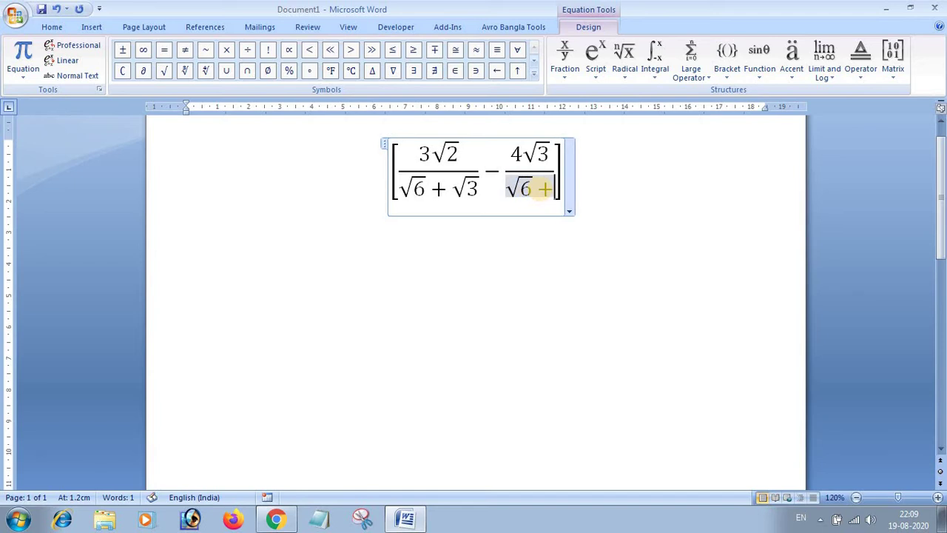
left_click(624, 63)
left_click(635, 146)
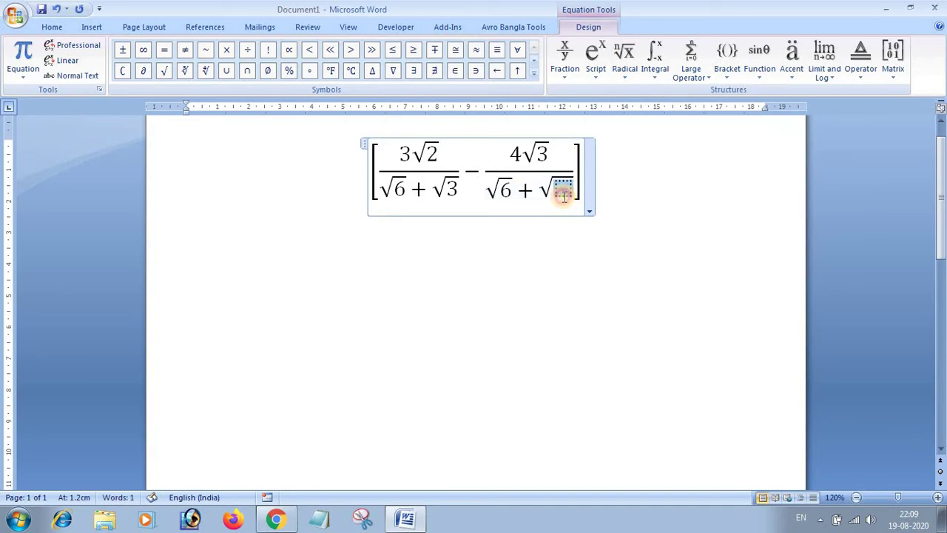
type("2")
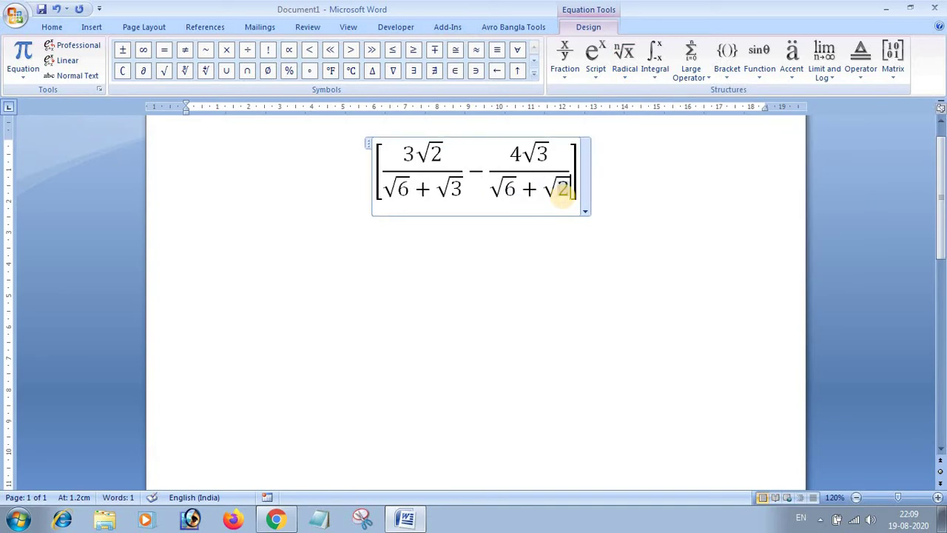
key("Right")
key("Right")
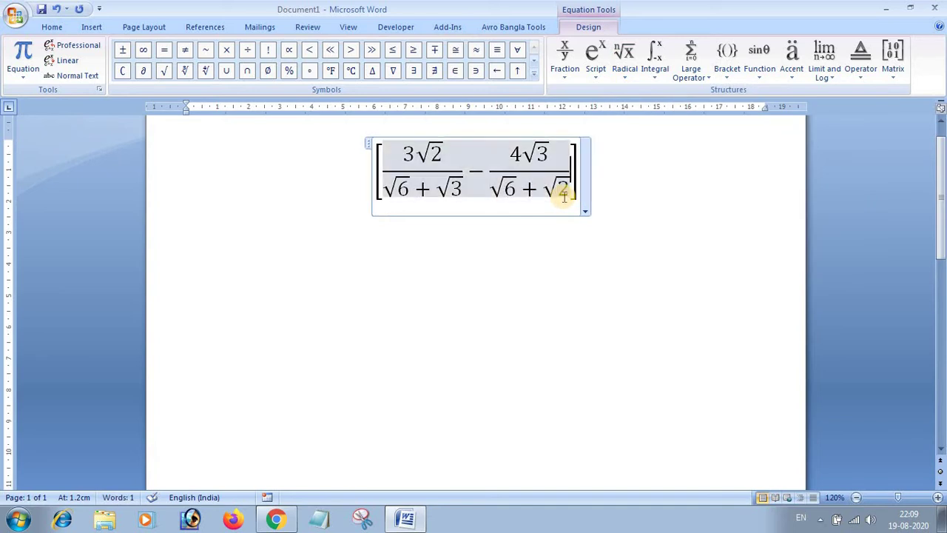
type("+")
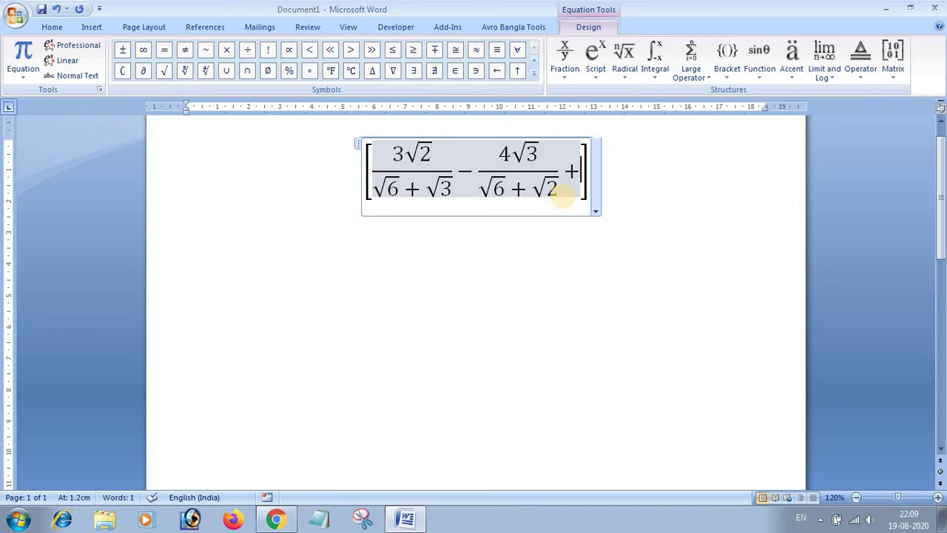
Add a third stacked fraction after the plus with numerator √6
left_click(565, 58)
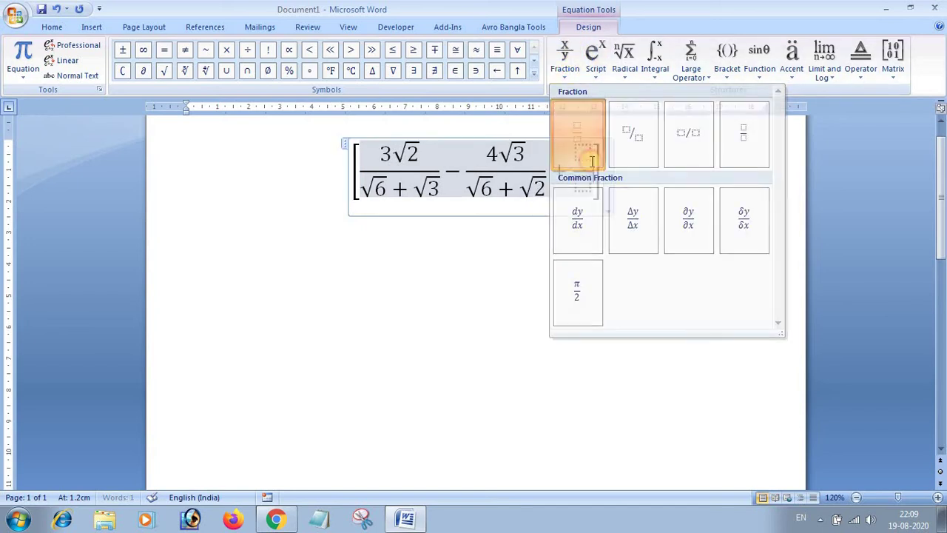
left_click(592, 160)
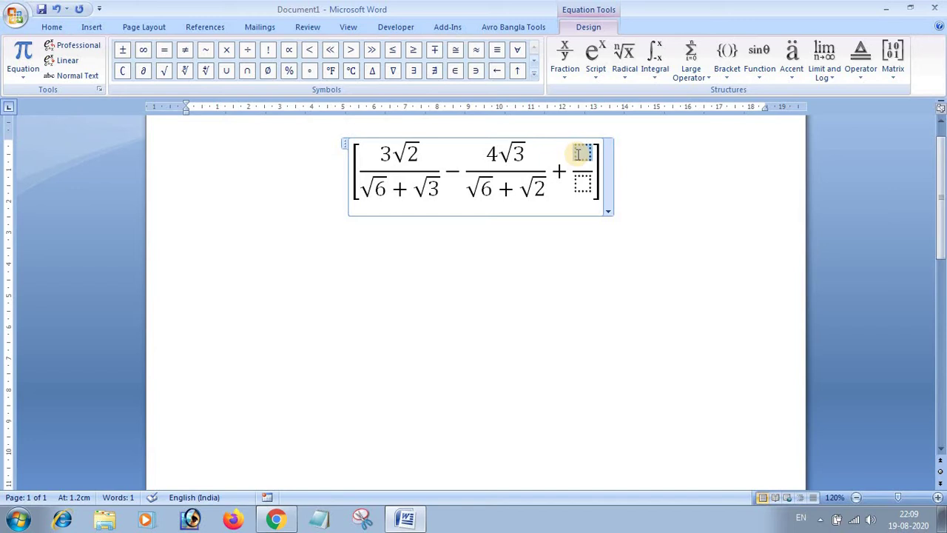
left_click(624, 58)
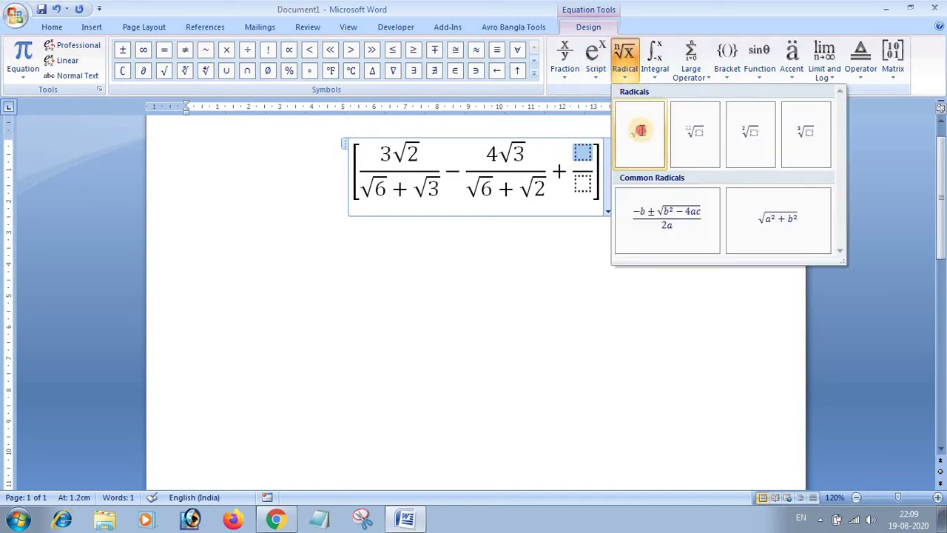
left_click(639, 131)
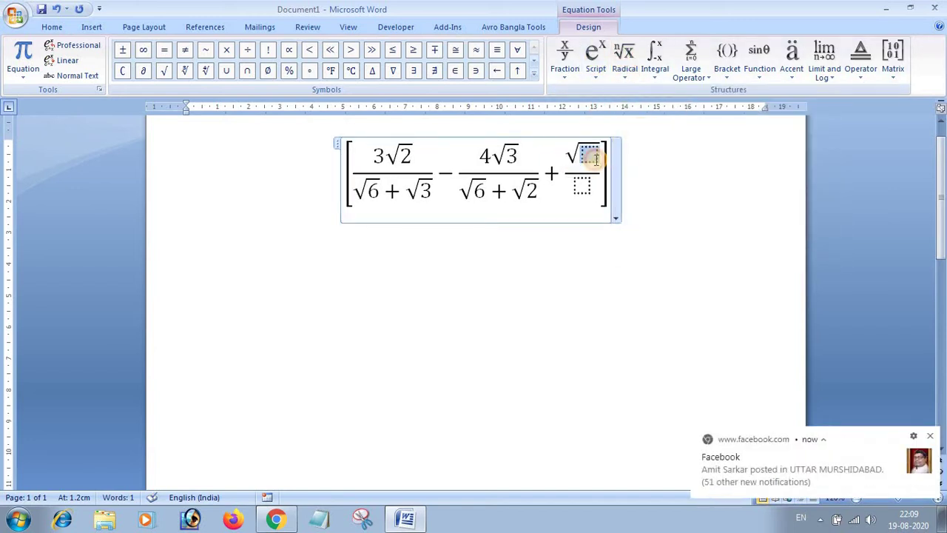
type("6")
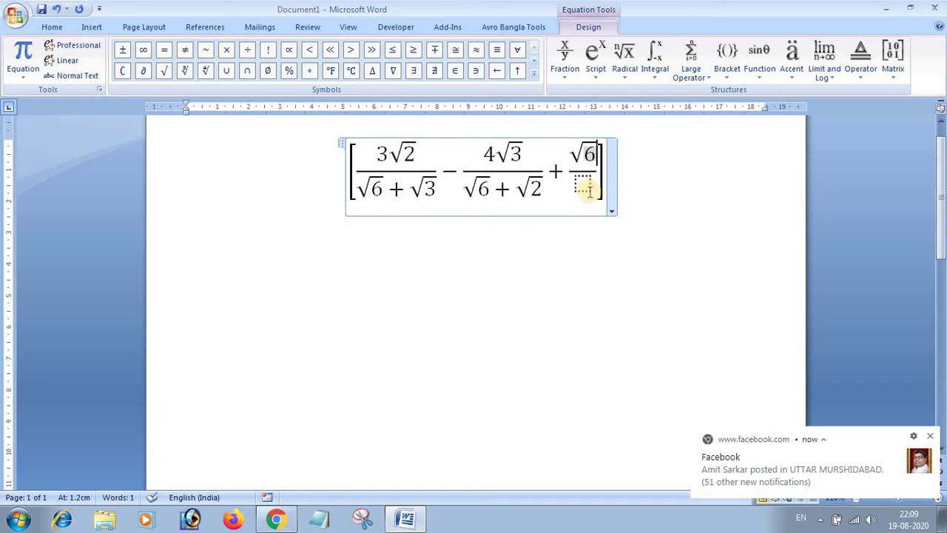
Fill the third denominator with √3 + √2 and exit the equation
left_click(589, 190)
left_click(624, 57)
left_click(640, 131)
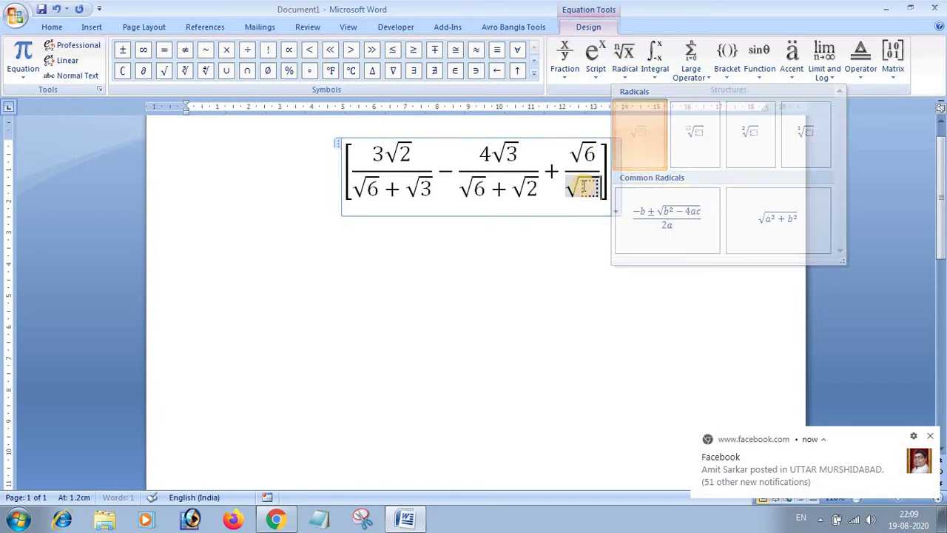
type("3 ")
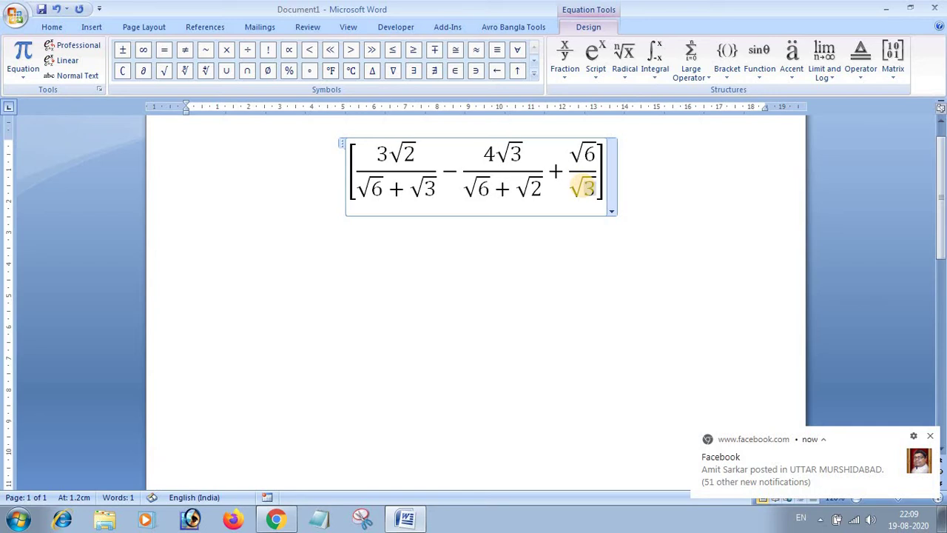
type("+")
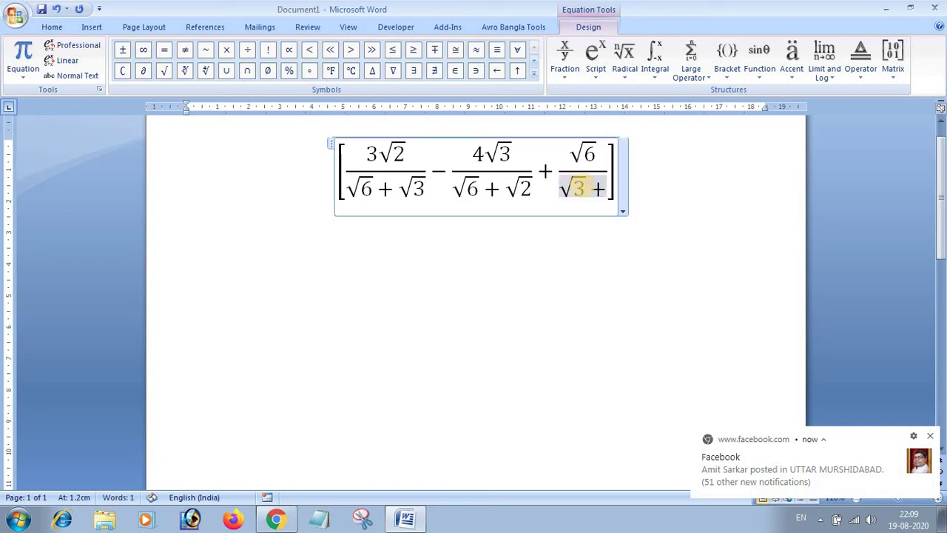
left_click(625, 56)
left_click(656, 145)
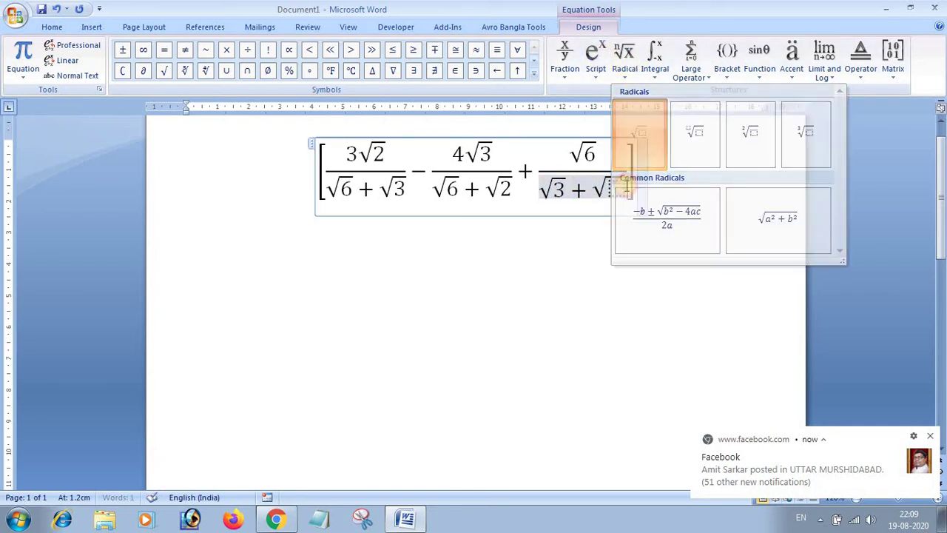
type("2")
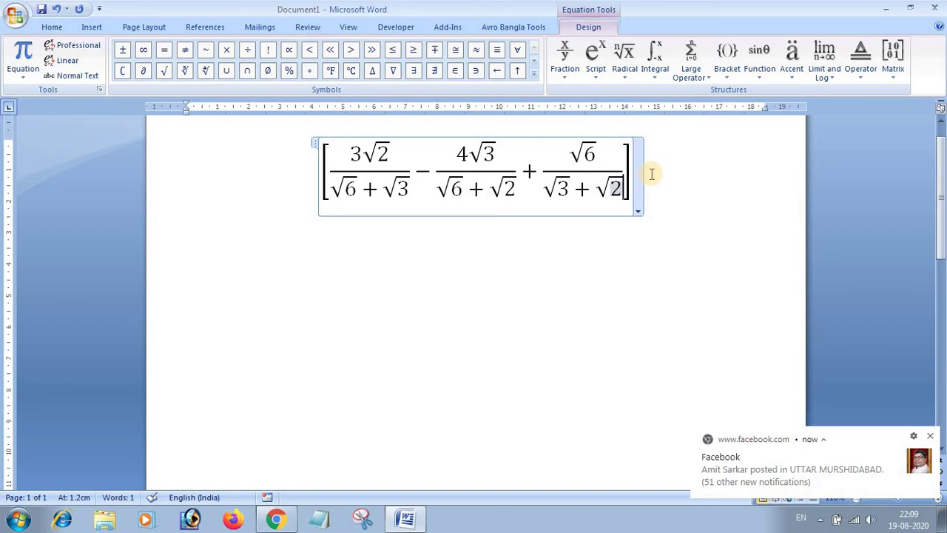
left_click(653, 174)
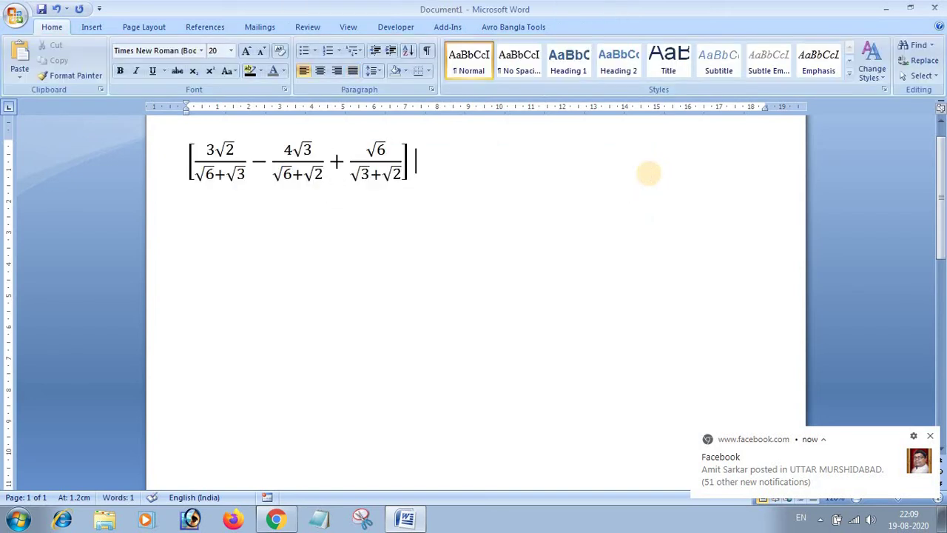
Type 'is simplified to' after the equation and start a new line with '(1)'
type("is ")
type("simpli")
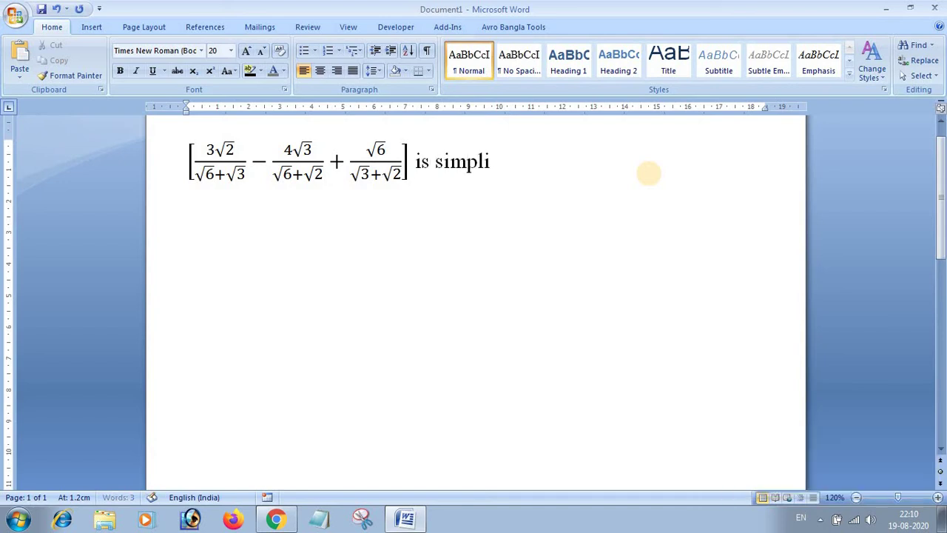
type("fied")
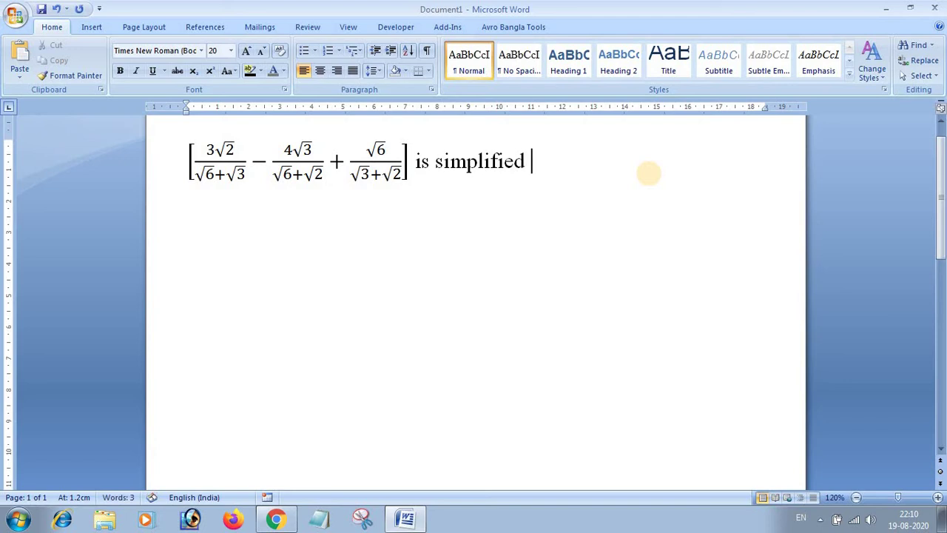
type(" to")
key("Return")
type("1")
type(")")
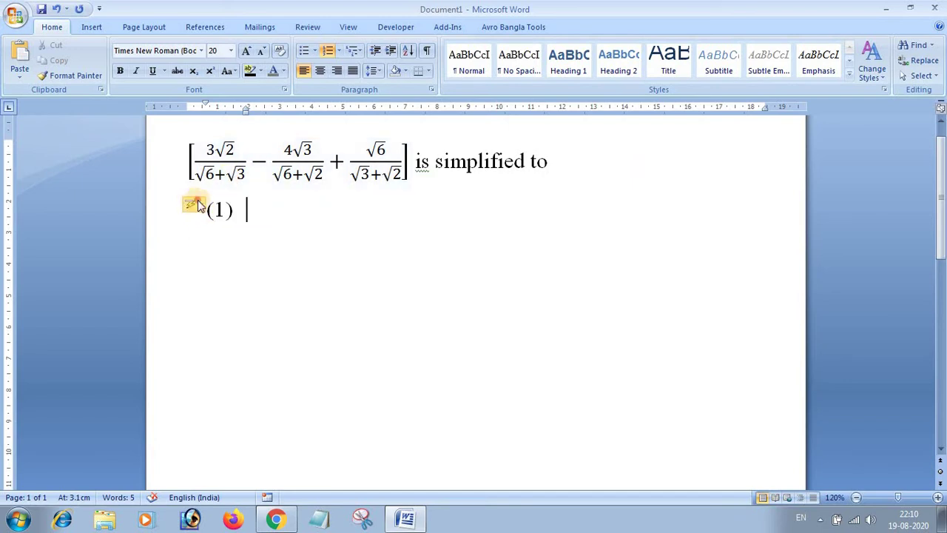
Undo automatic numbering, then type options (1) 0 and (2) 1 and begin (3)
left_click(199, 206)
left_click(251, 217)
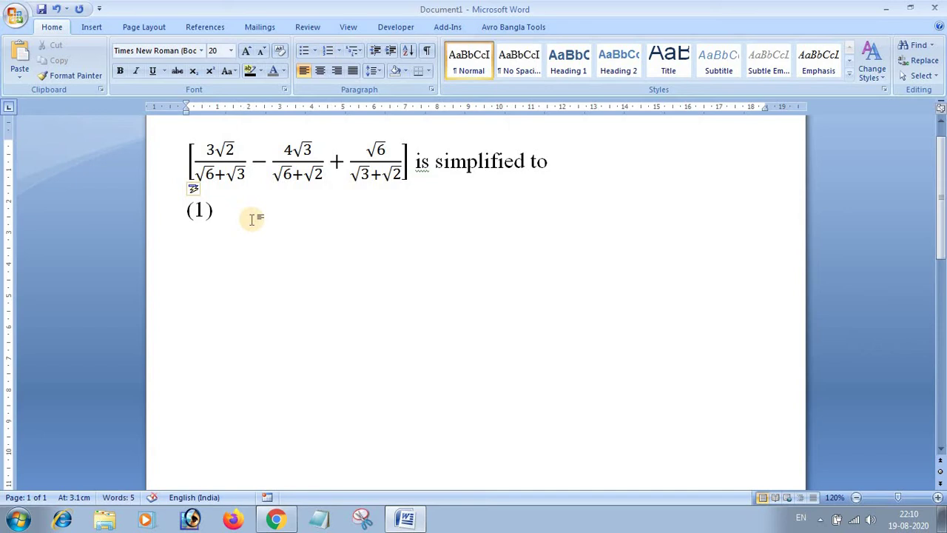
type(" 0")
type("9")
key("BackSpace")
type("(")
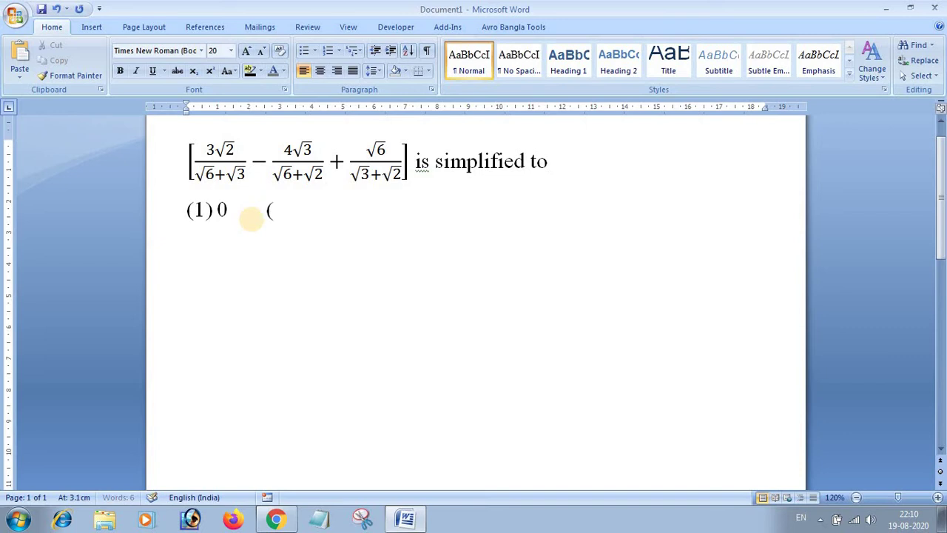
type("2)")
type(" 1    ")
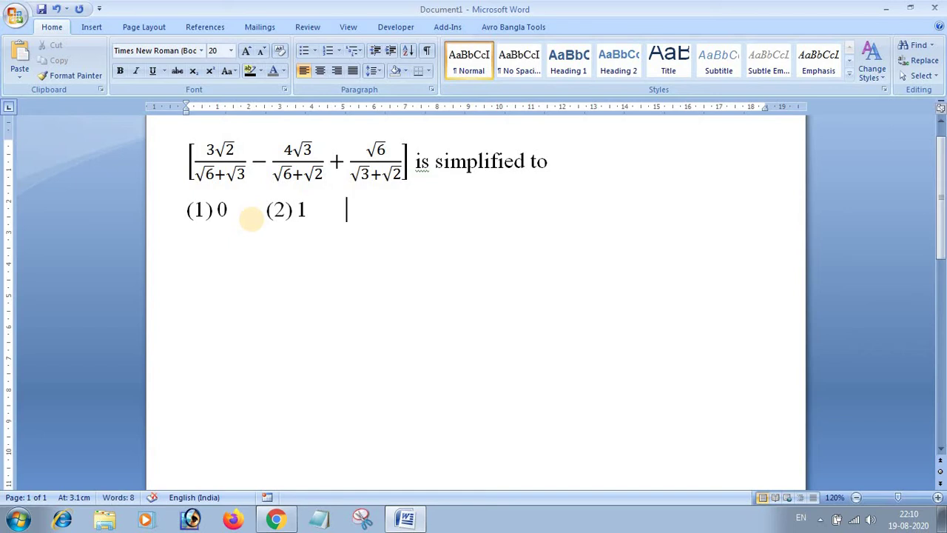
type("(3")
Insert a √3 equation as the value of option (3)
left_click(91, 26)
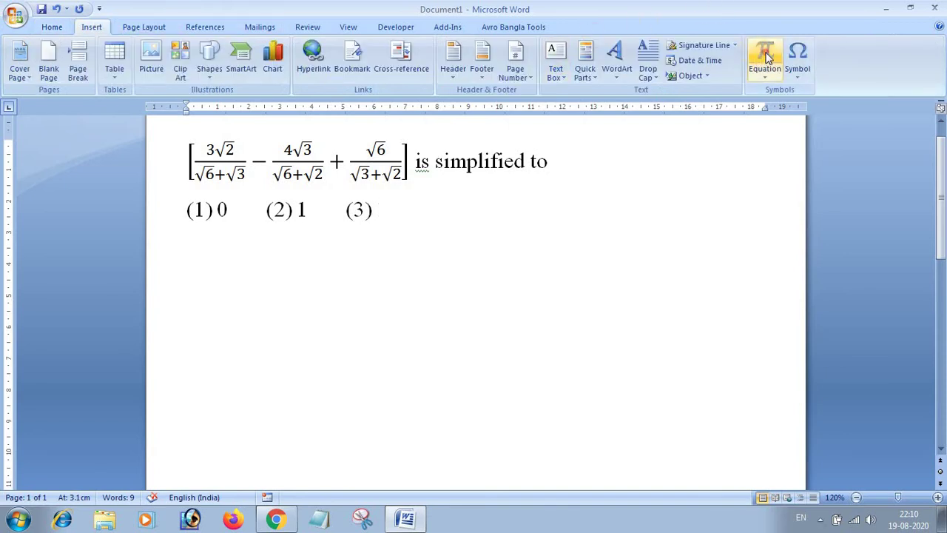
left_click(764, 56)
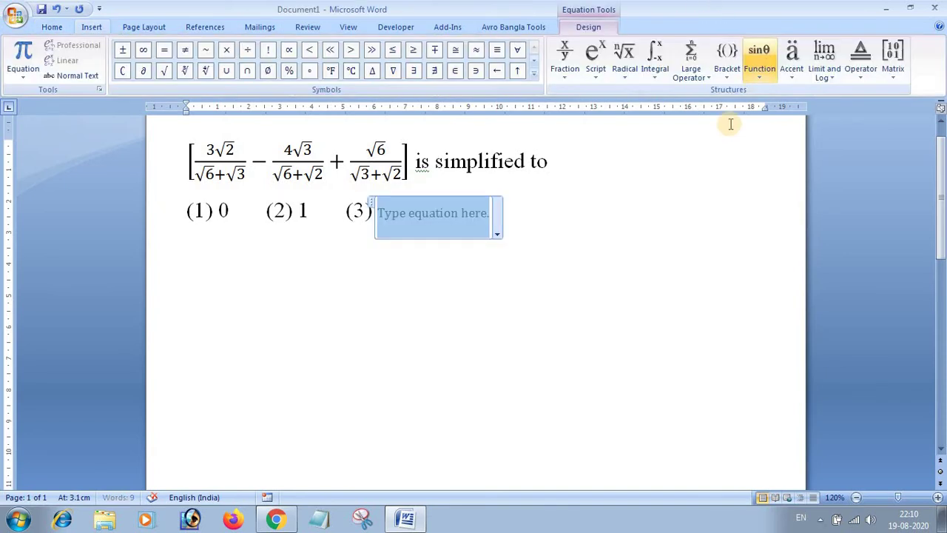
left_click(624, 58)
left_click(634, 142)
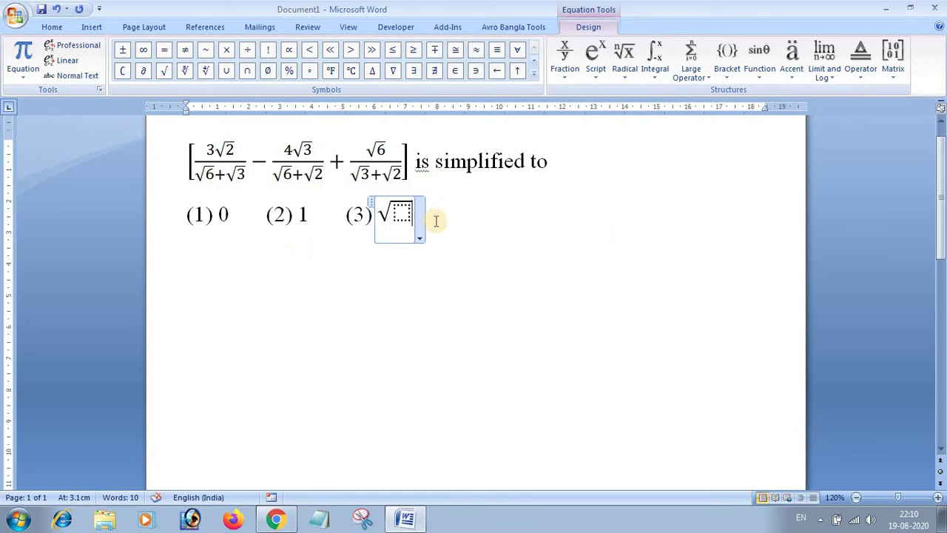
type("3")
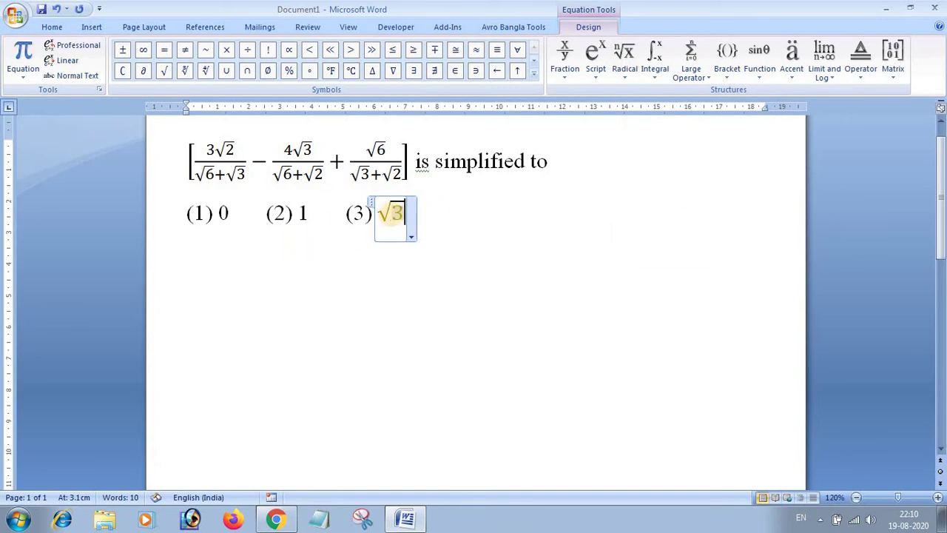
left_click(448, 214)
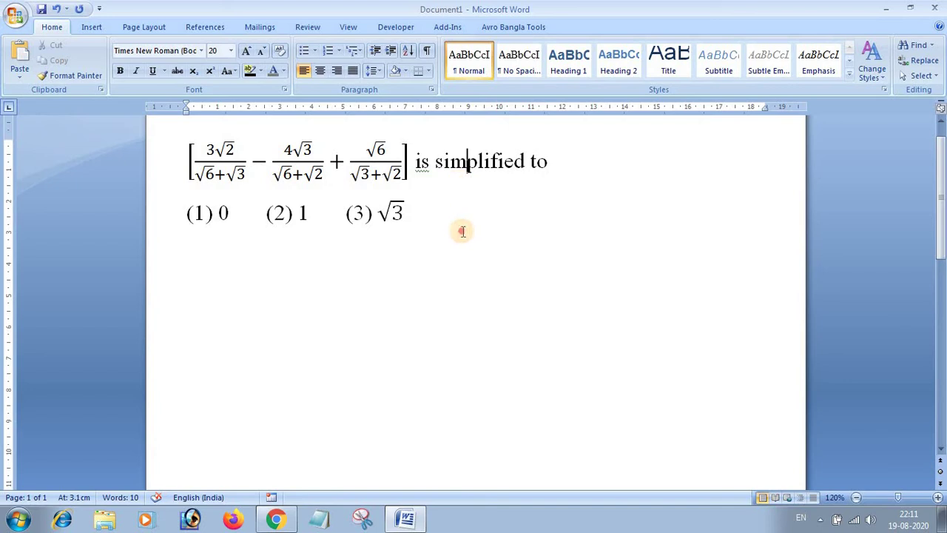
Add option (4) with a √6 equation after a tab
key("Tab")
type("(4")
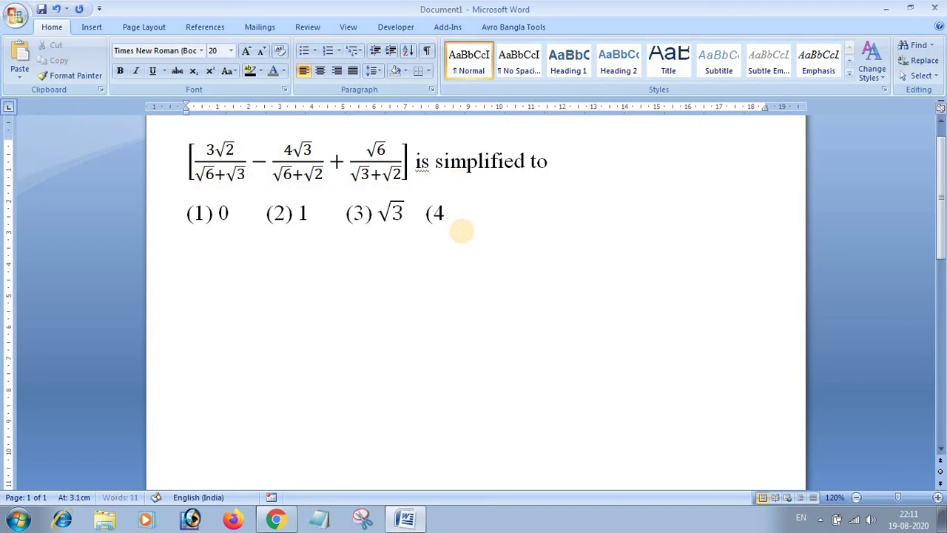
type(")")
left_click(93, 28)
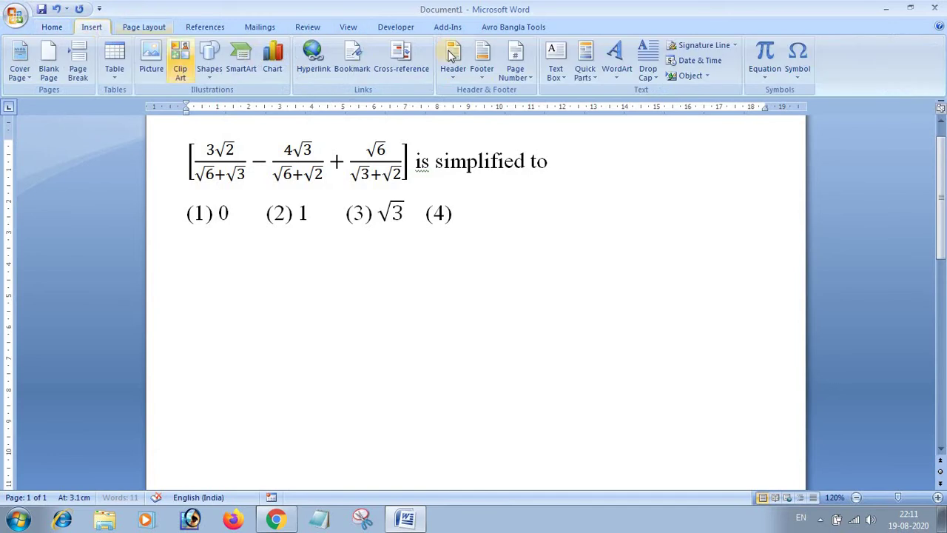
left_click(769, 51)
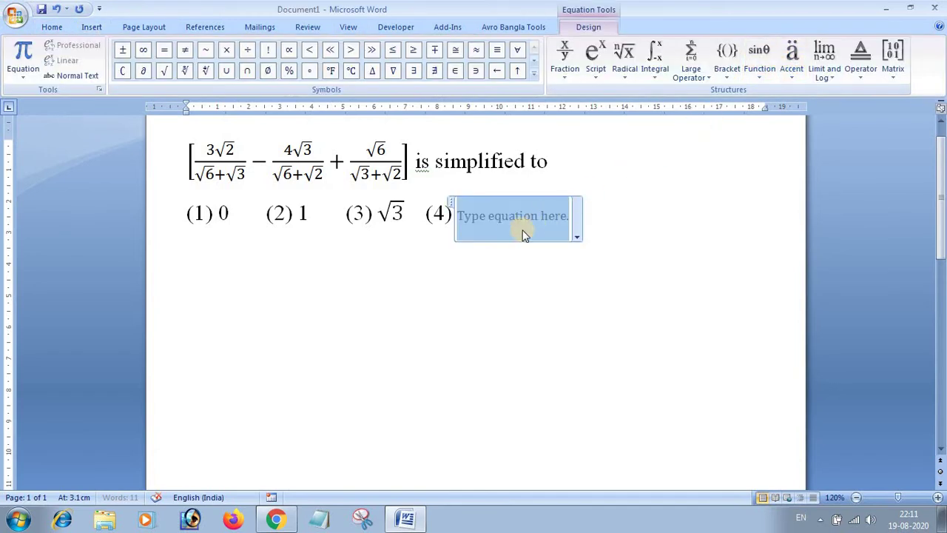
left_click(624, 55)
left_click(637, 132)
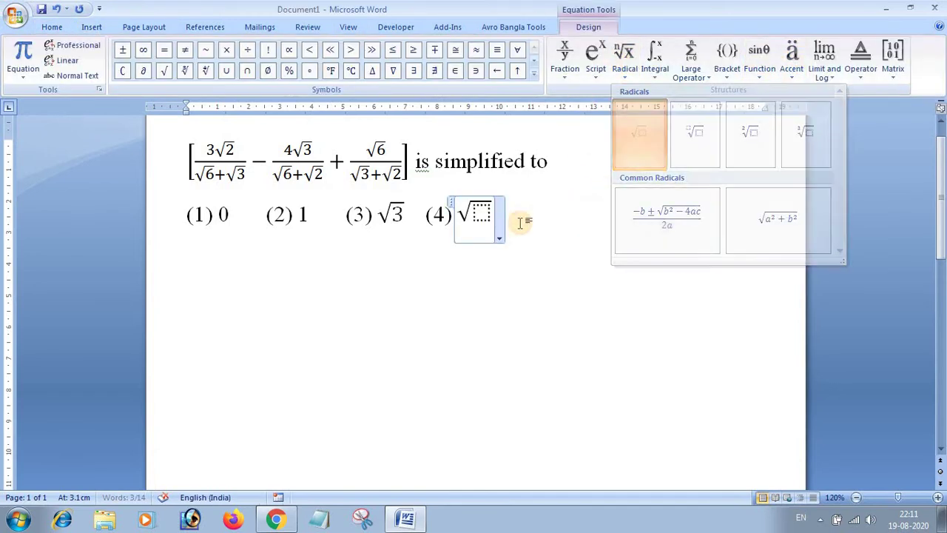
type("6")
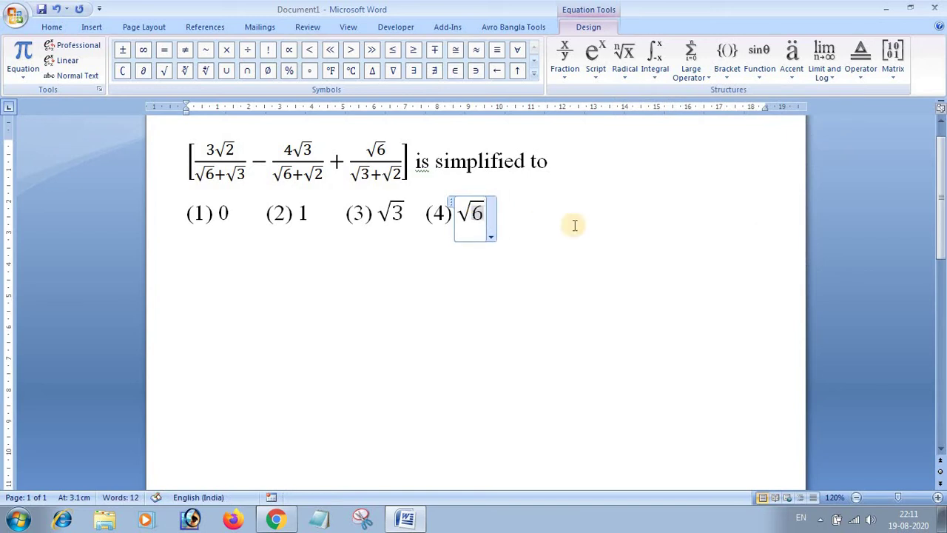
left_click(574, 225)
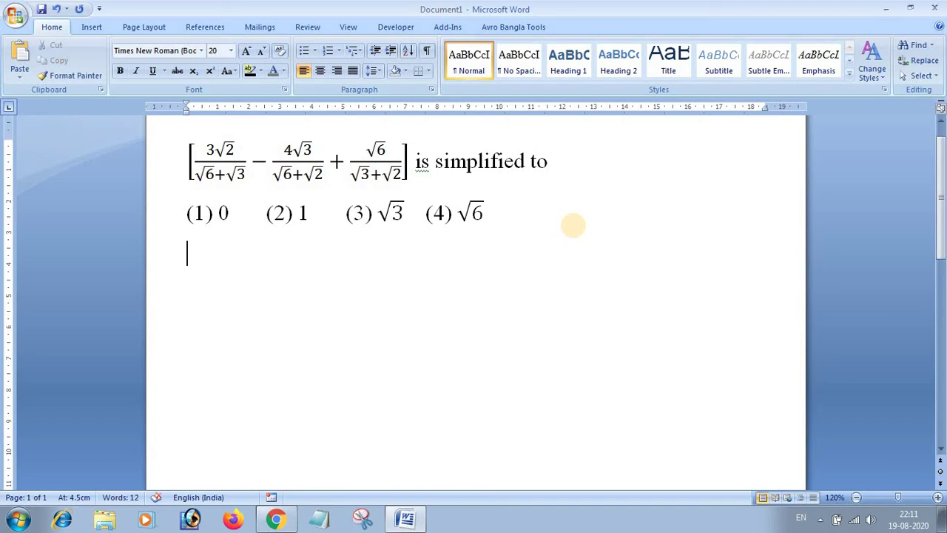
On a new line, type '(SSC CPO Sub-Inspector Exam. 16.12.2007)' in bold, correcting typos
key("Return")
type("(")
key("ctrl+b")
type("SC")
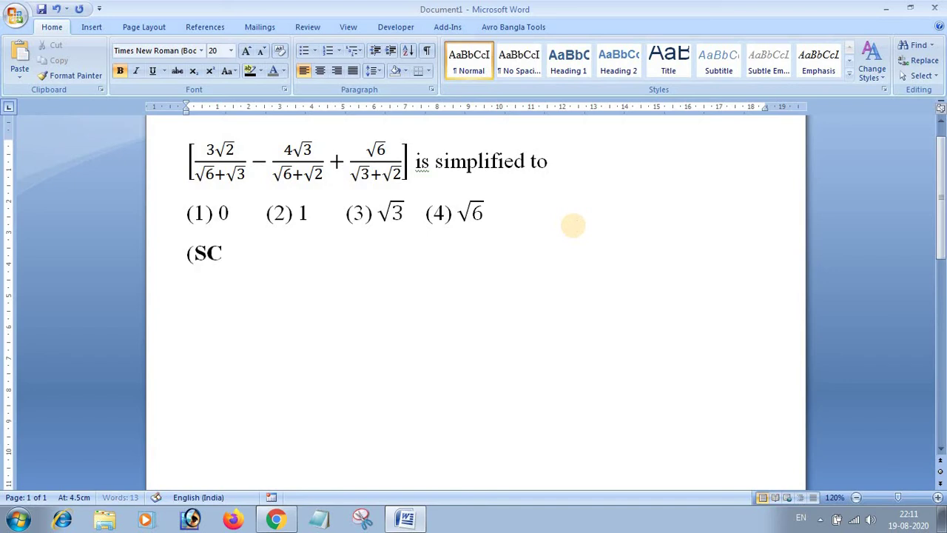
key("BackSpace")
type("SC")
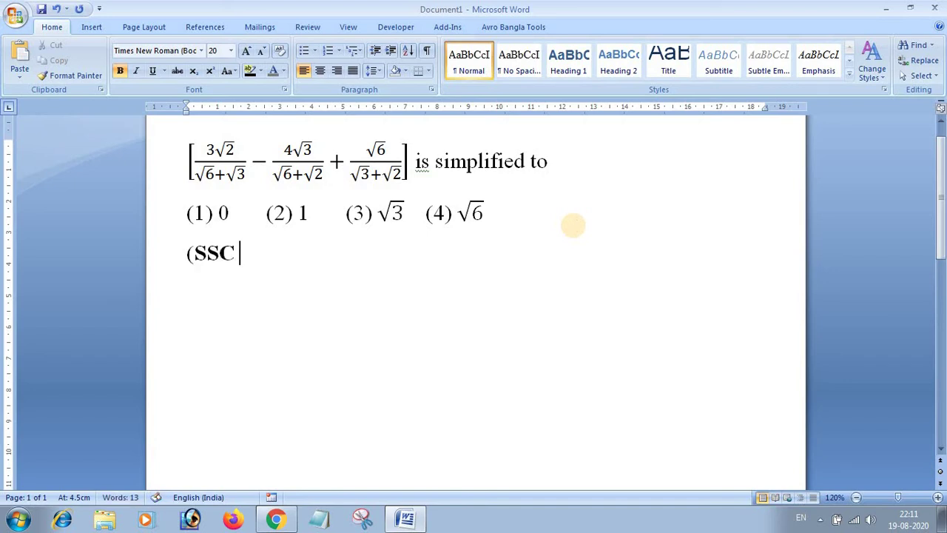
type(" CPI")
key("BackSpace")
type("O SUB")
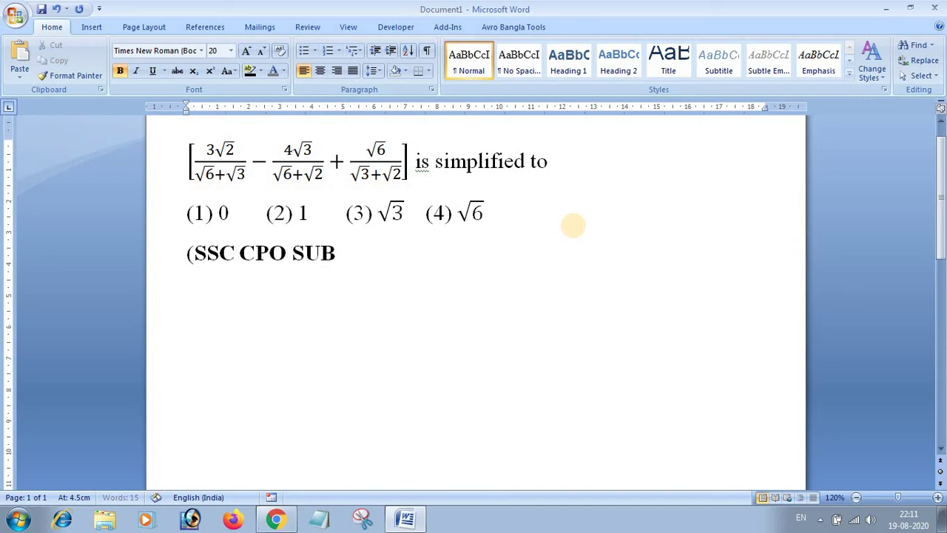
key("BackSpace")
key("BackSpace")
type("ub")
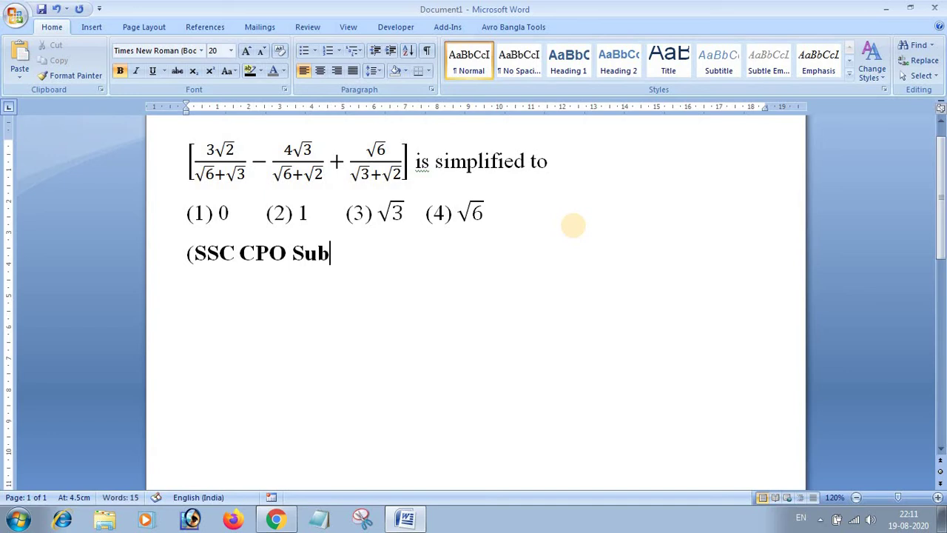
type("-Inspec")
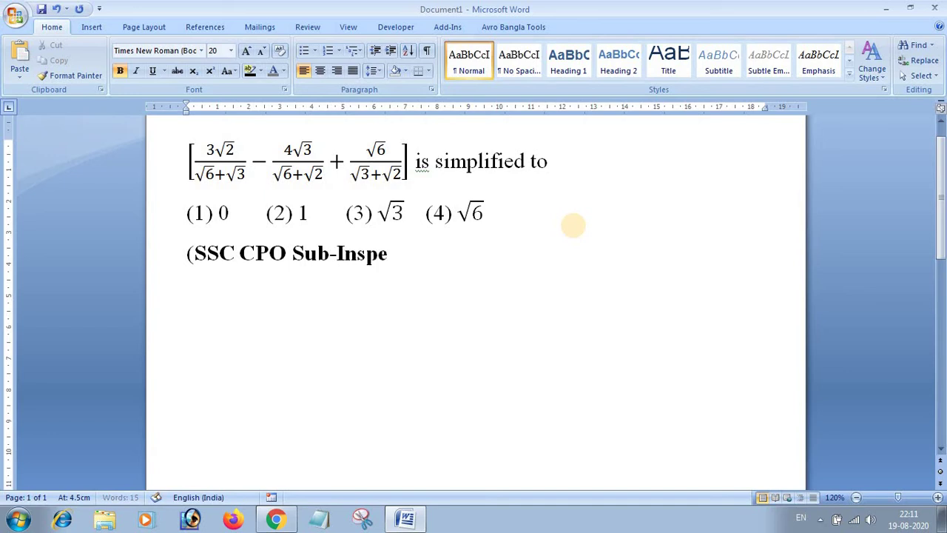
type("tor")
type(" Exam.")
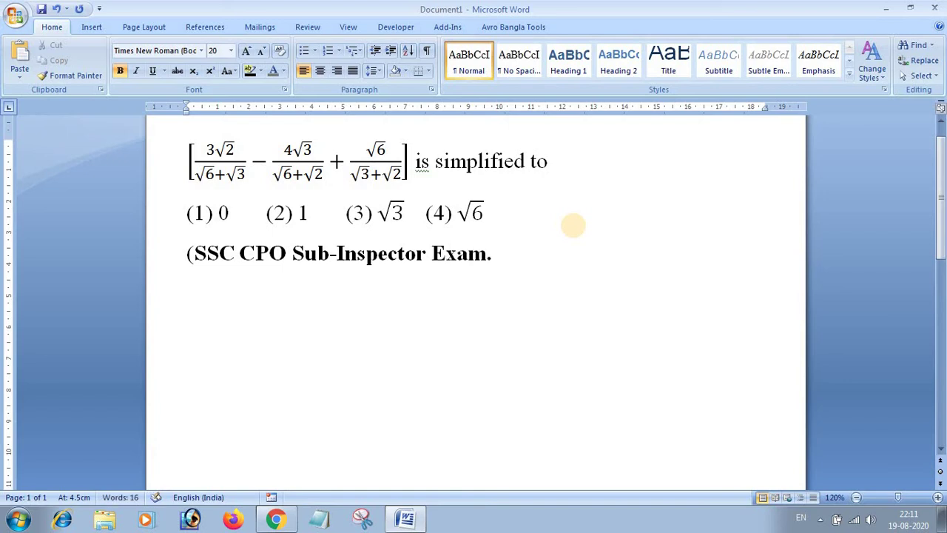
type(" 1")
type("6.12.")
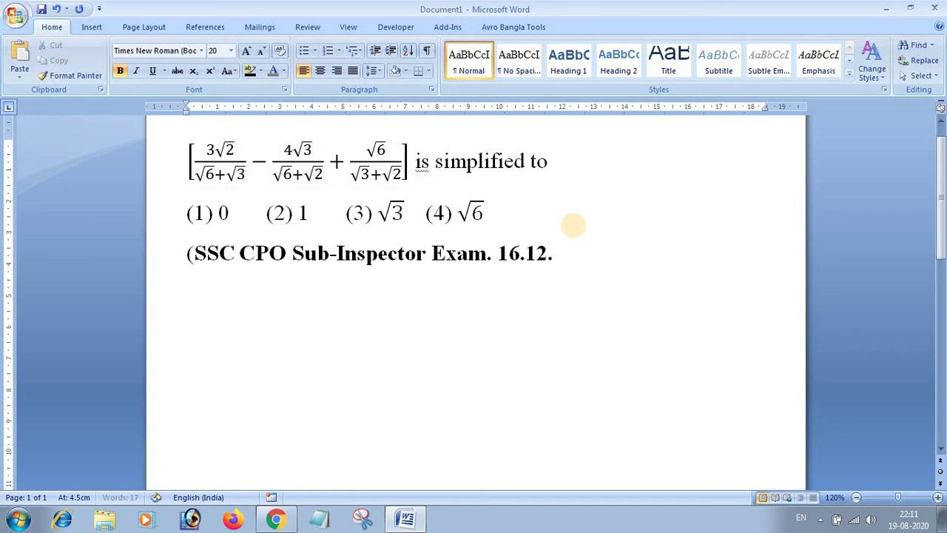
type("2007")
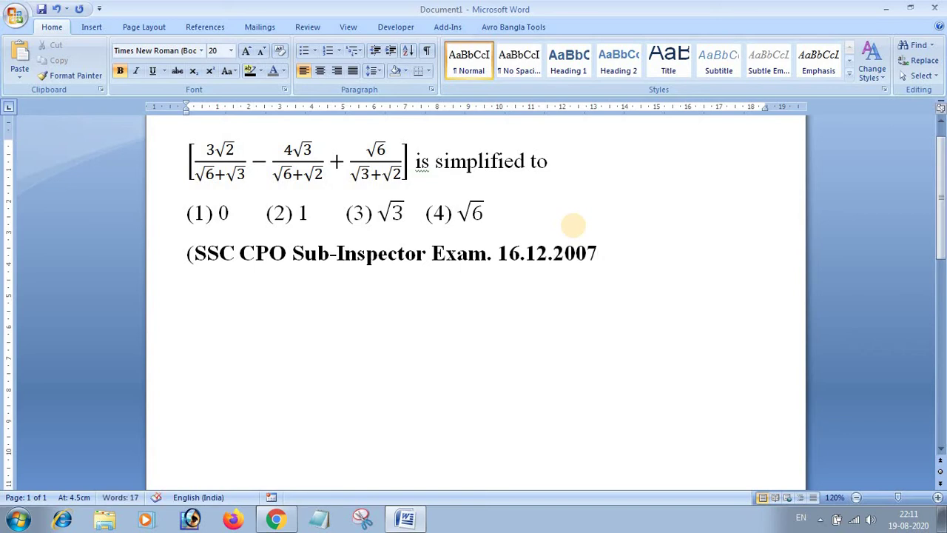
type(")")
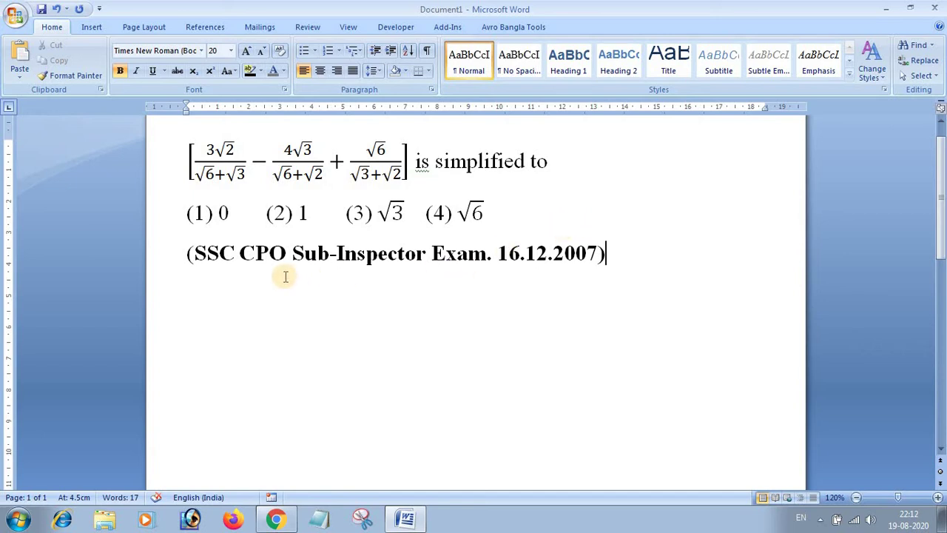
left_click(284, 276)
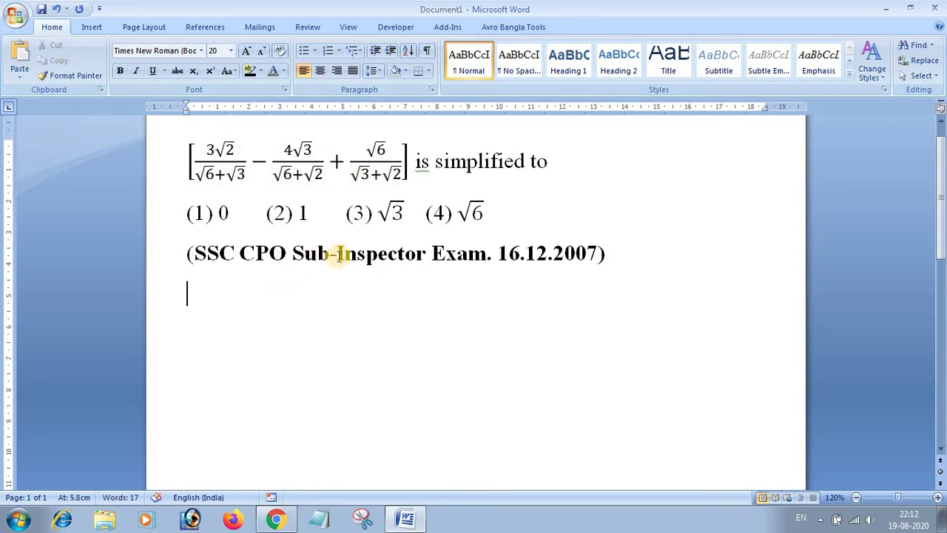
scroll(256, 239, "up", 1)
left_click(215, 216)
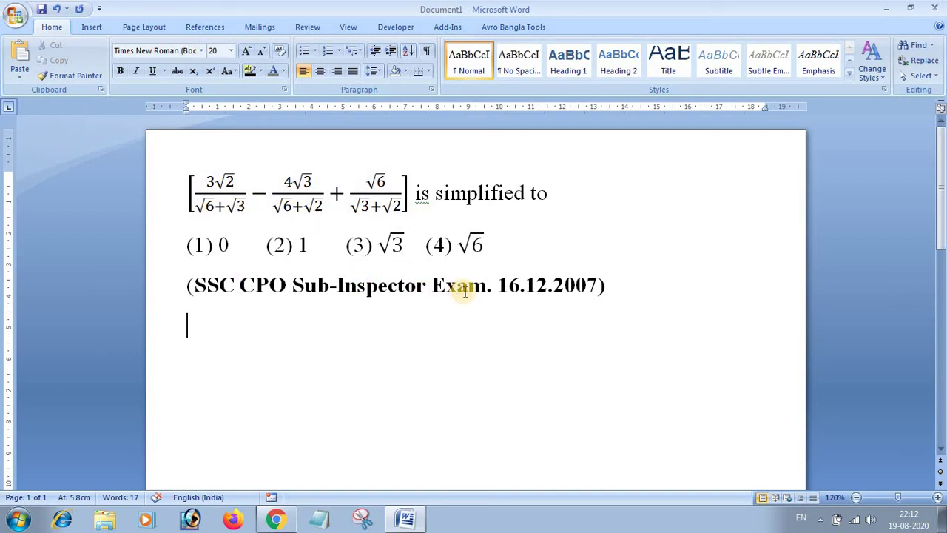
scroll(462, 293, "down", 1)
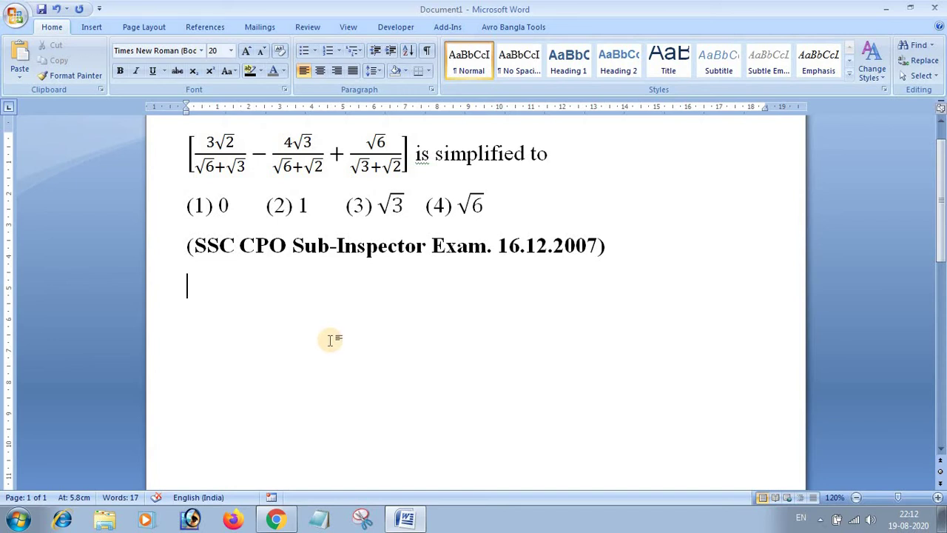
scroll(324, 336, "down", 1)
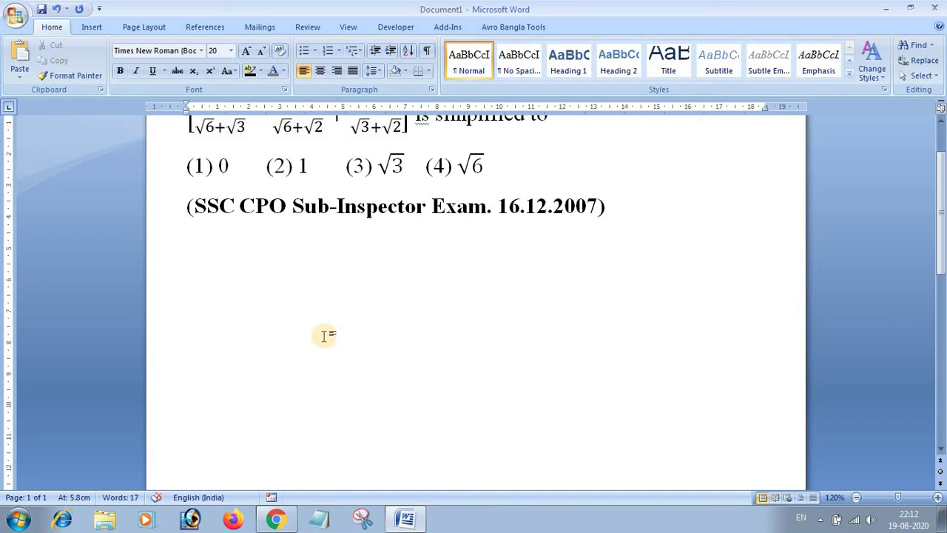
scroll(324, 336, "up", 1)
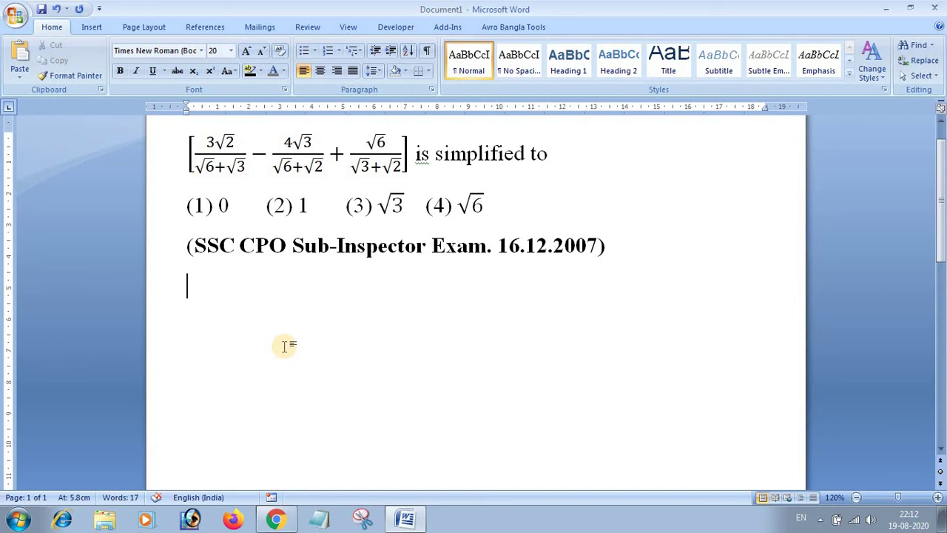
Type 'Sol.' on a new line and remove the blank line above it
key("Return")
type("Sol")
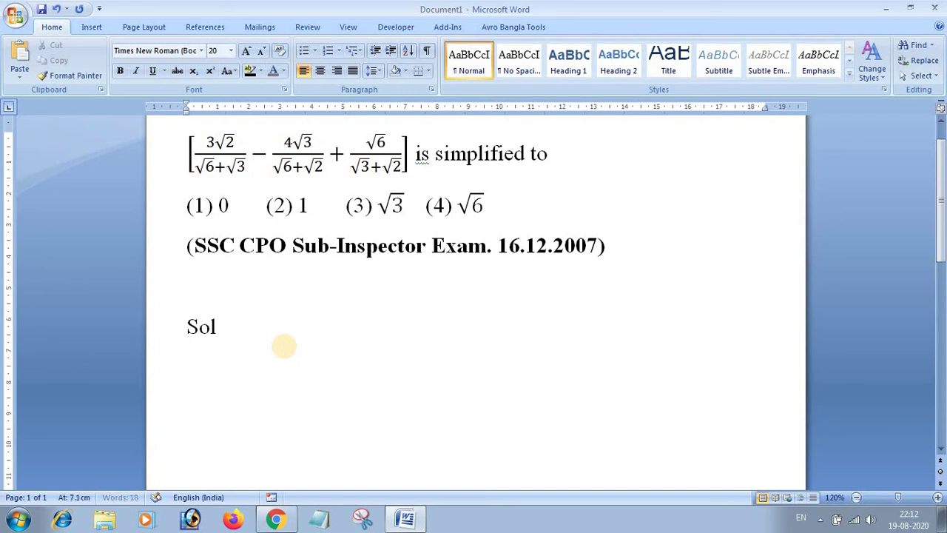
type(".")
left_click(201, 303)
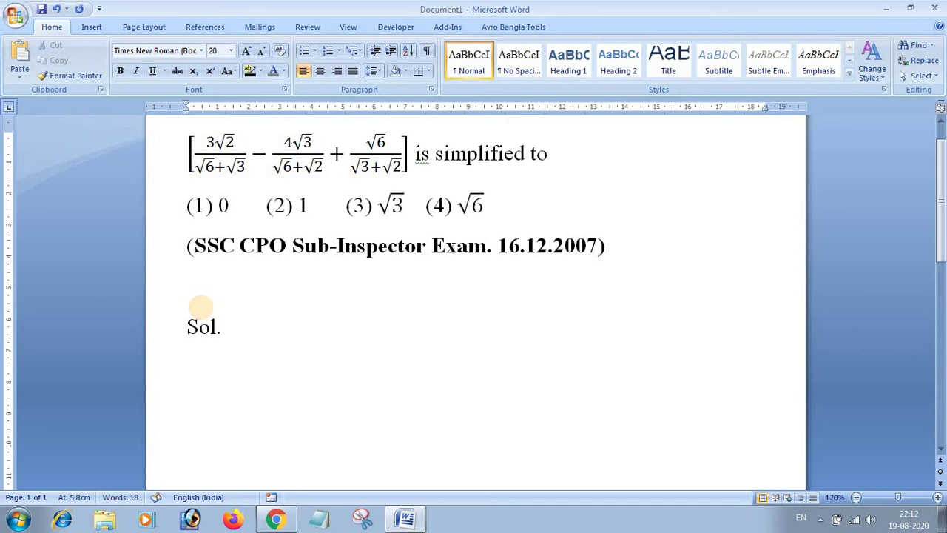
key("Delete")
left_click(257, 387)
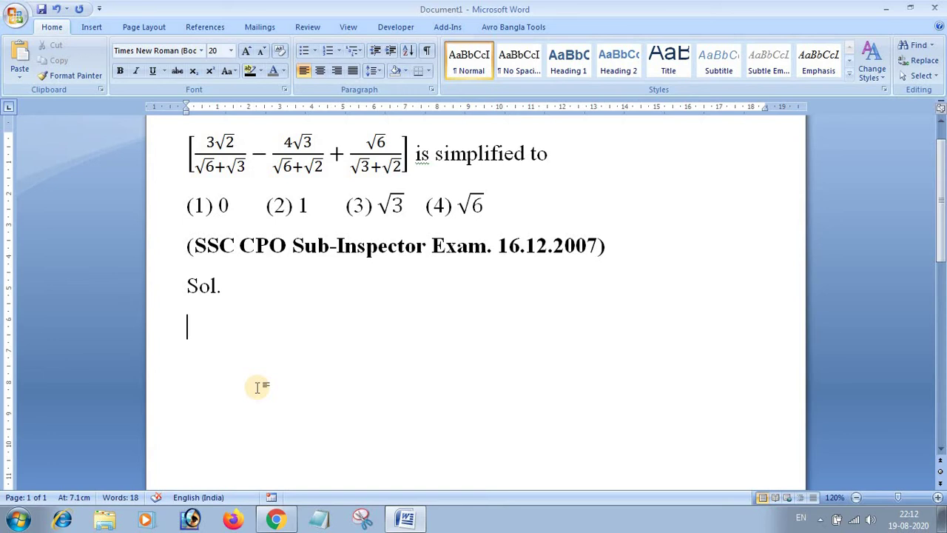
Paste a copy of the three-fraction expression below Sol. as an inline equation
left_click_drag(193, 152, 370, 154)
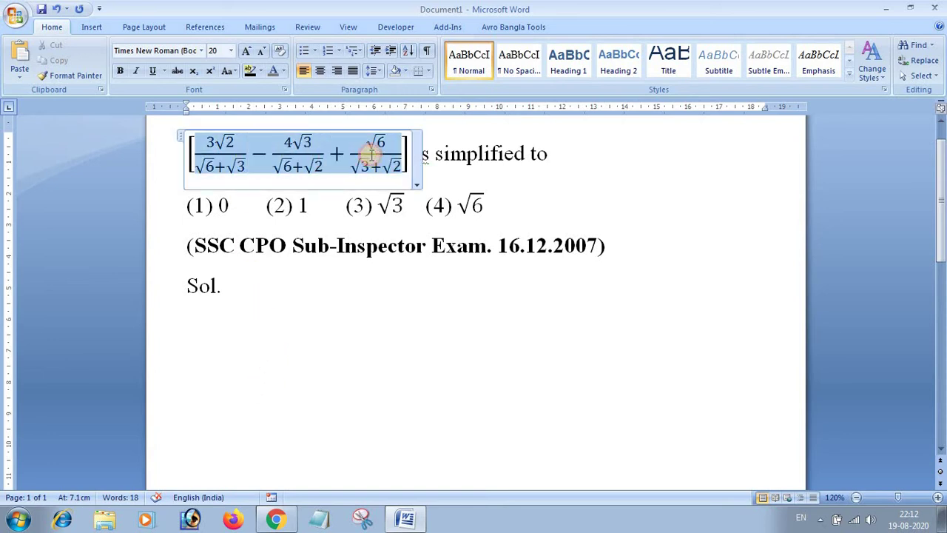
left_click(261, 364)
key("ctrl+v")
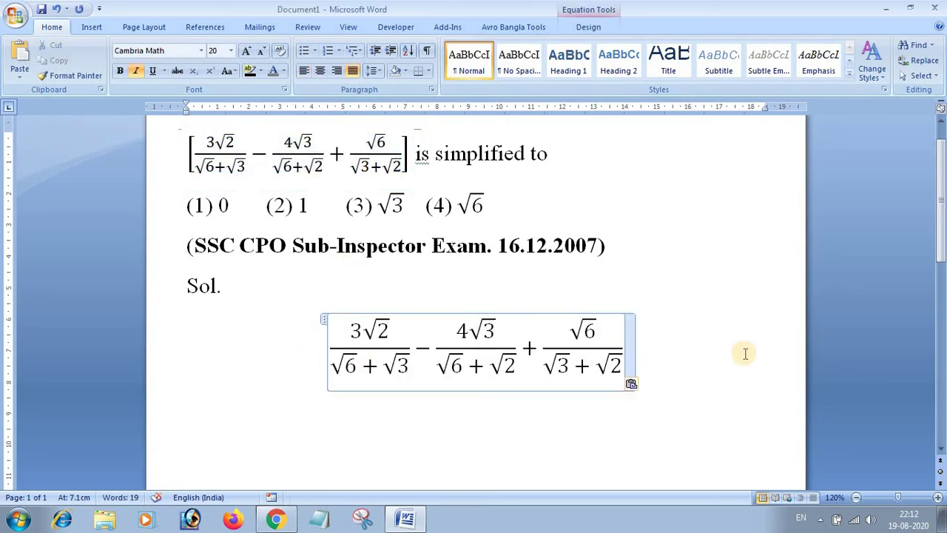
left_click(719, 356)
left_click(719, 357)
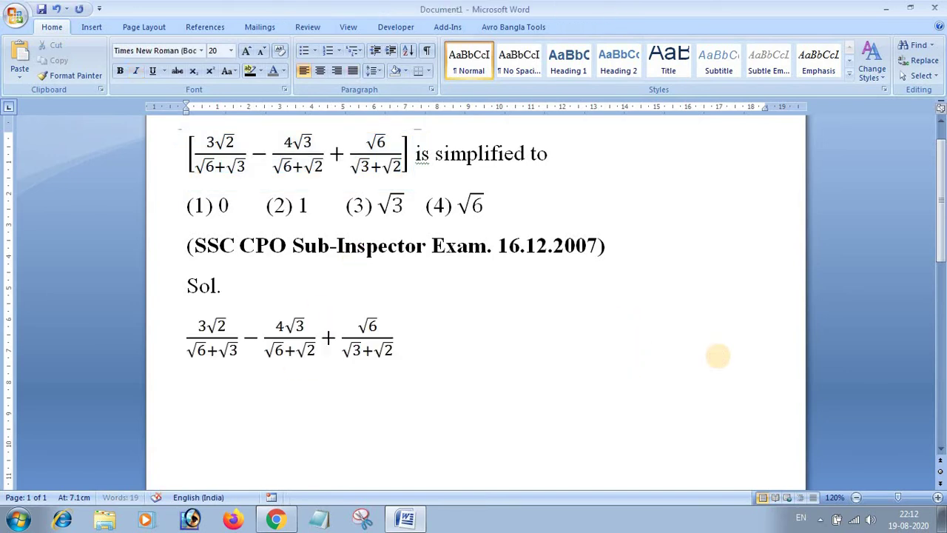
key("Return")
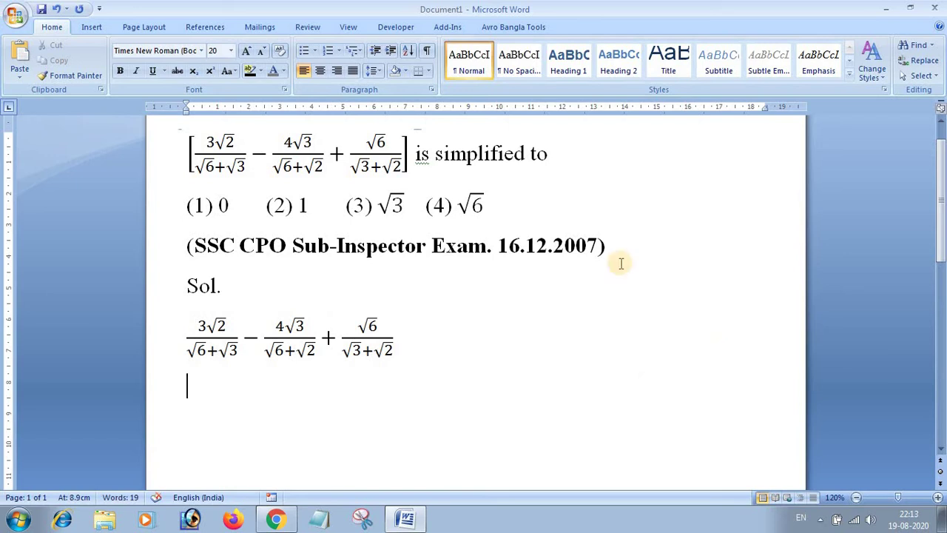
Insert a new equation with '=' and a stacked fraction whose numerator begins 3√2
left_click(96, 28)
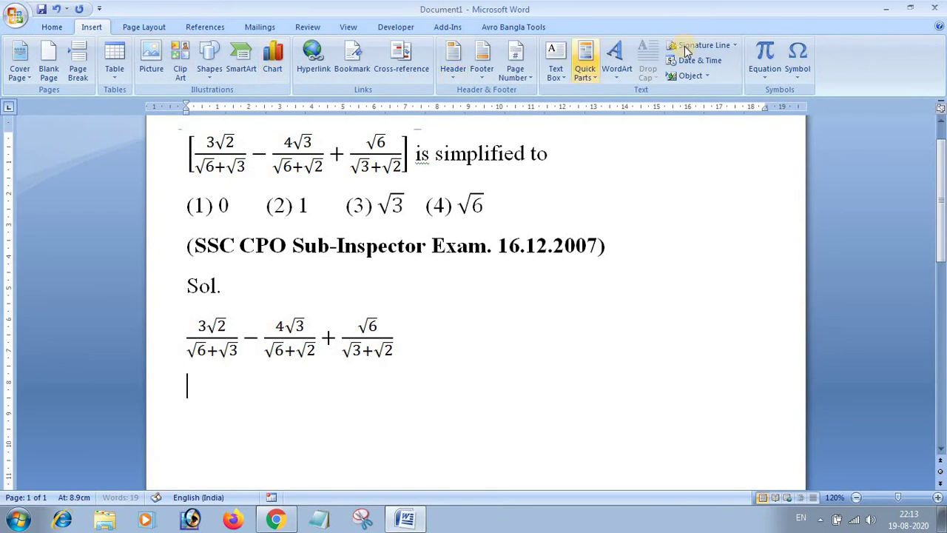
left_click(769, 50)
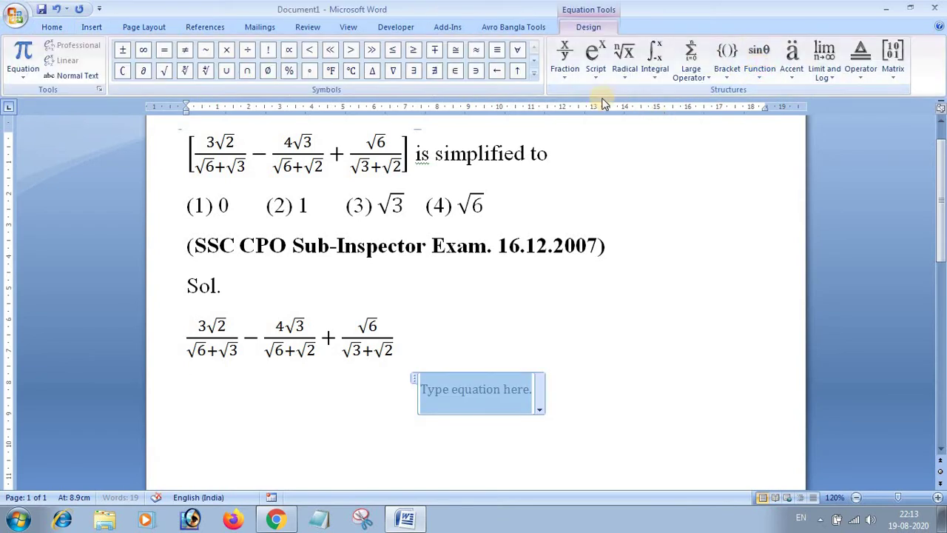
left_click(164, 51)
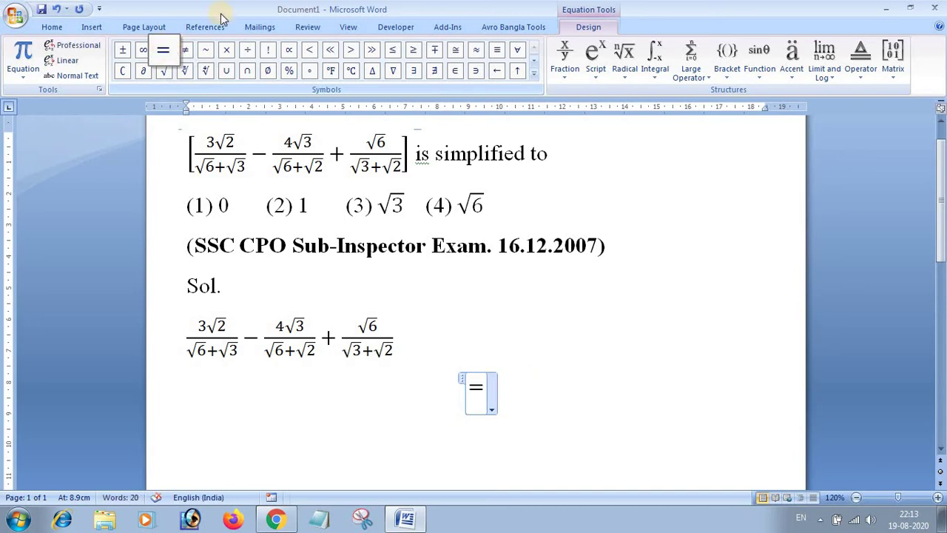
left_click(564, 59)
left_click(575, 130)
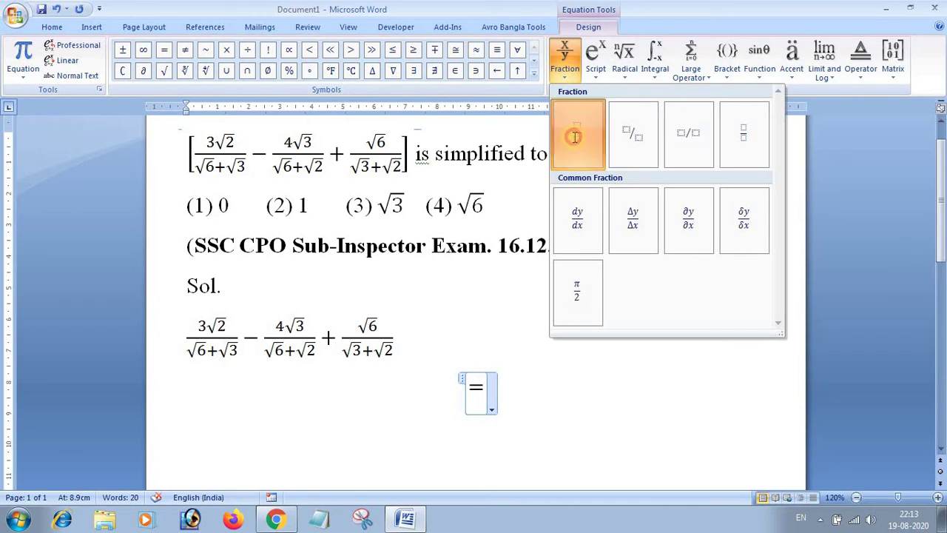
left_click(487, 387)
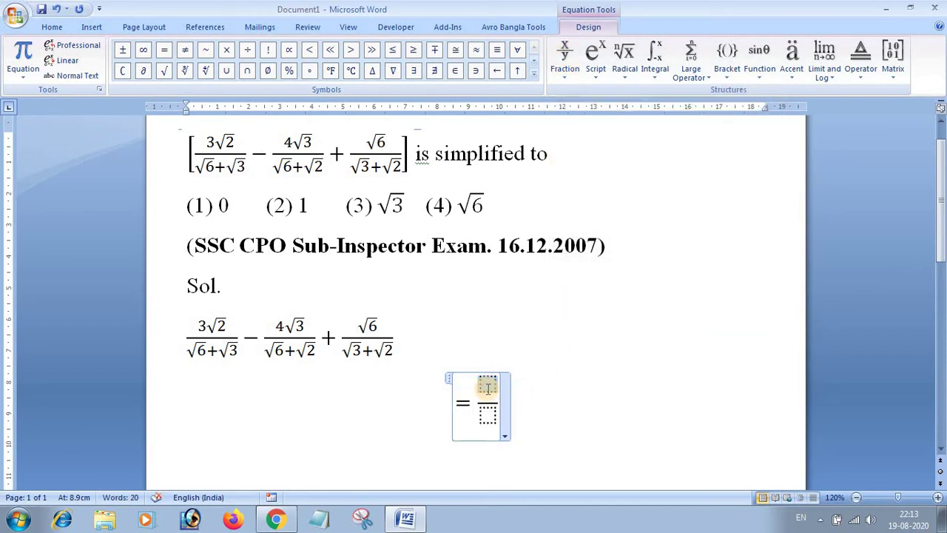
type("3")
left_click(624, 58)
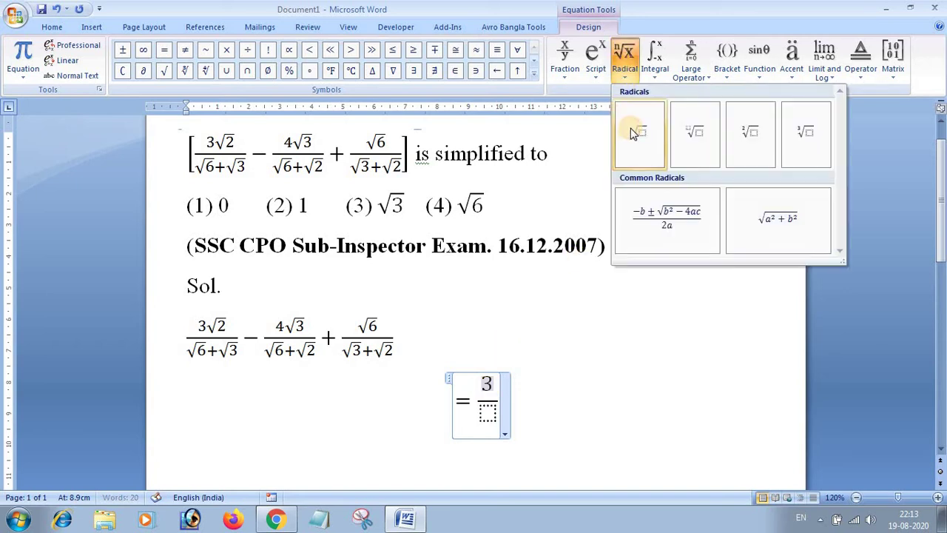
left_click(634, 133)
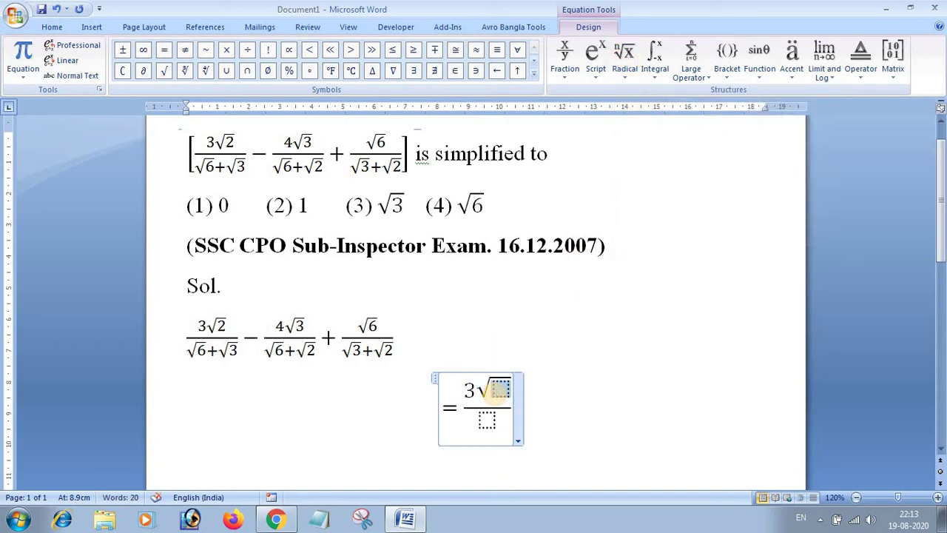
type("2")
key("shift+Home")
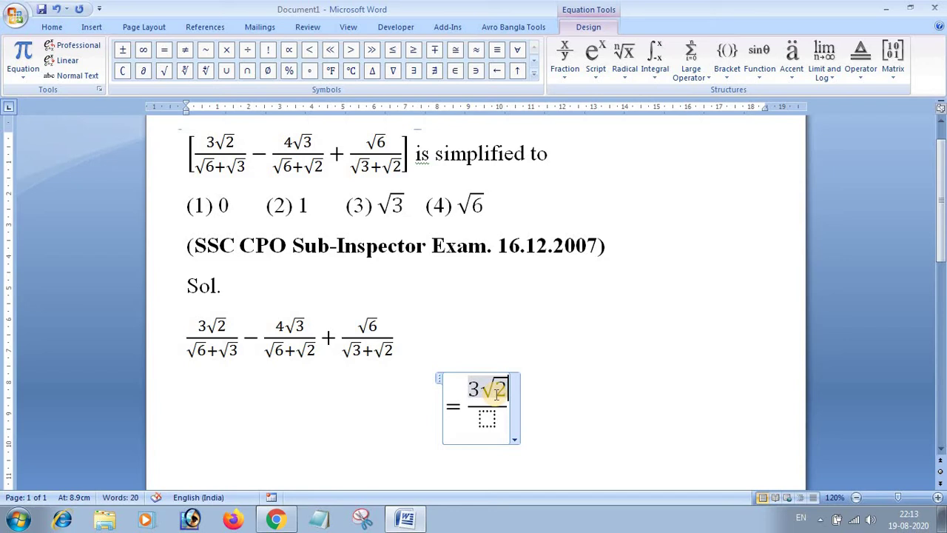
Complete the numerator as 3√2(√6 − √3) and move to the empty denominator
left_click(727, 57)
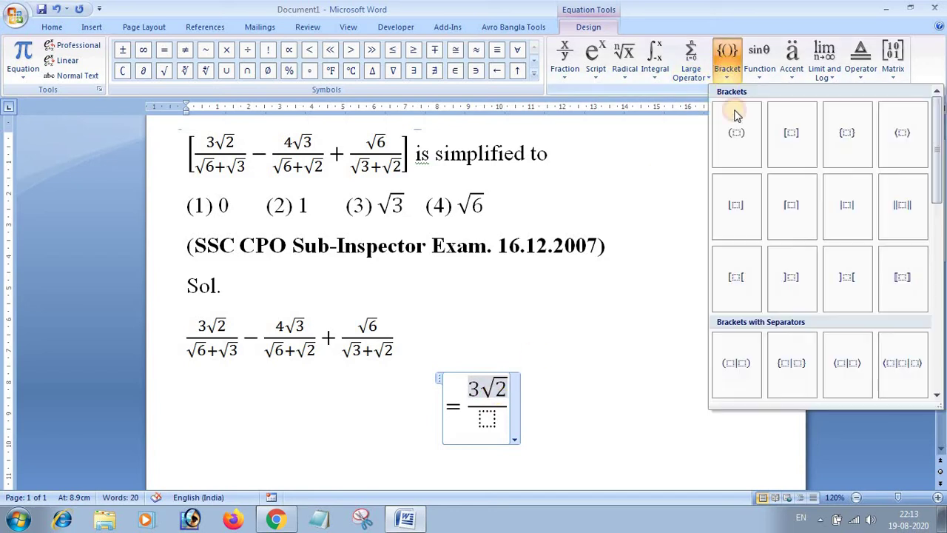
left_click(739, 142)
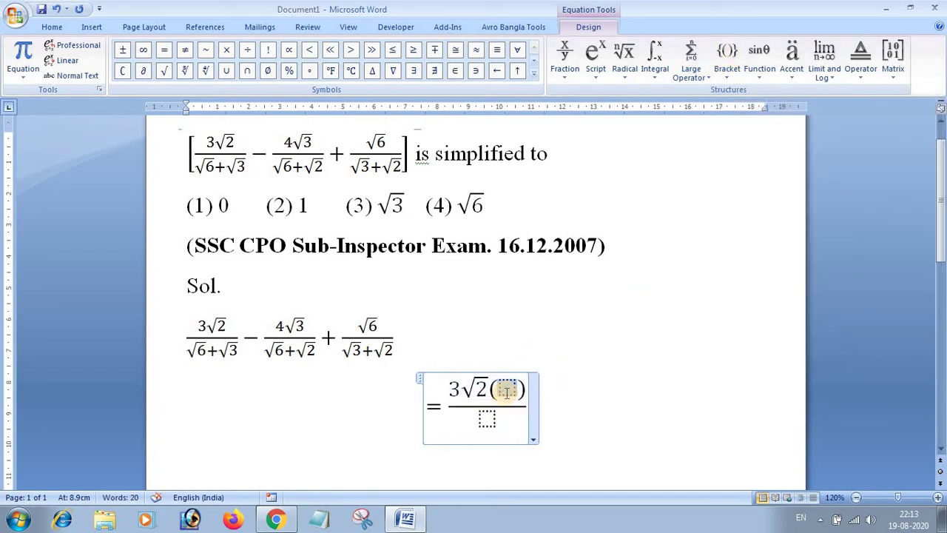
left_click(596, 55)
left_click(624, 57)
left_click(638, 132)
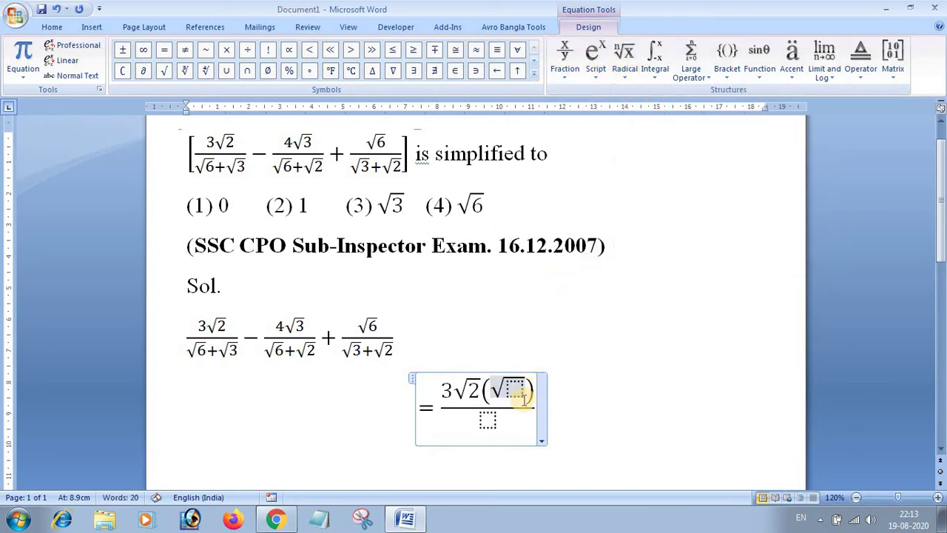
type("6")
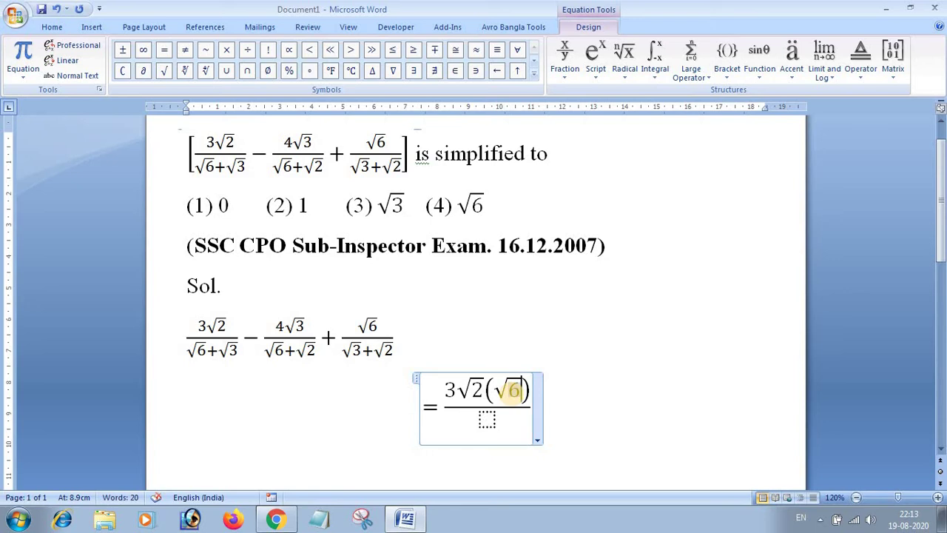
key("Right")
type("-")
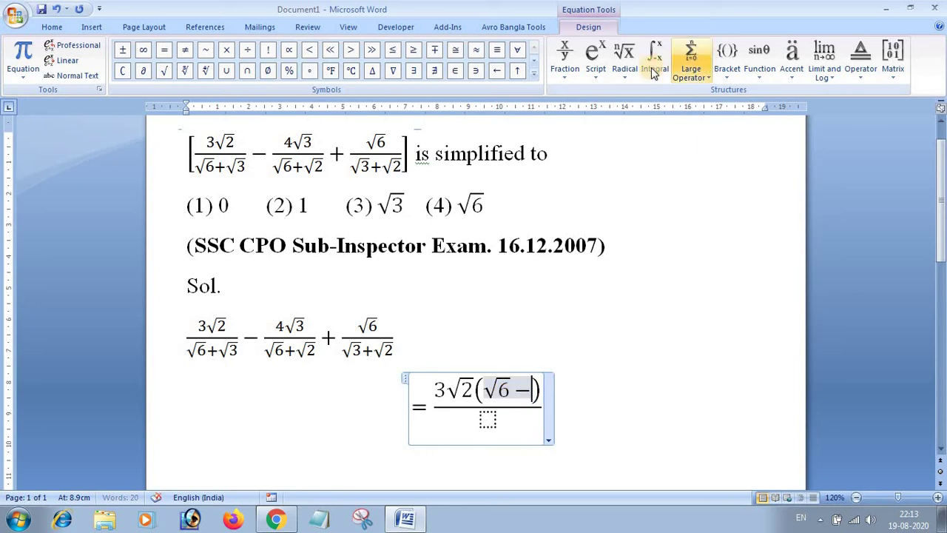
left_click(624, 69)
left_click(639, 131)
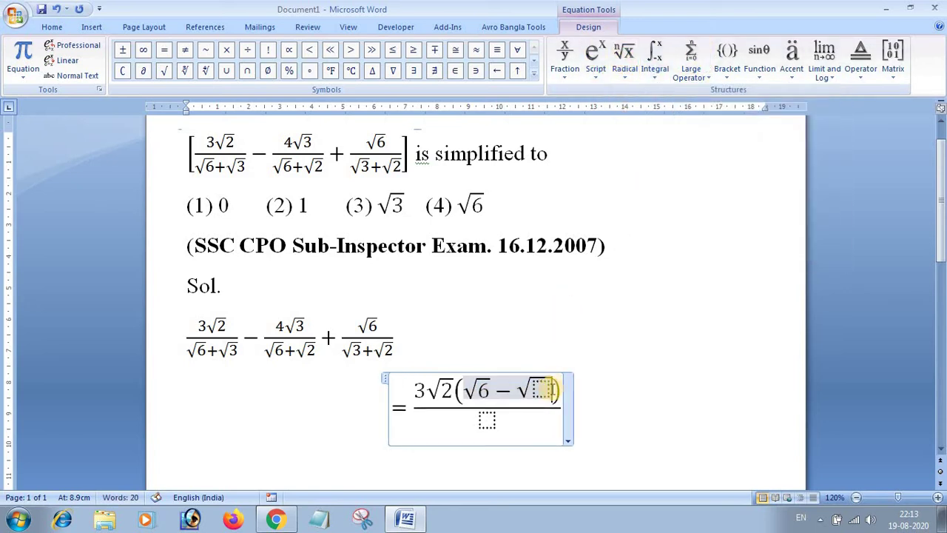
left_click(548, 389)
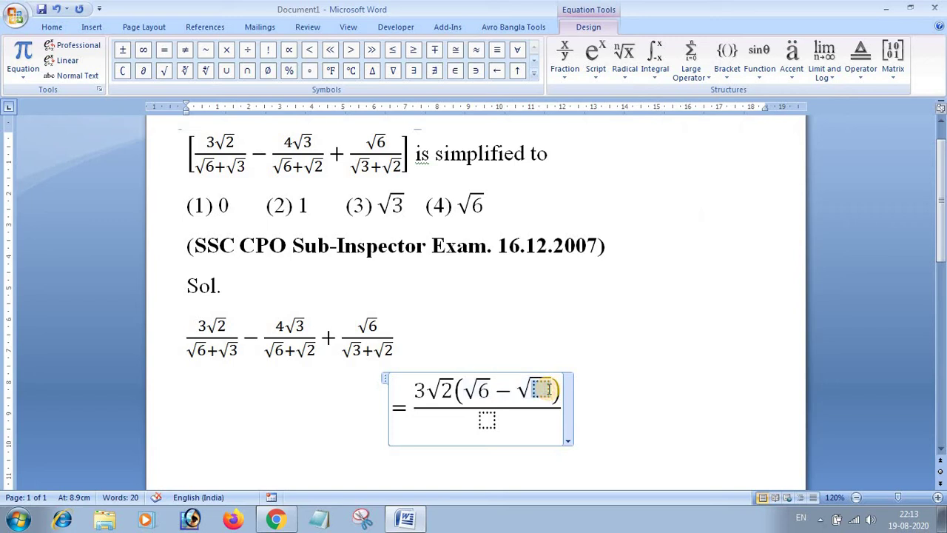
type("3")
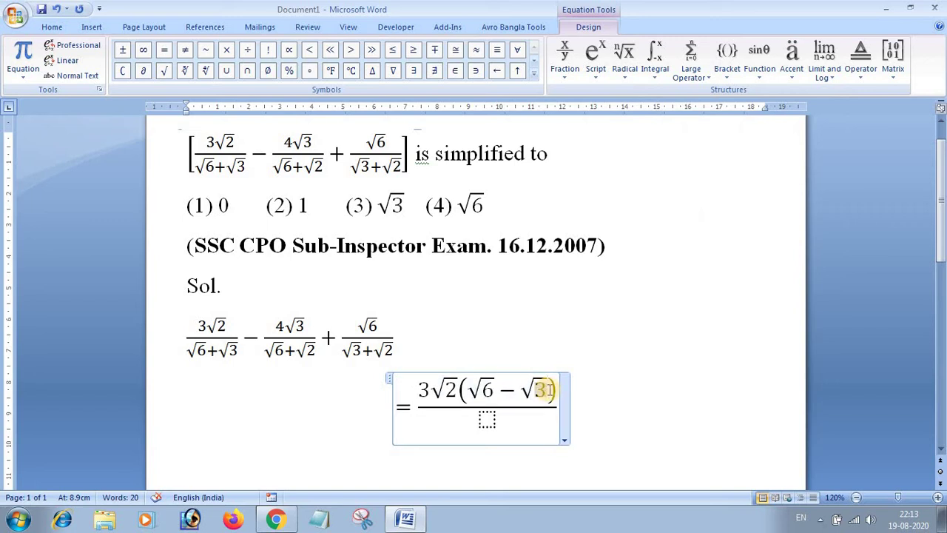
left_click(486, 419)
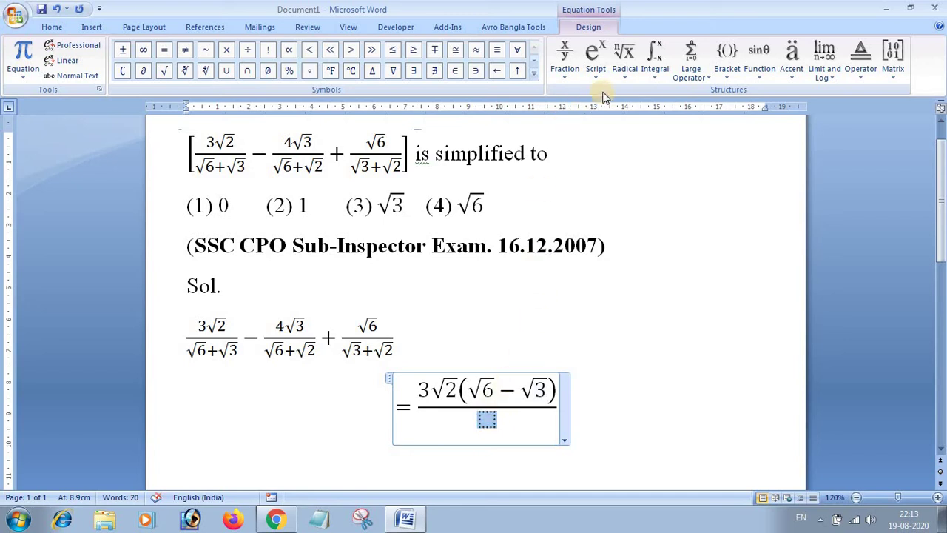
Build (√6)² as the first term of the denominator
left_click(728, 57)
left_click(737, 154)
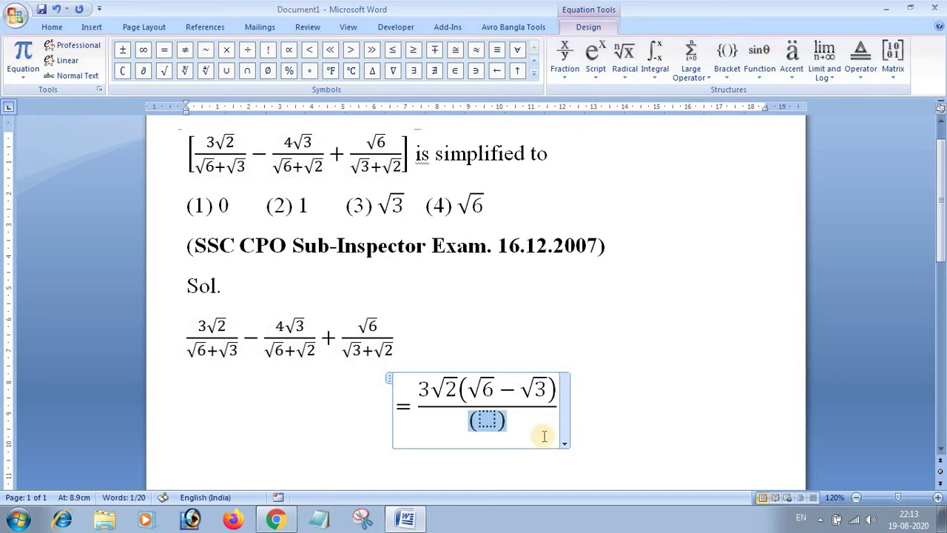
key("ctrl+z")
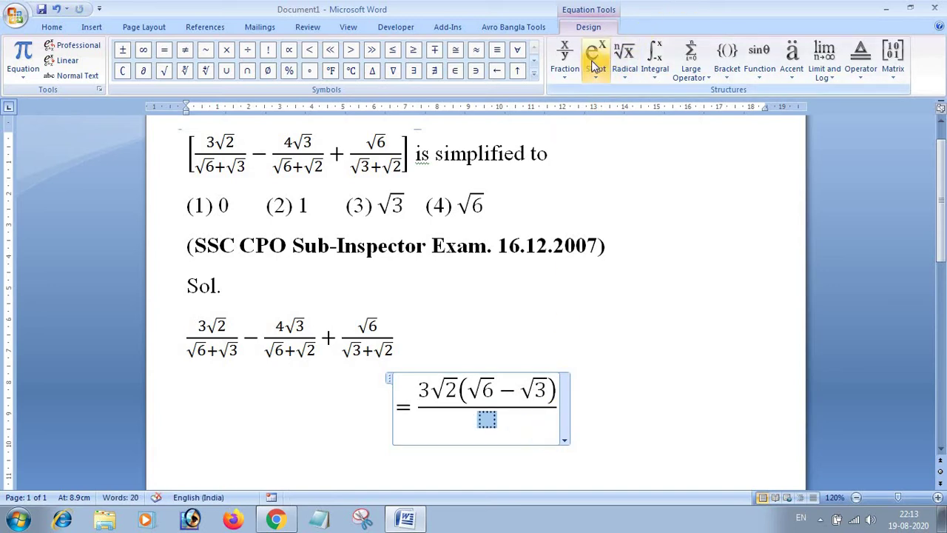
left_click(596, 55)
left_click(613, 136)
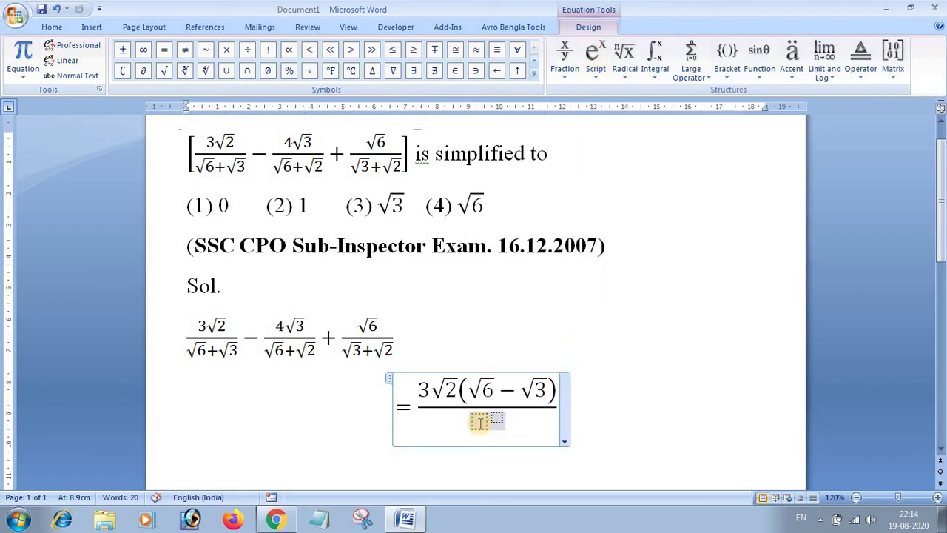
left_click(727, 56)
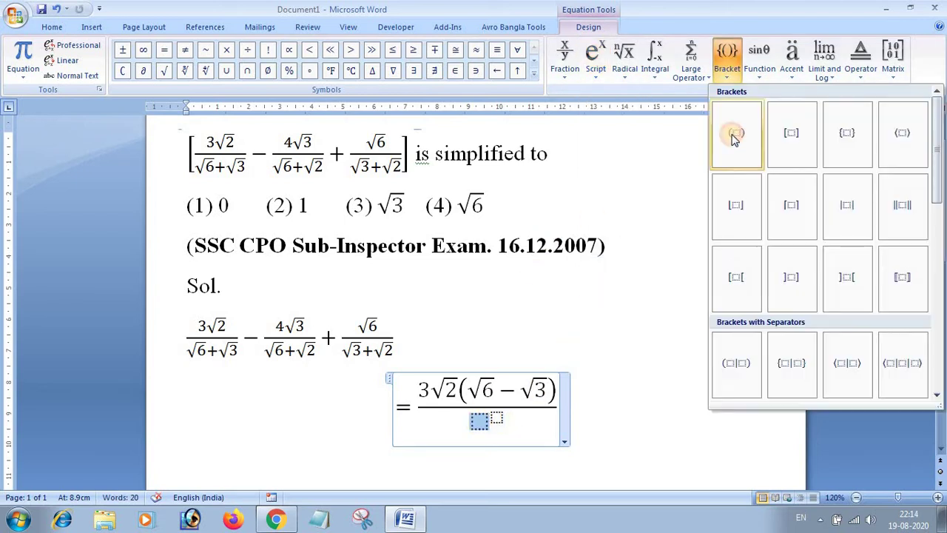
left_click(732, 133)
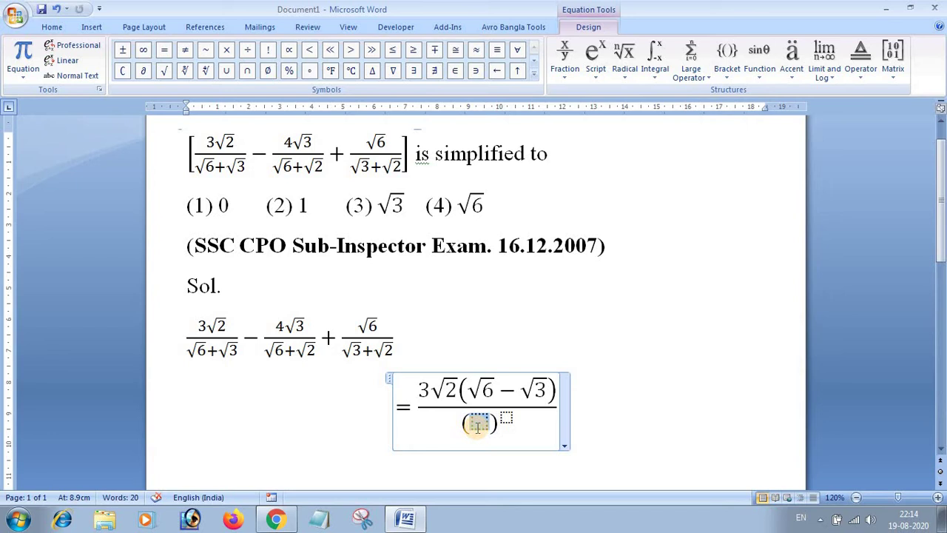
left_click(629, 68)
left_click(639, 141)
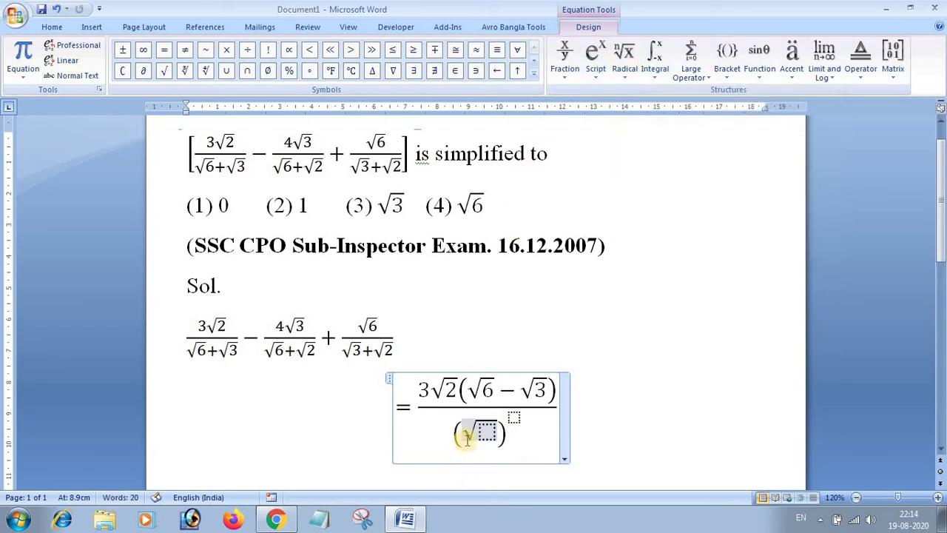
left_click(489, 429)
type("6")
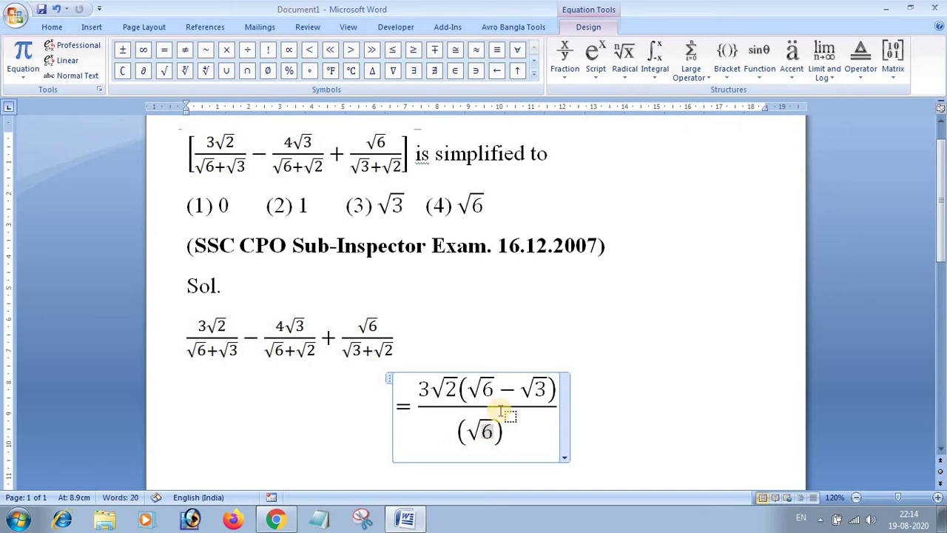
left_click(514, 418)
type("2")
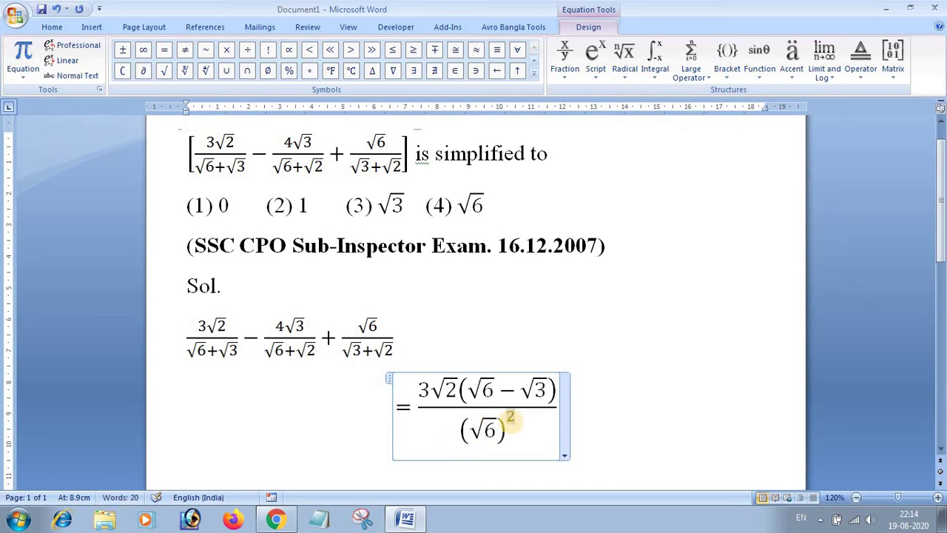
key("shift+Home")
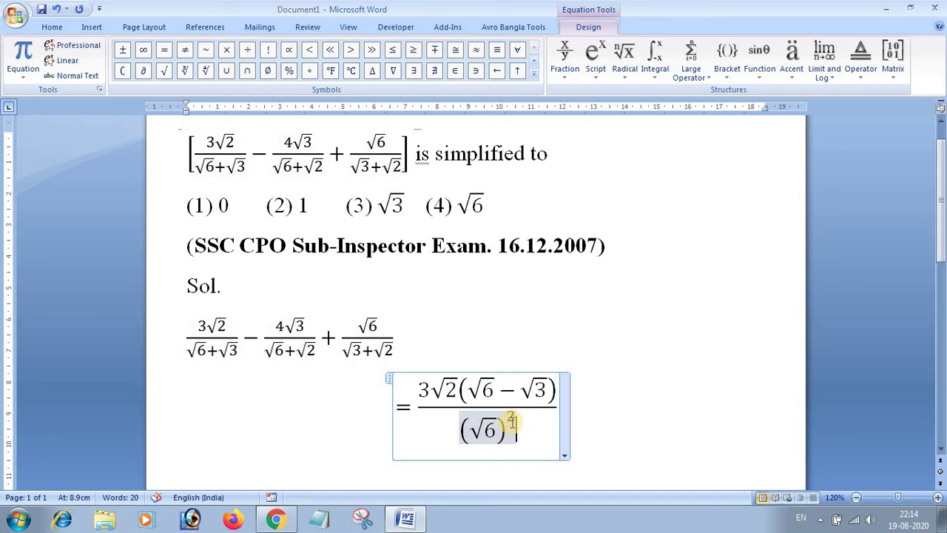
Add − (√3)² to the denominator and type a minus after the fraction
type("-")
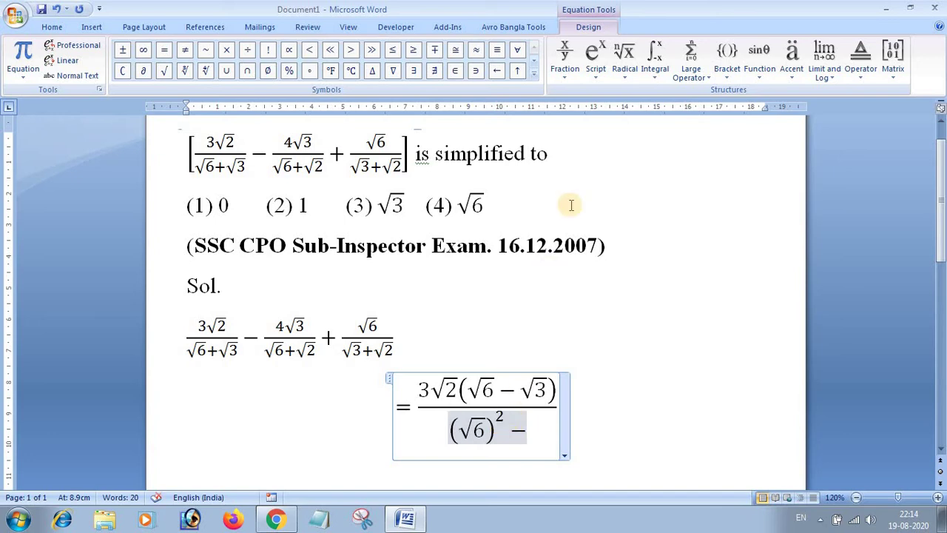
left_click(725, 72)
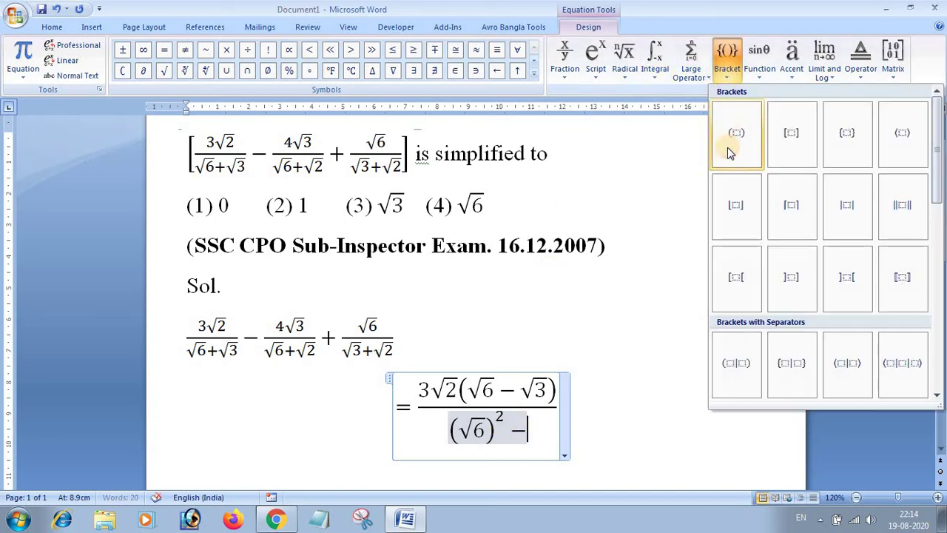
left_click(596, 63)
left_click(609, 132)
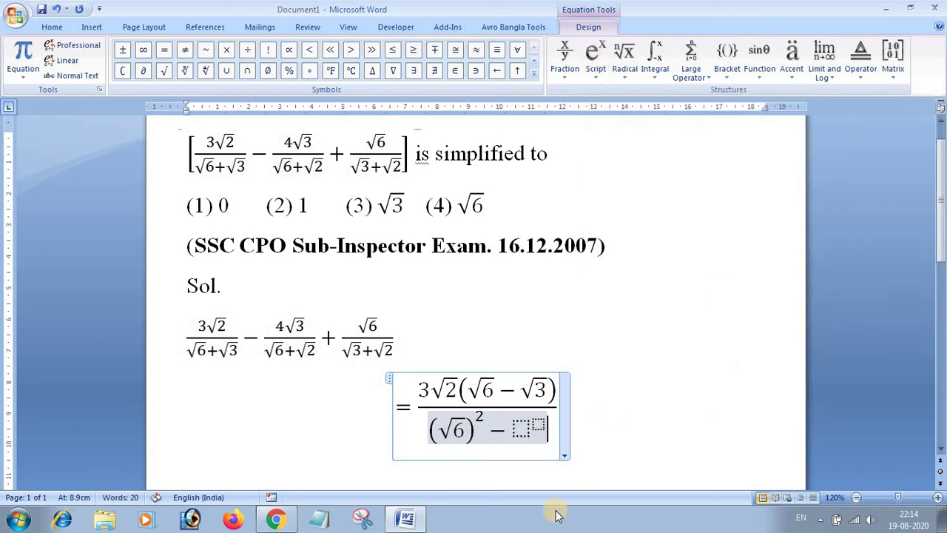
left_click(521, 429)
left_click(726, 54)
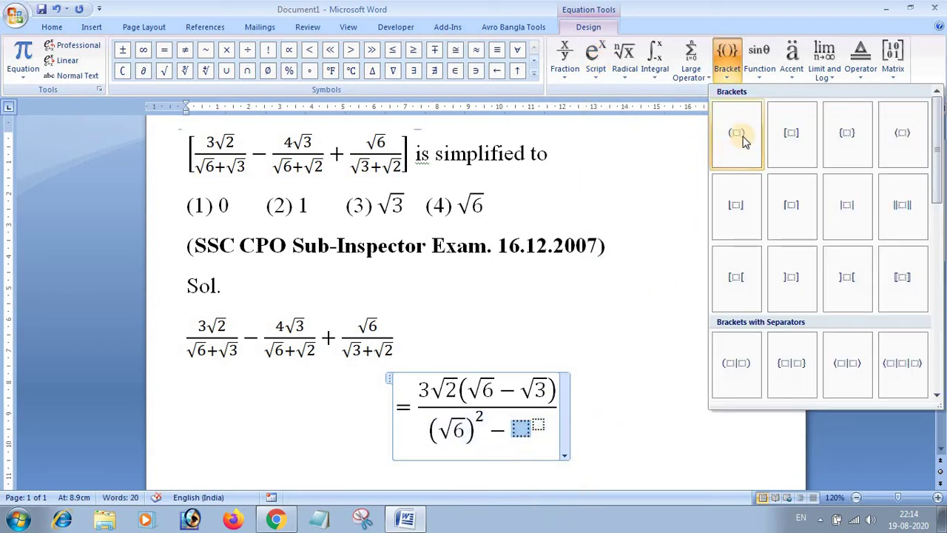
left_click(737, 132)
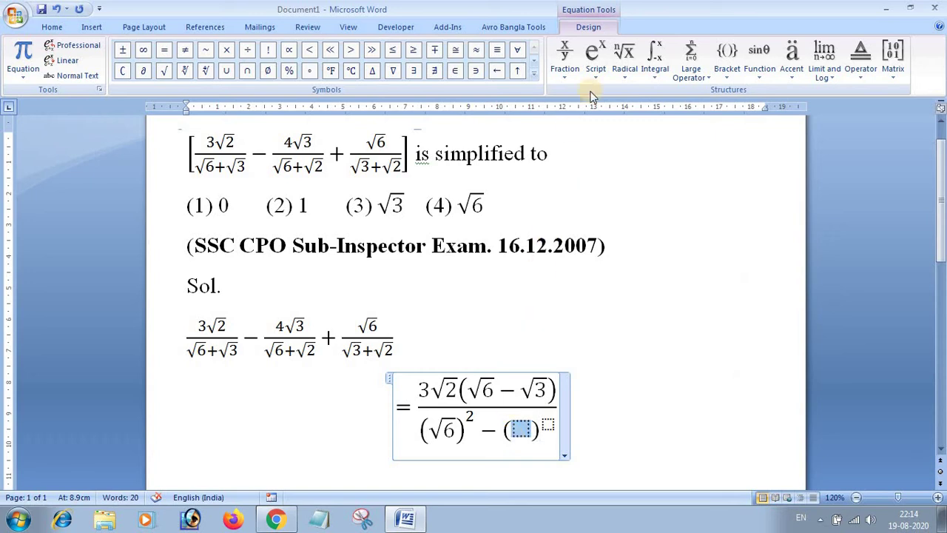
left_click(624, 60)
left_click(638, 133)
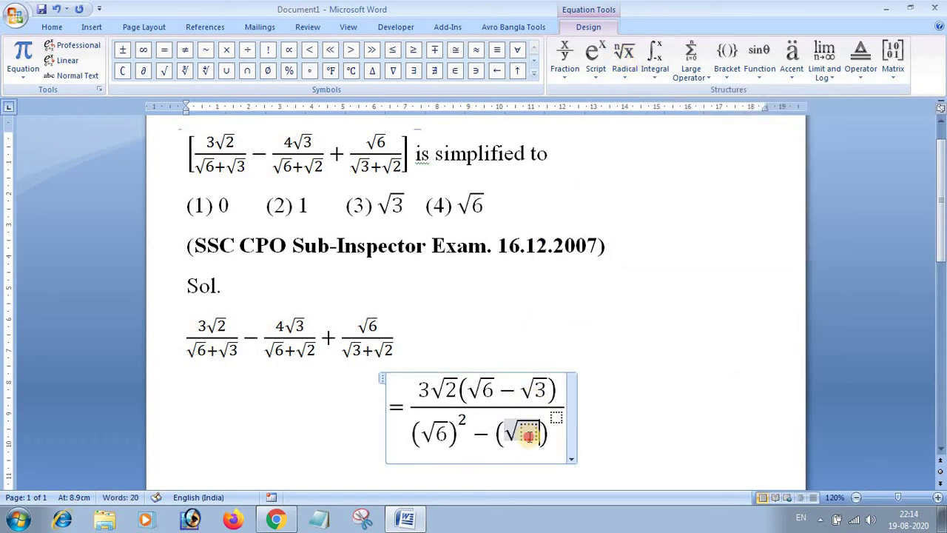
type("3")
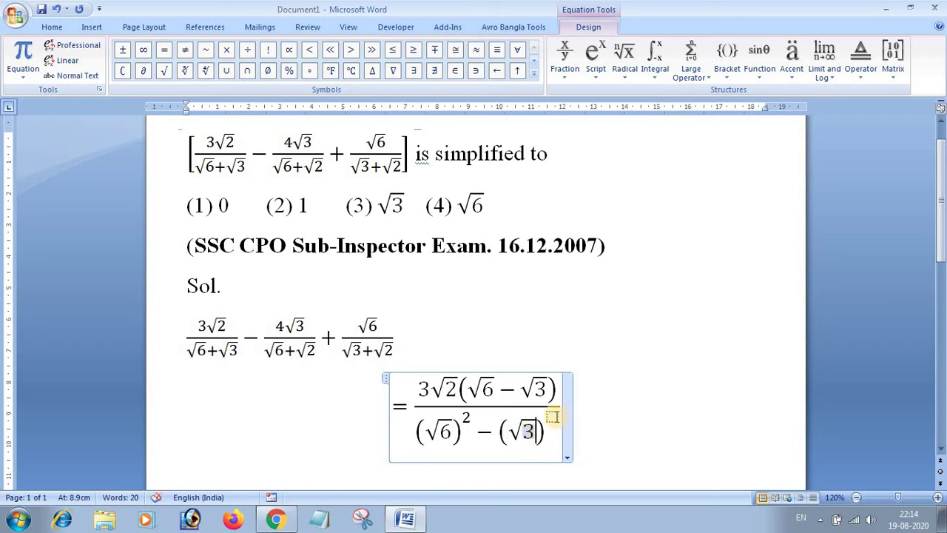
left_click(552, 417)
type("2")
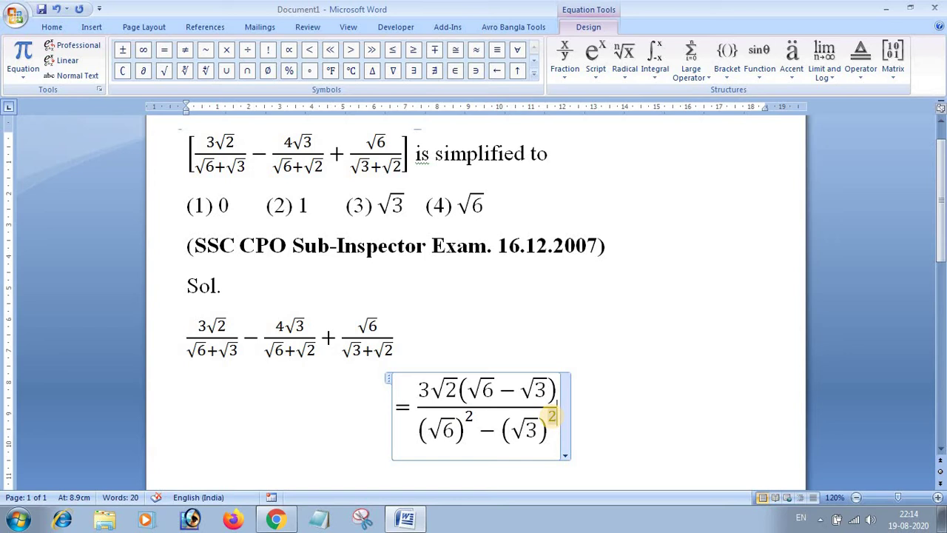
key("Right")
type("-")
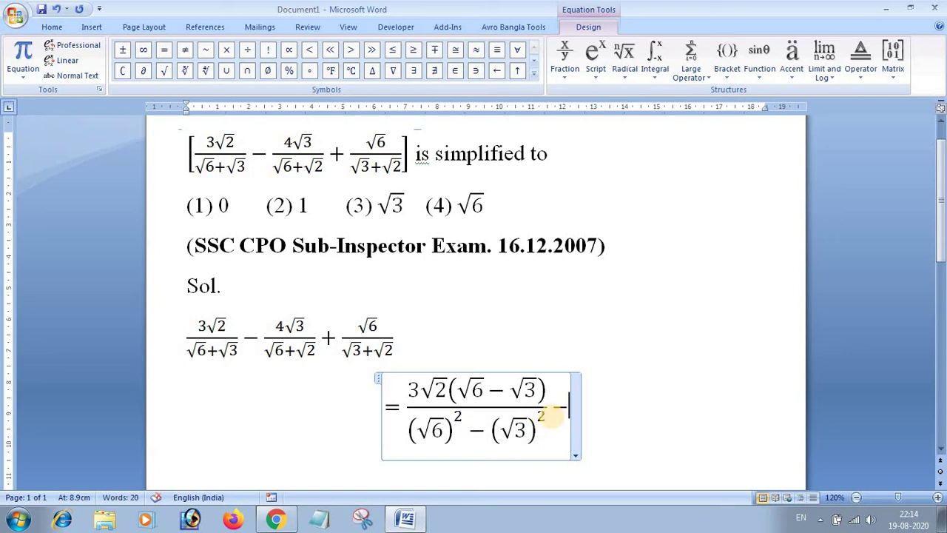
Insert a stacked fraction after the minus with 4√3 in its numerator
left_click(565, 59)
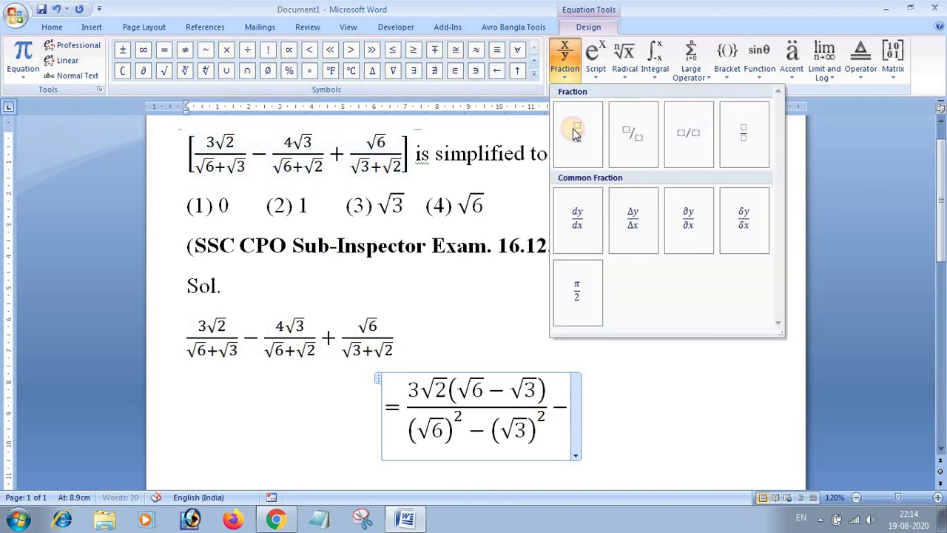
left_click(576, 132)
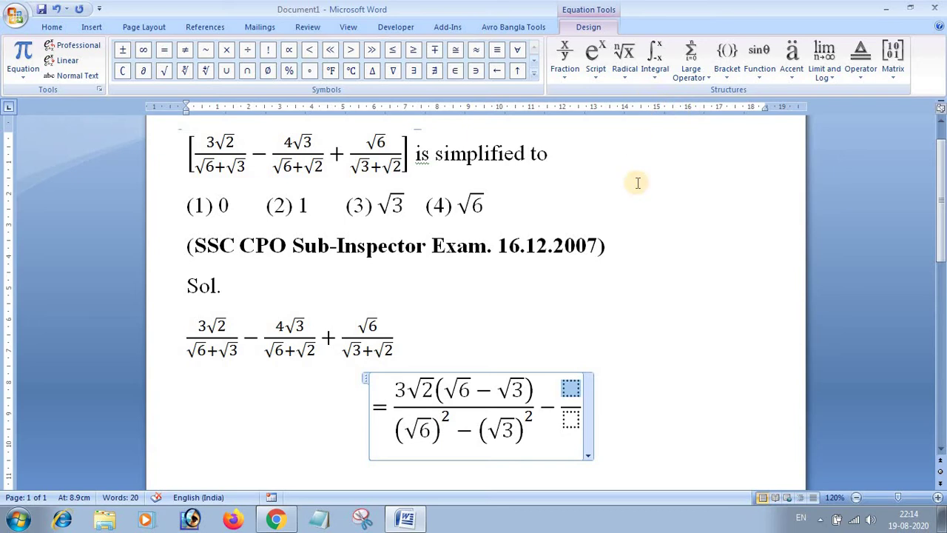
type("4")
left_click(623, 56)
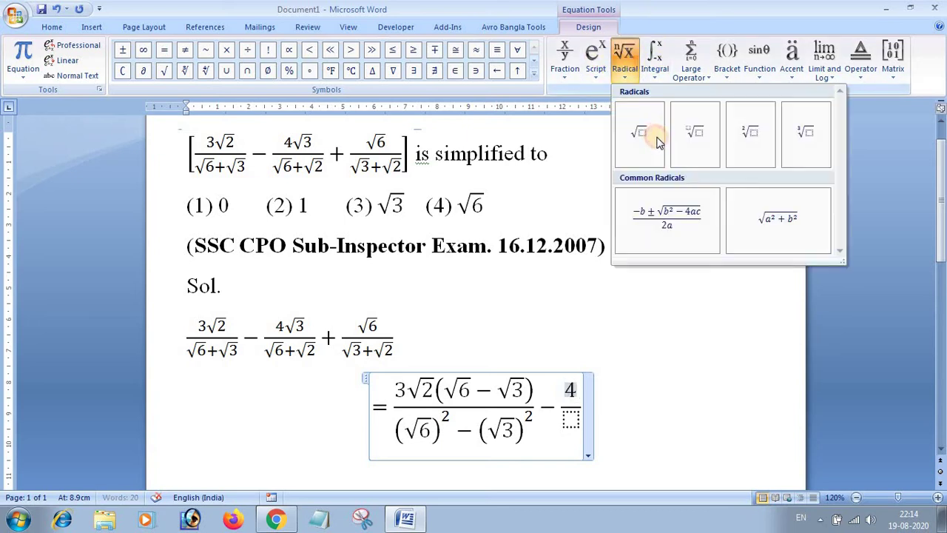
left_click(637, 168)
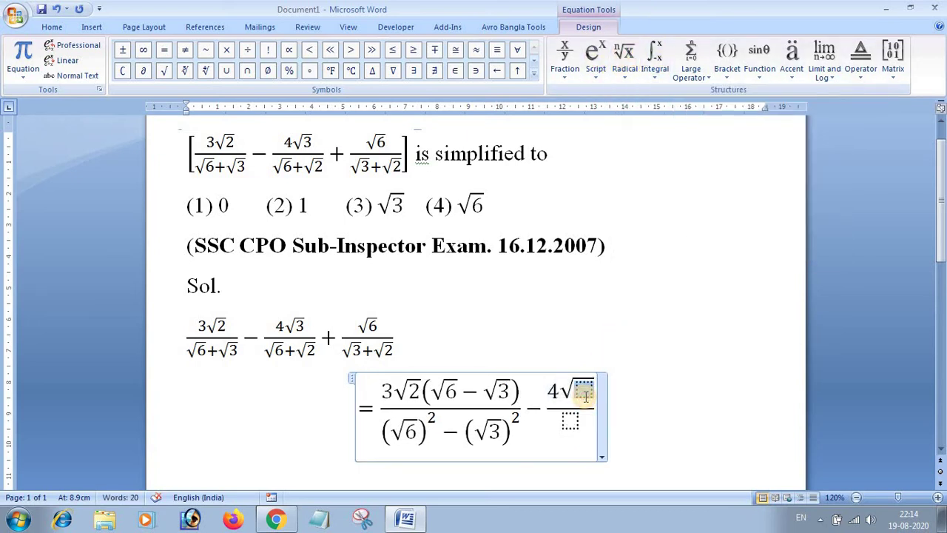
type("3")
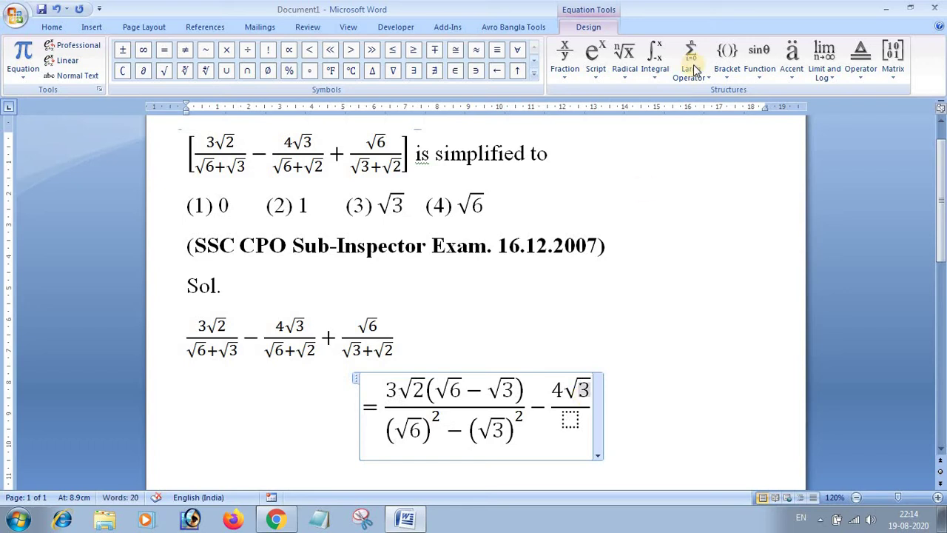
Add round parentheses after 4√3, undoing the wrong bracket attempts
left_click(727, 59)
left_click(736, 133)
left_click(582, 397)
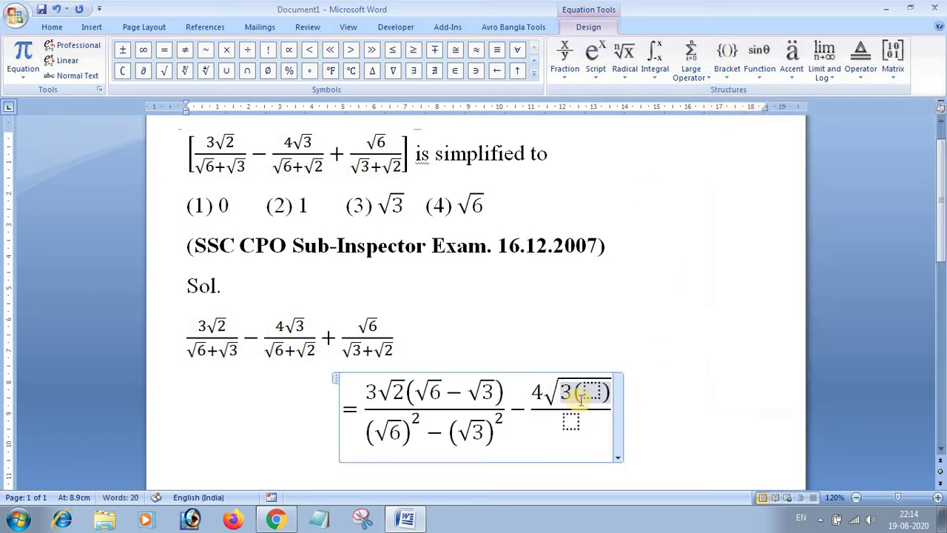
key("ctrl+z")
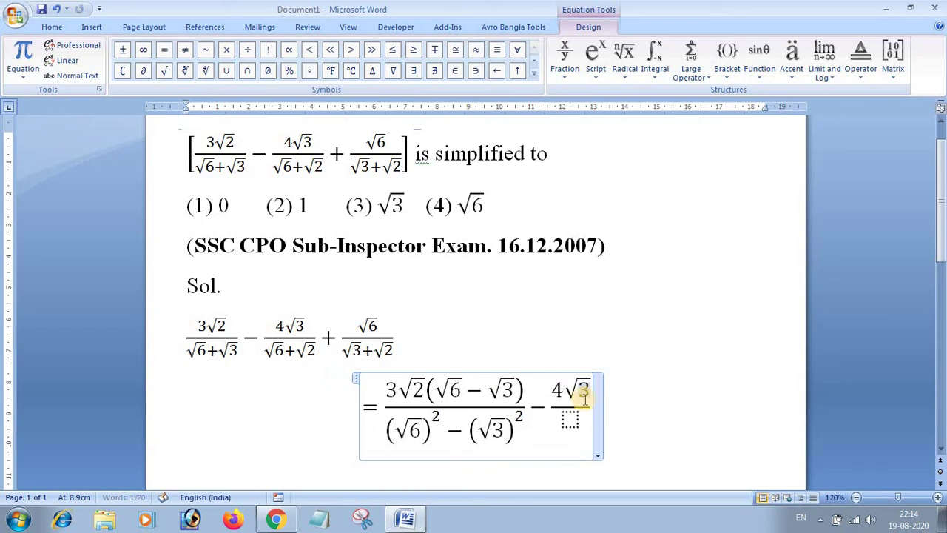
left_click(722, 52)
left_click(738, 170)
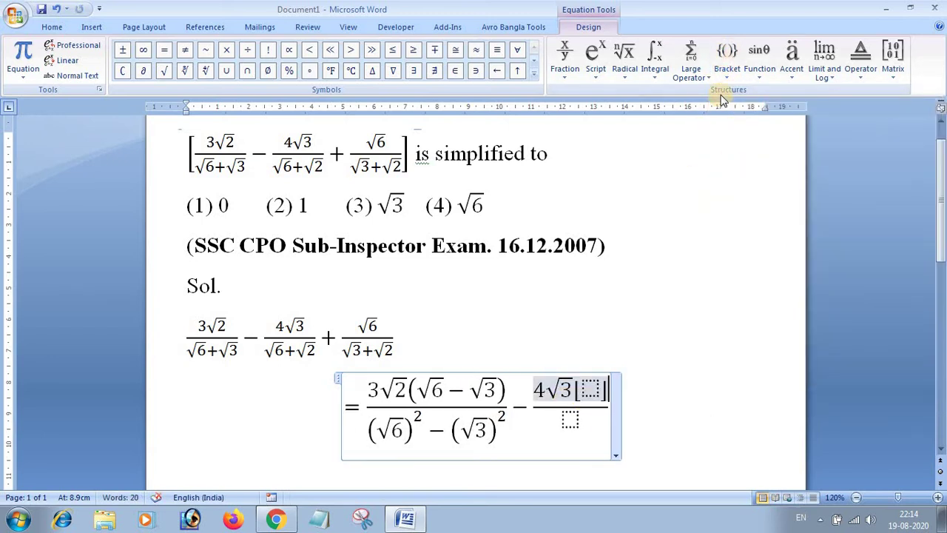
key("ctrl+z")
left_click(727, 74)
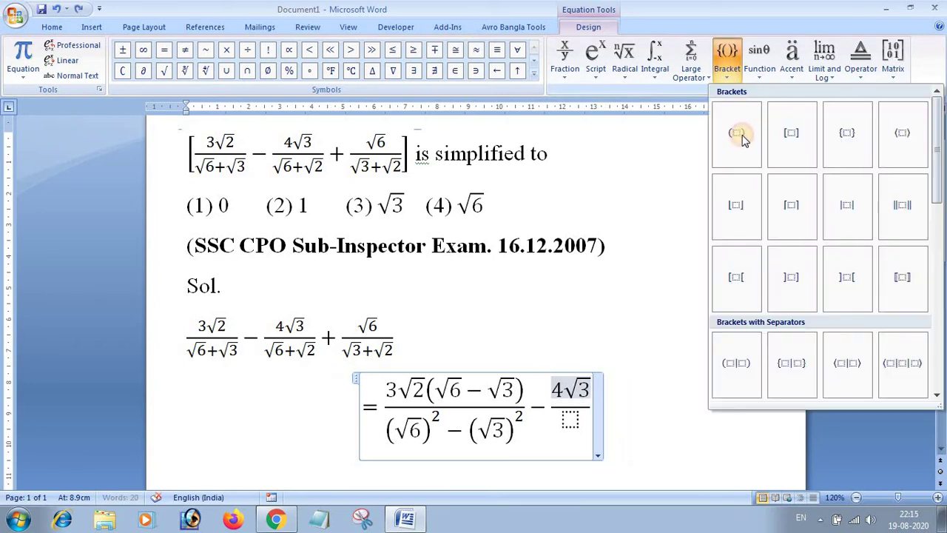
left_click(735, 131)
left_click(596, 383)
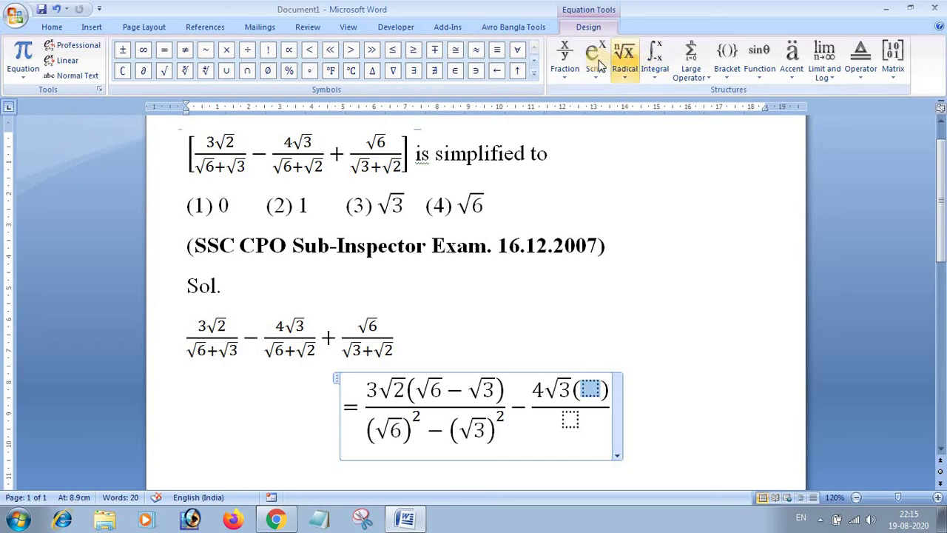
Fill the parentheses with √6 − √2
left_click(623, 60)
left_click(640, 135)
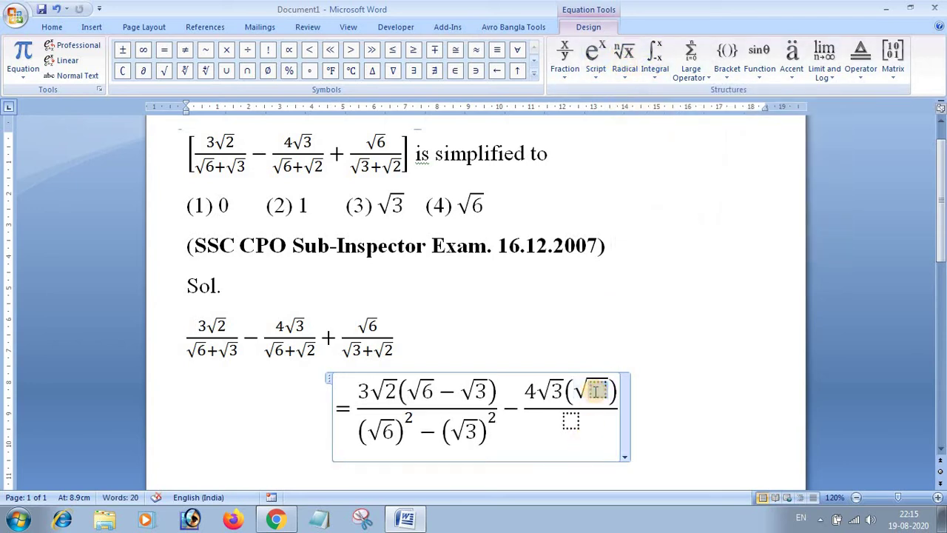
type("6")
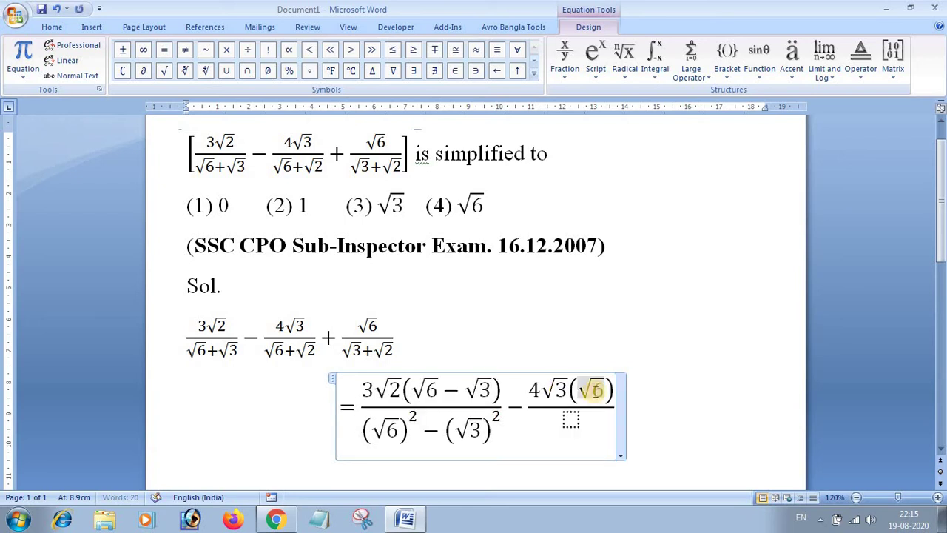
key("Right")
type("-")
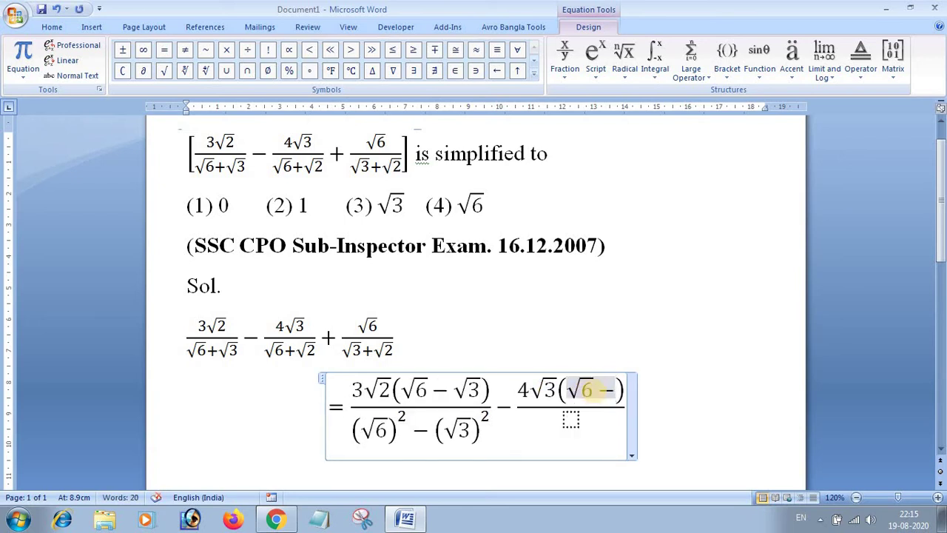
left_click(629, 72)
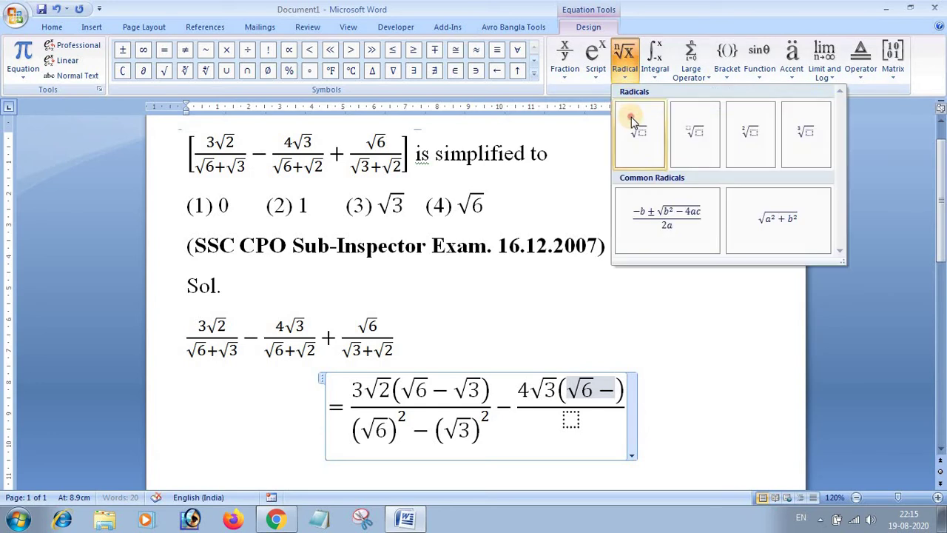
left_click(638, 132)
type("2")
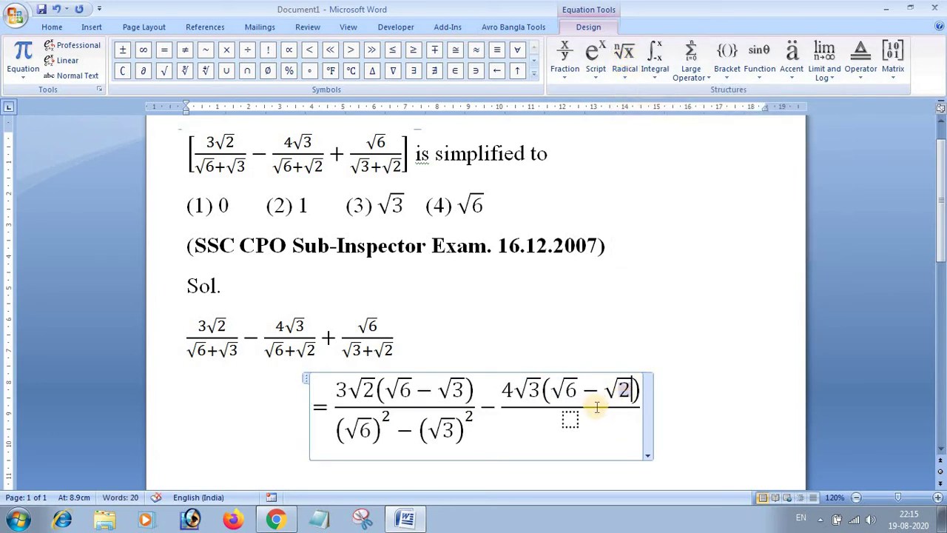
left_click(570, 421)
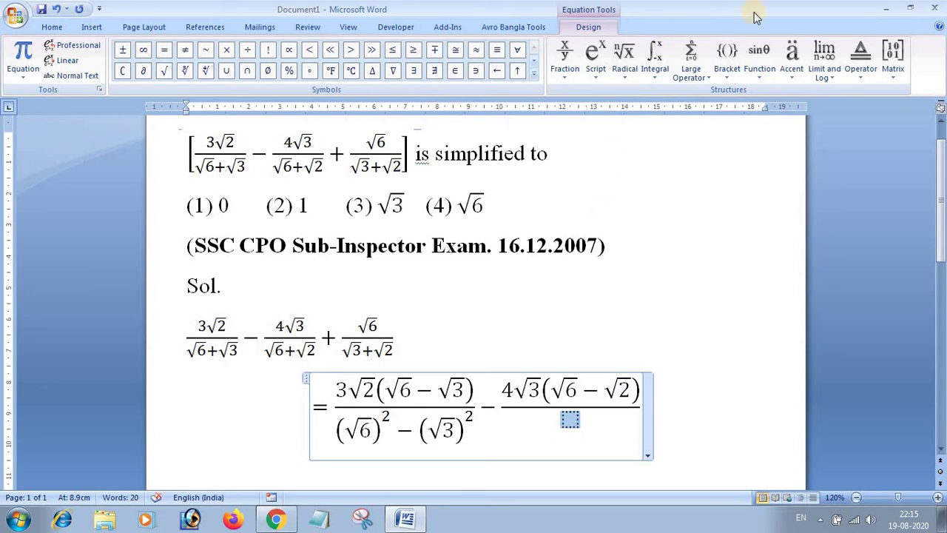
Enter (√6 + √2) in the second fraction's denominator using parentheses and square roots
left_click(728, 56)
left_click(738, 121)
left_click(567, 421)
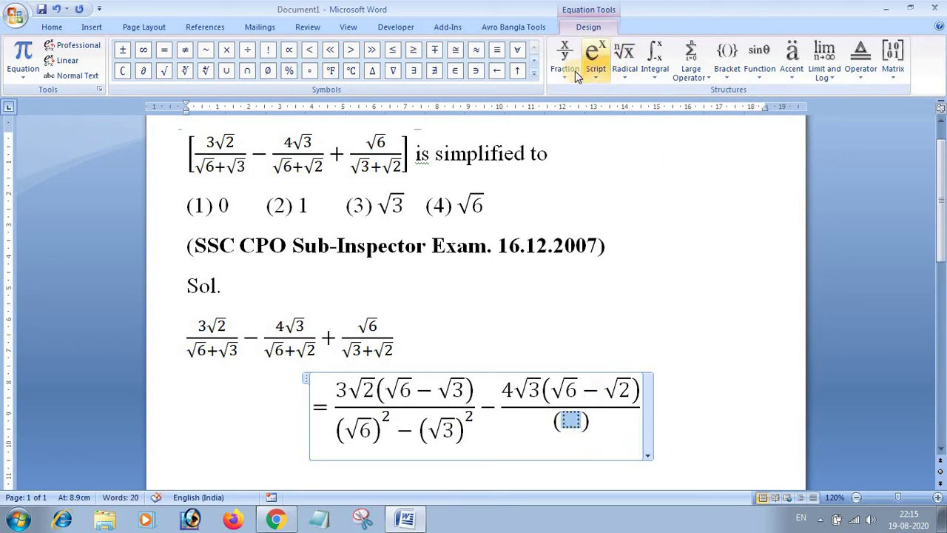
left_click(623, 58)
left_click(635, 138)
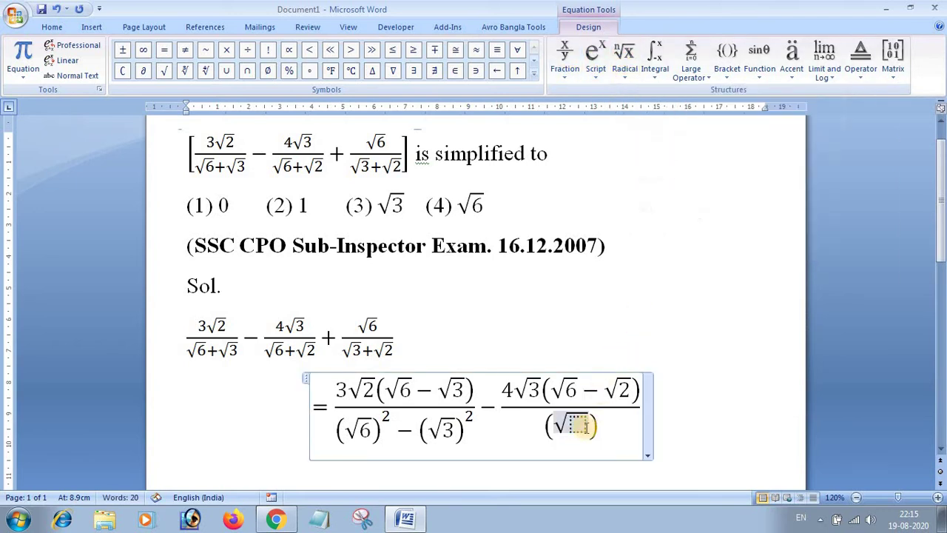
left_click(576, 427)
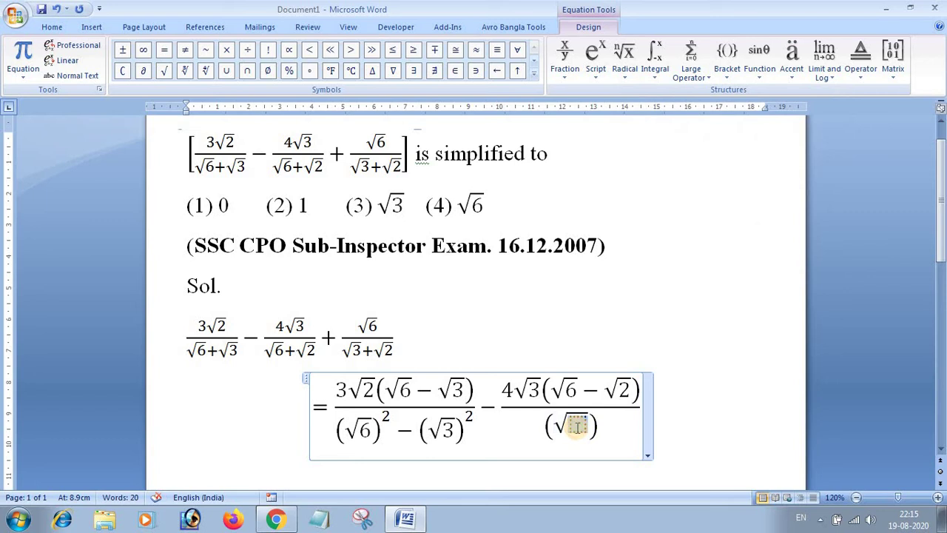
type("6")
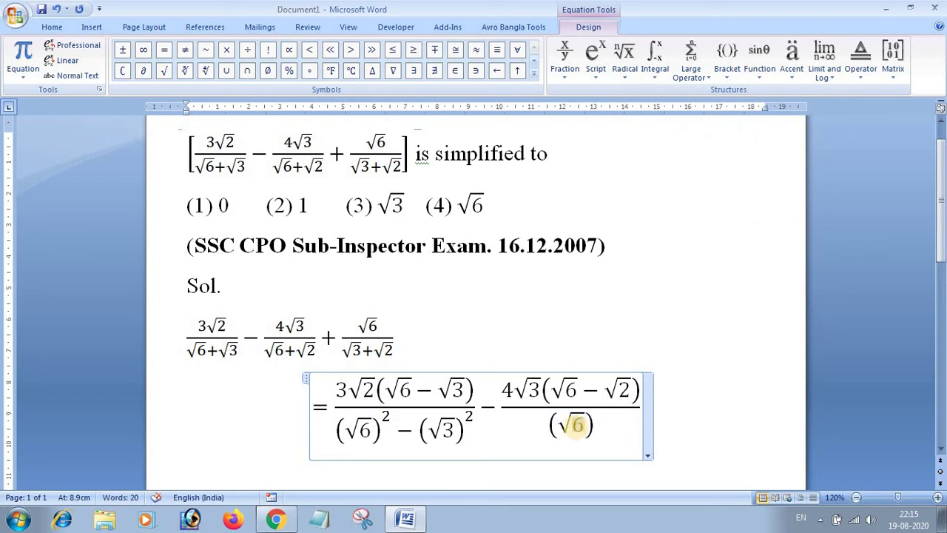
key("Right")
type("+")
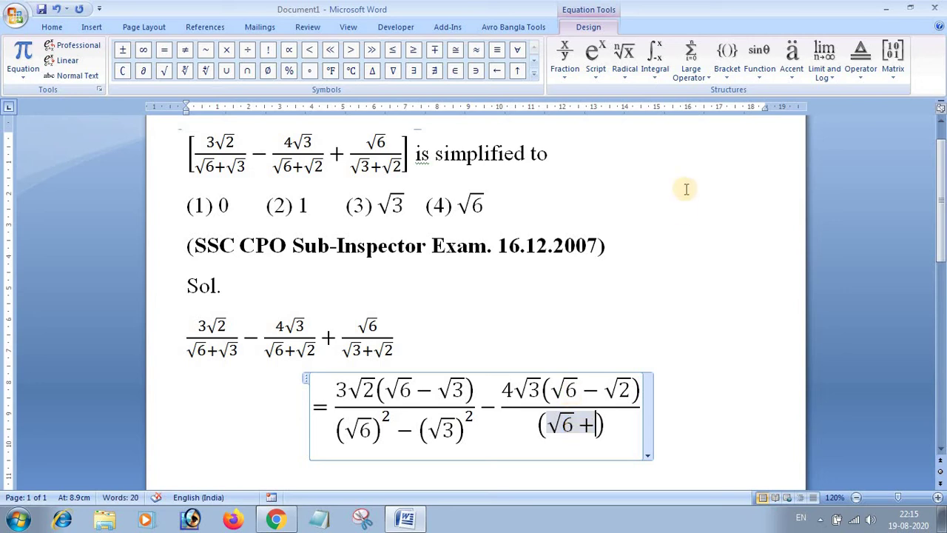
left_click(624, 59)
left_click(642, 146)
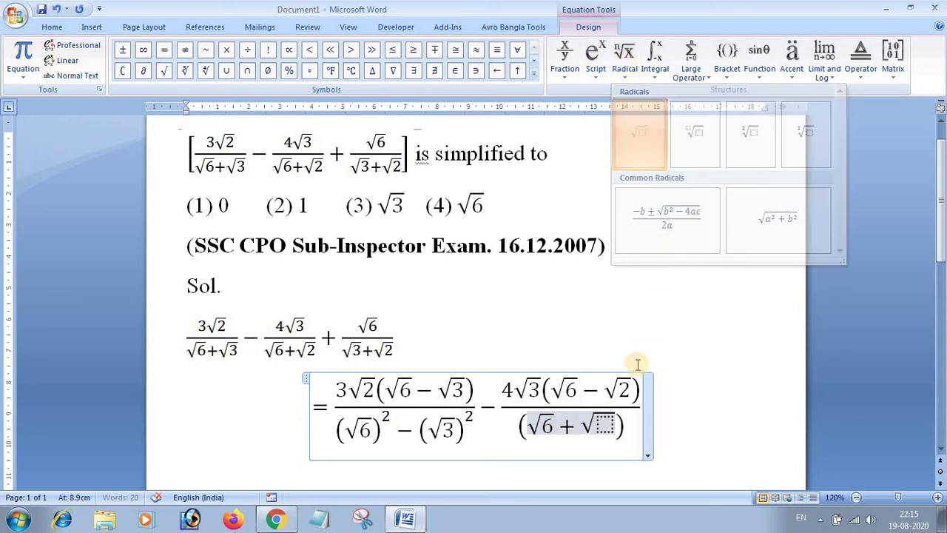
type("2")
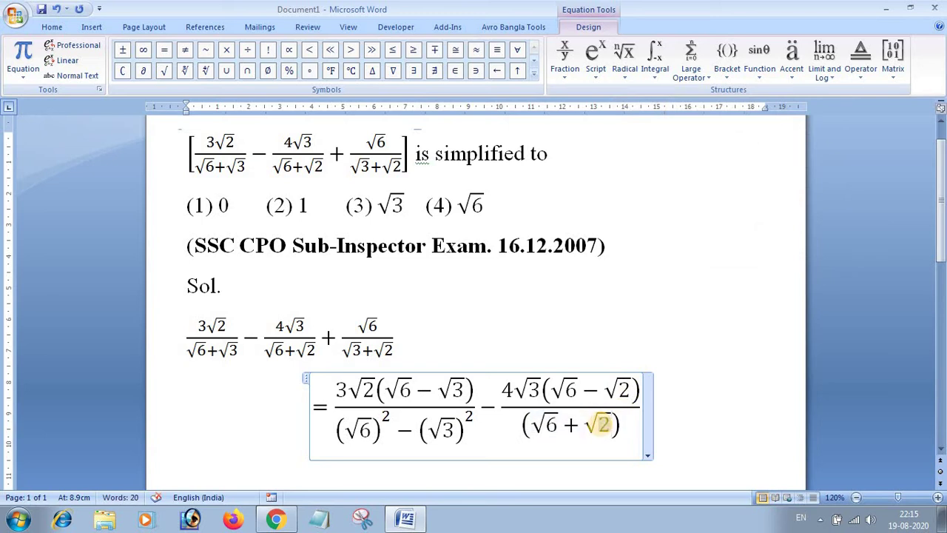
double_click(625, 424)
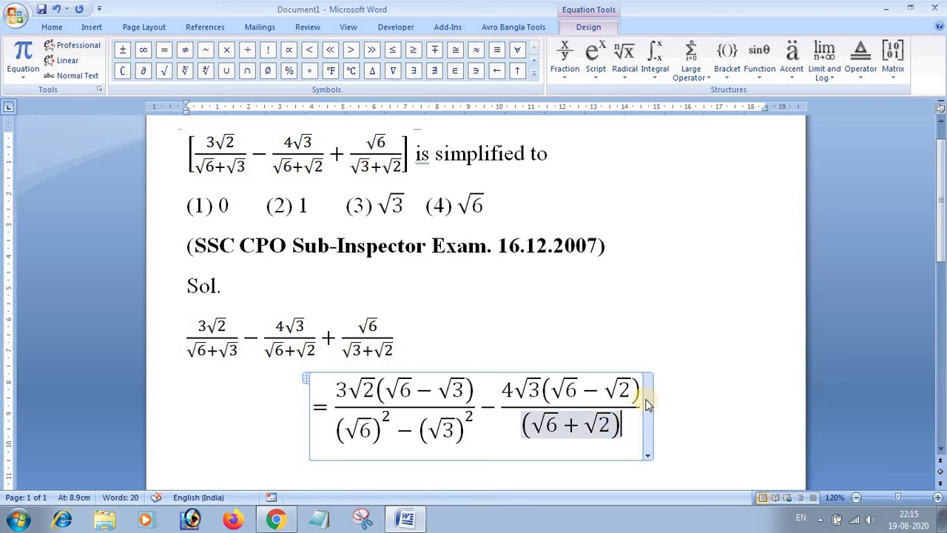
left_click(725, 68)
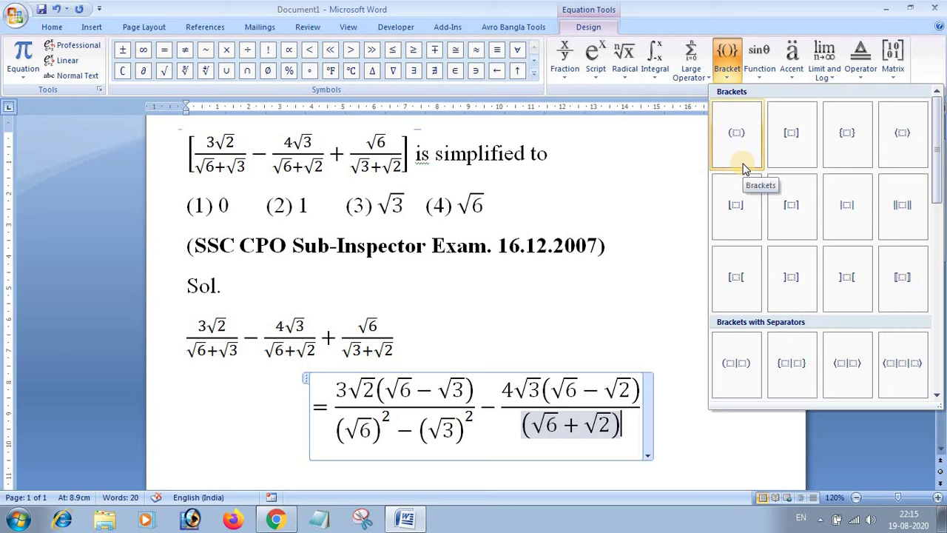
Paste a copy of (√6 + √2) after the denominator and change its plus to minus
left_click(599, 442)
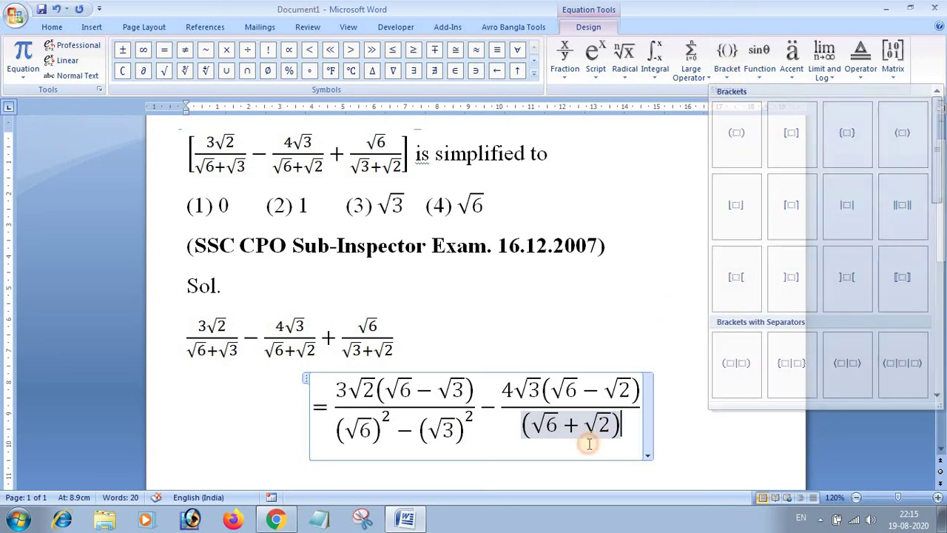
left_click_drag(520, 427, 613, 434)
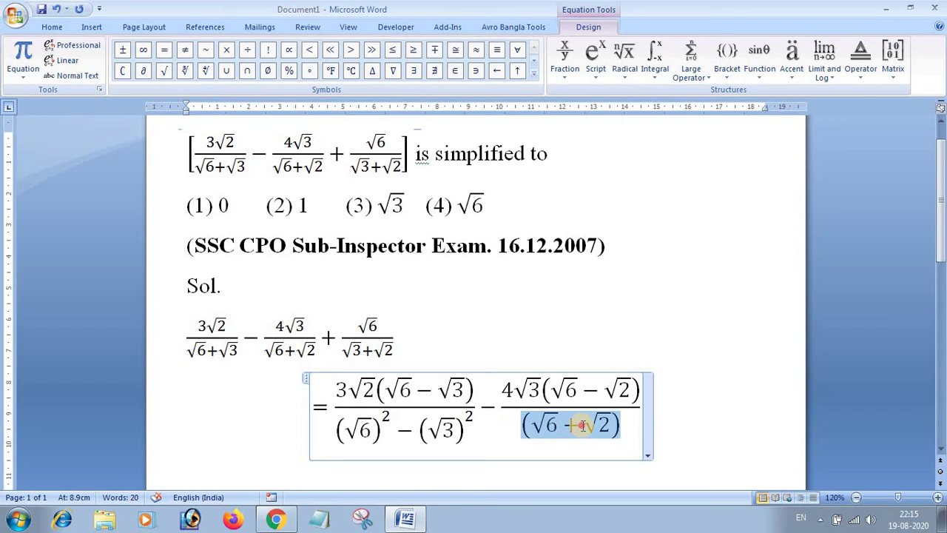
left_click(624, 425)
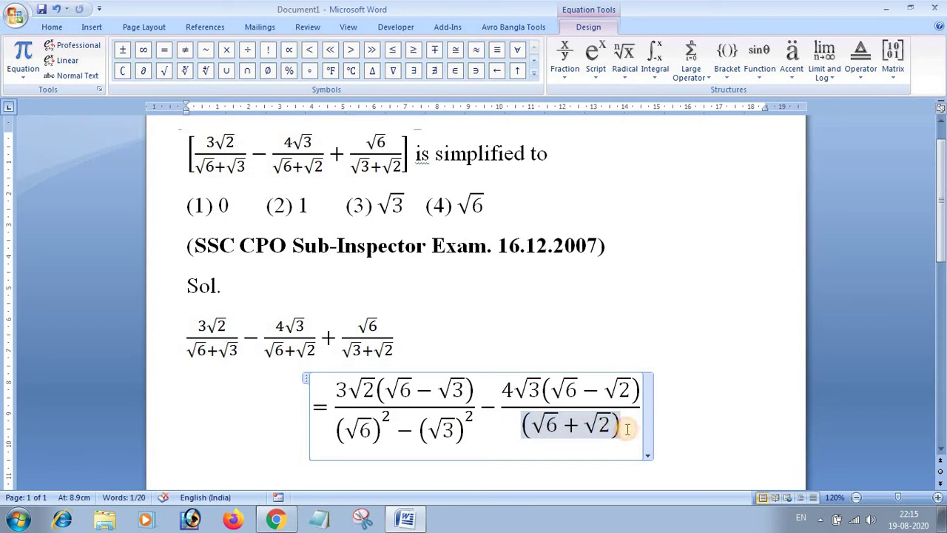
type("(√6+√2)")
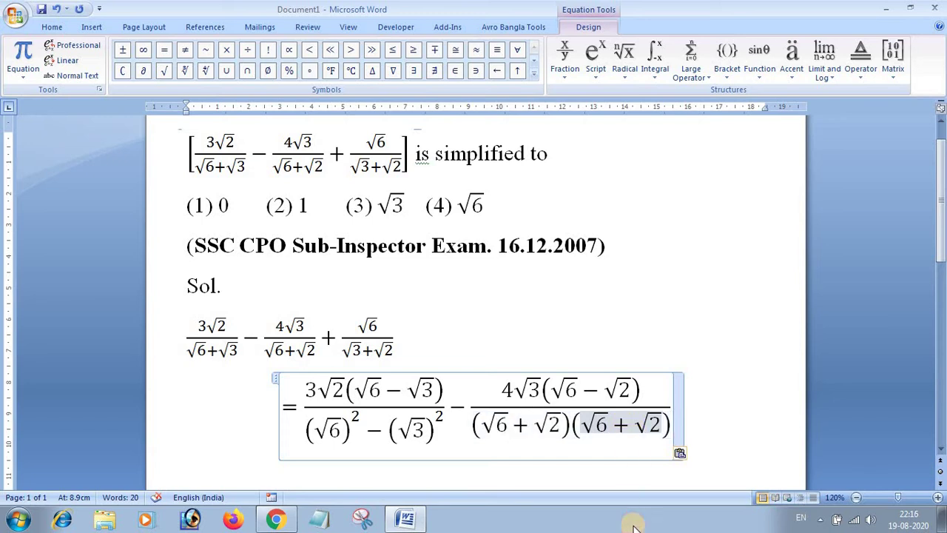
key("BackSpace")
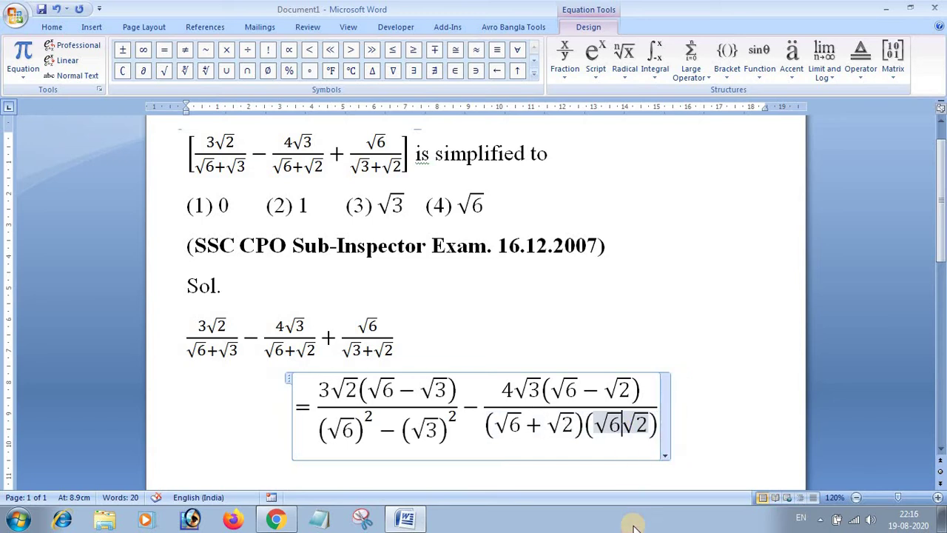
type("-")
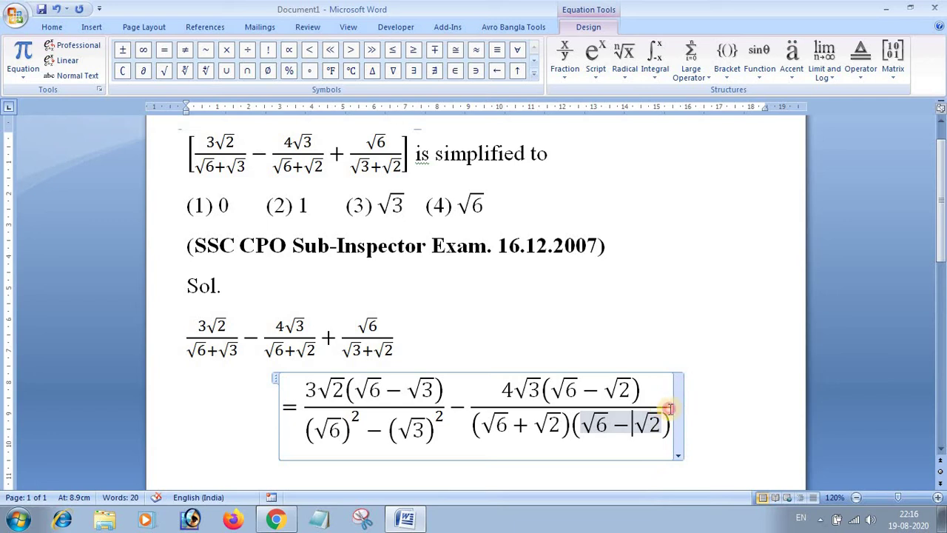
Type a plus sign after the second fraction
left_click(673, 412)
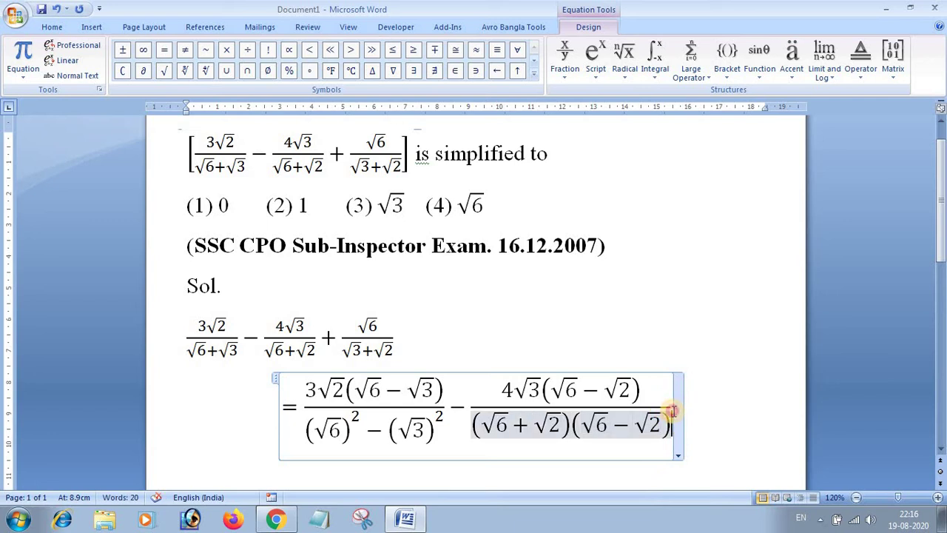
left_click(674, 412)
type("+")
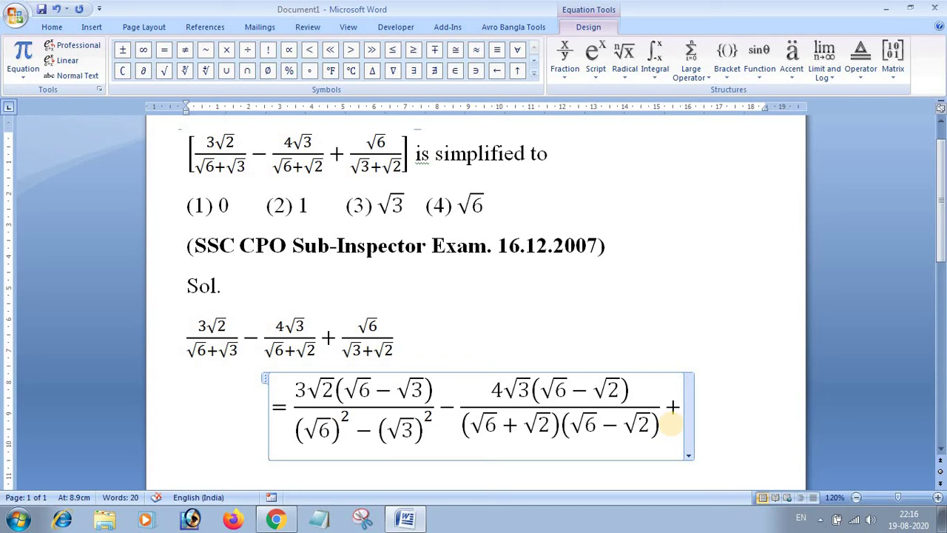
Insert a third stacked fraction after the plus with √6 in its numerator
left_click(565, 58)
left_click(580, 135)
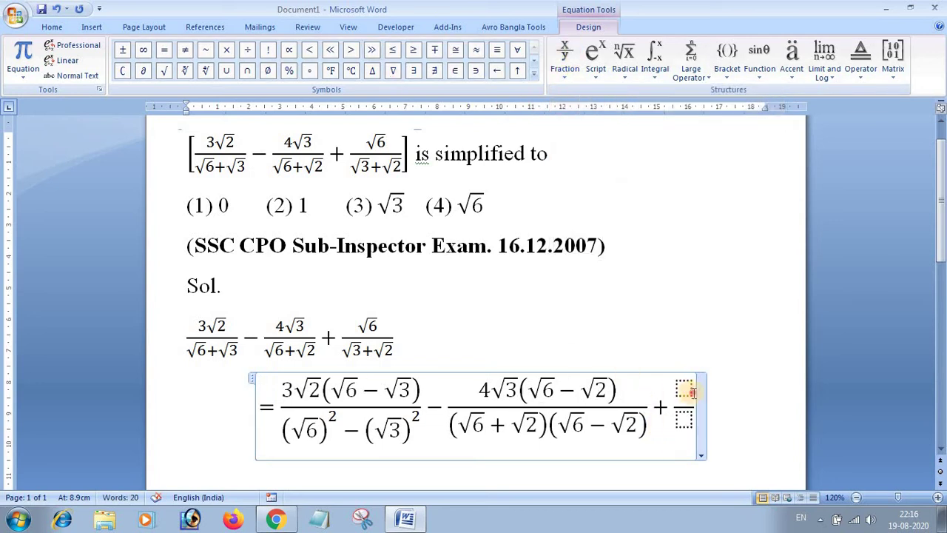
left_click(624, 59)
left_click(640, 131)
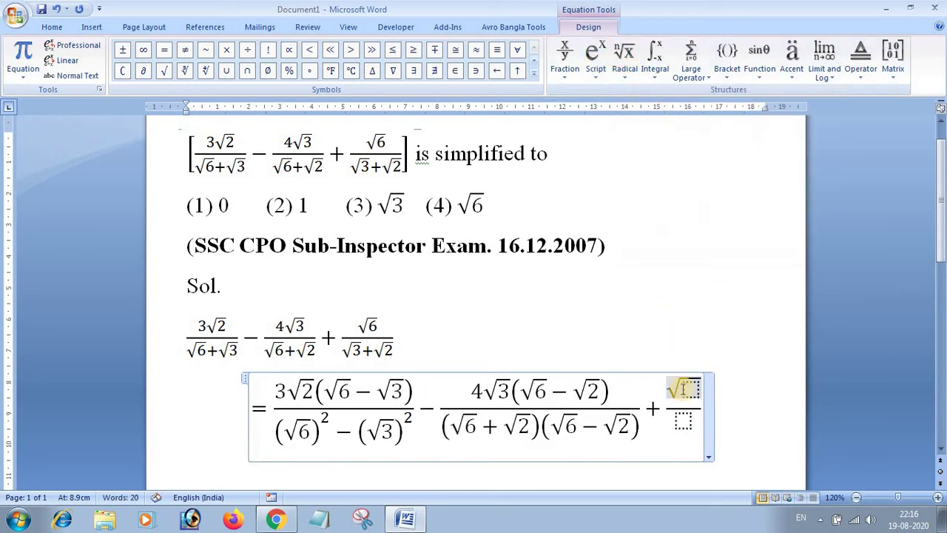
type("6")
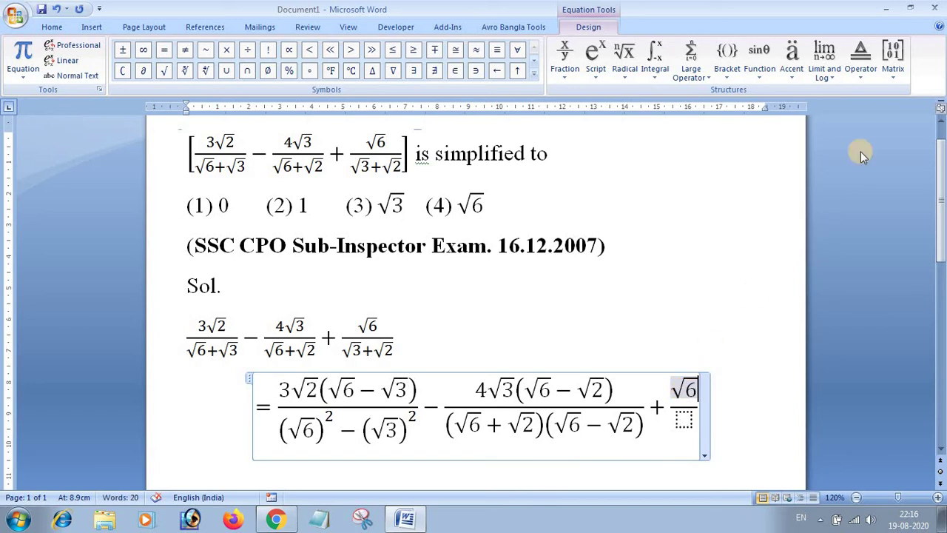
Add (√3 − √2) in parentheses after √6 in the numerator
left_click(727, 60)
left_click(758, 145)
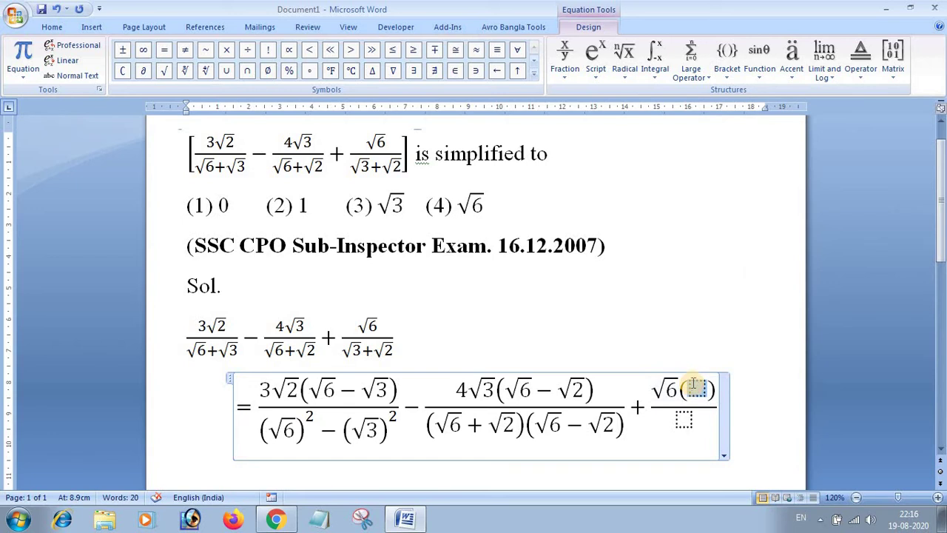
left_click(625, 59)
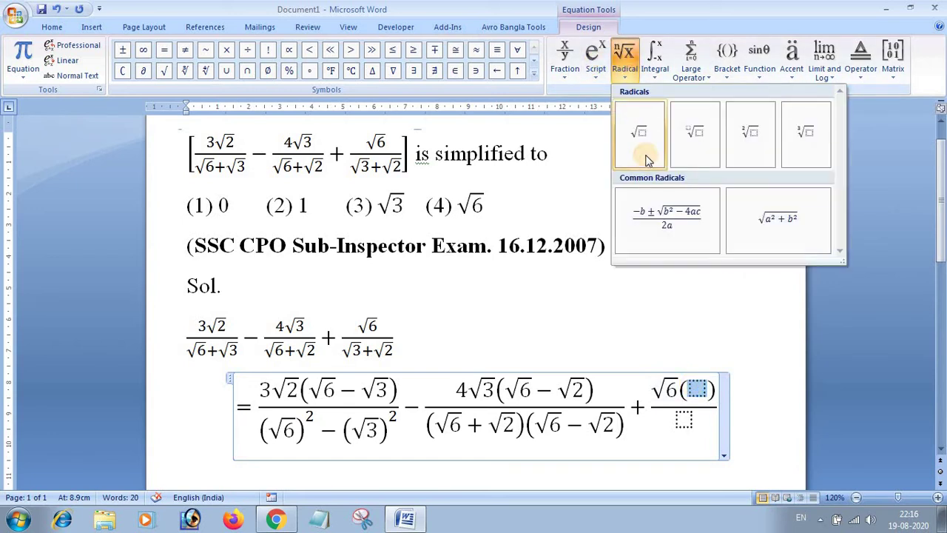
left_click(641, 140)
type("3")
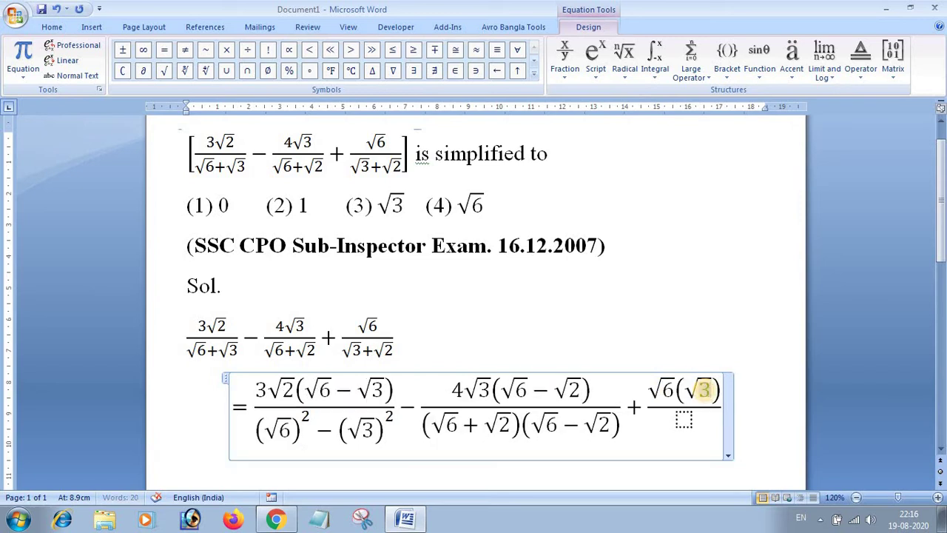
type("-")
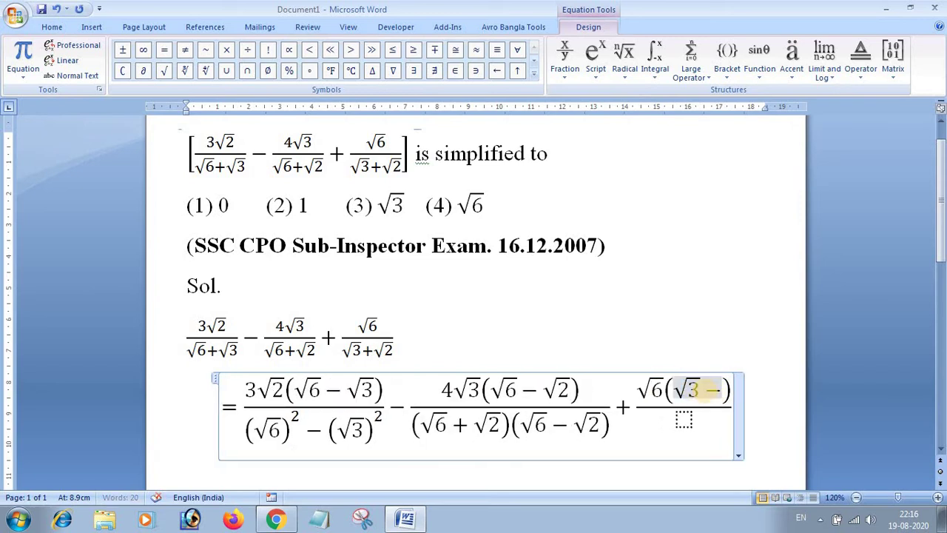
left_click(625, 59)
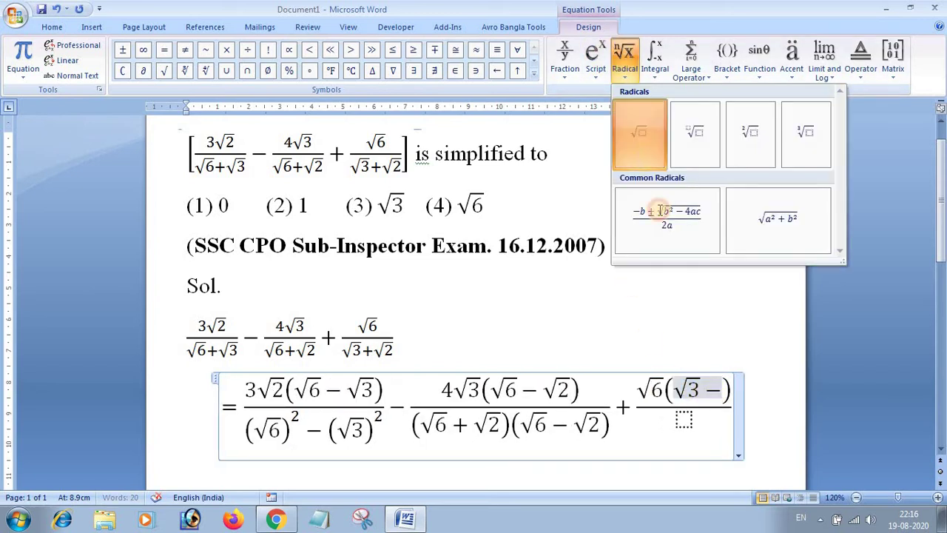
left_click(641, 159)
type("2")
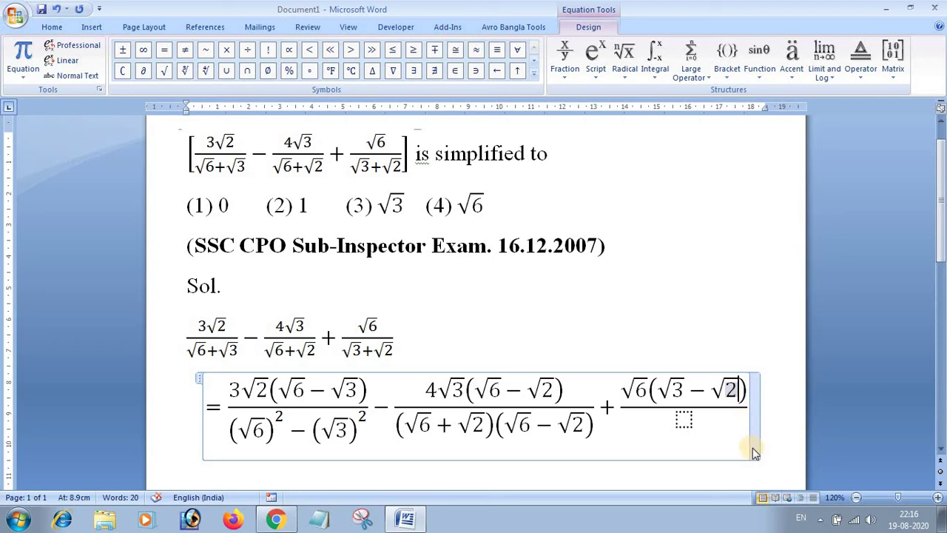
left_click(683, 422)
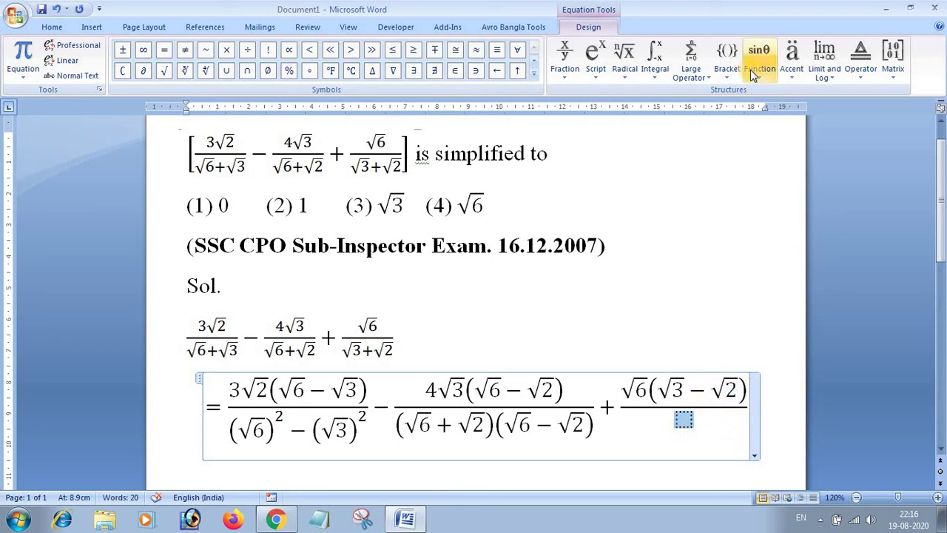
Fill the third denominator with parentheses containing √3 + √2
left_click(723, 75)
left_click(741, 153)
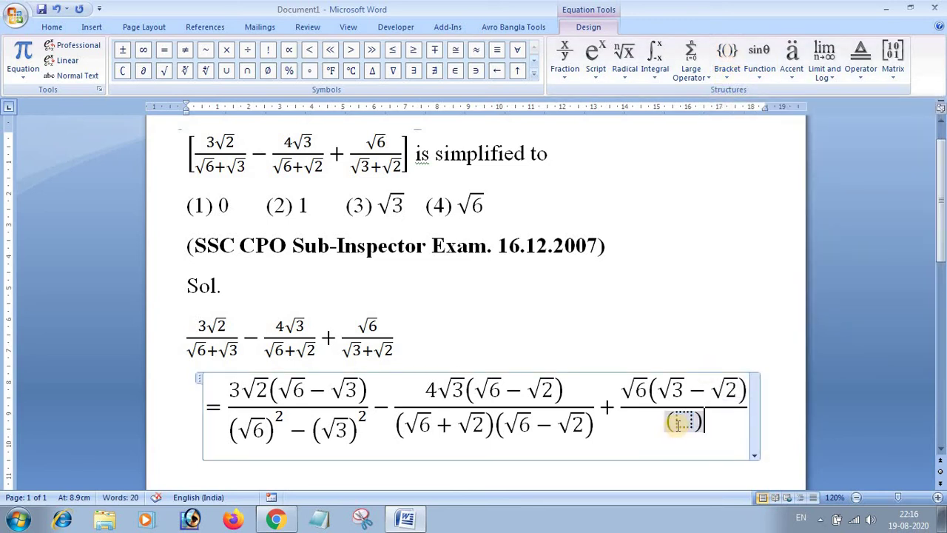
left_click(625, 71)
left_click(640, 133)
type("3")
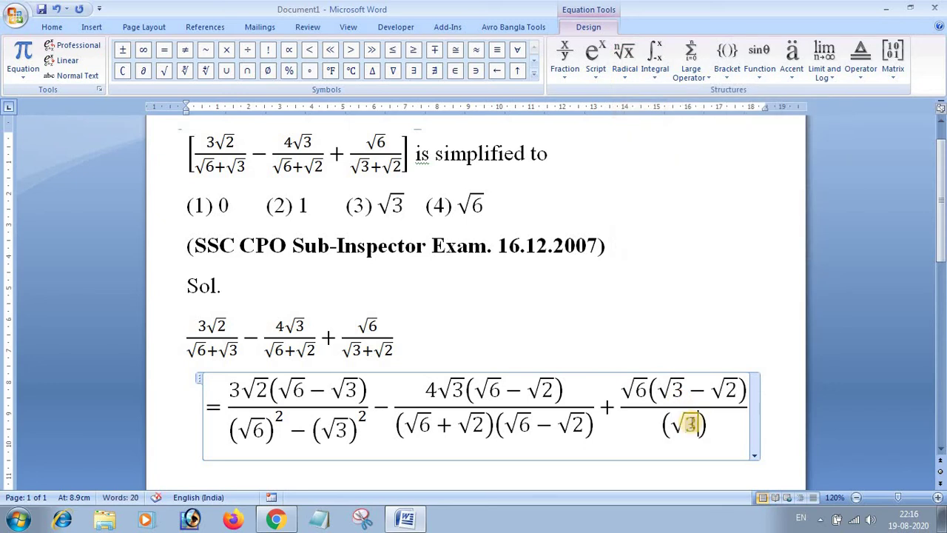
type("+")
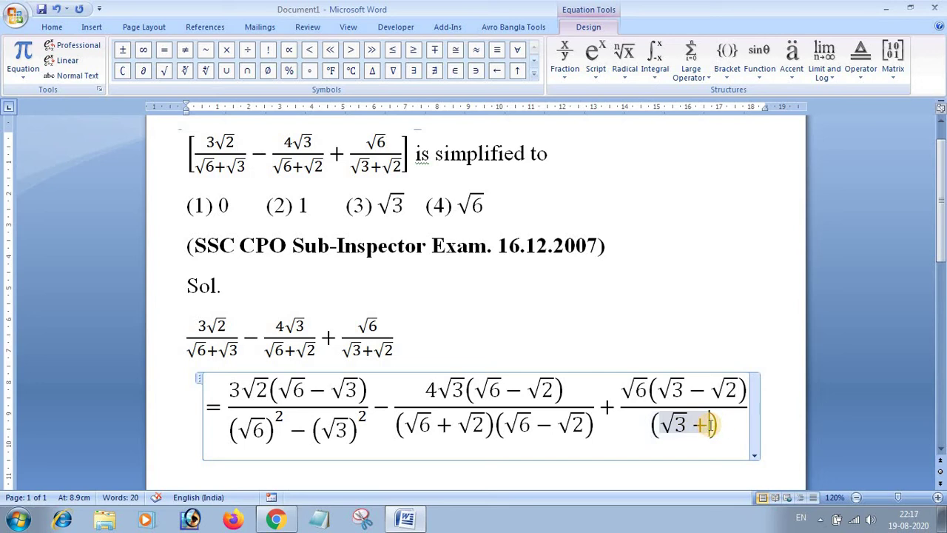
left_click(625, 59)
left_click(639, 133)
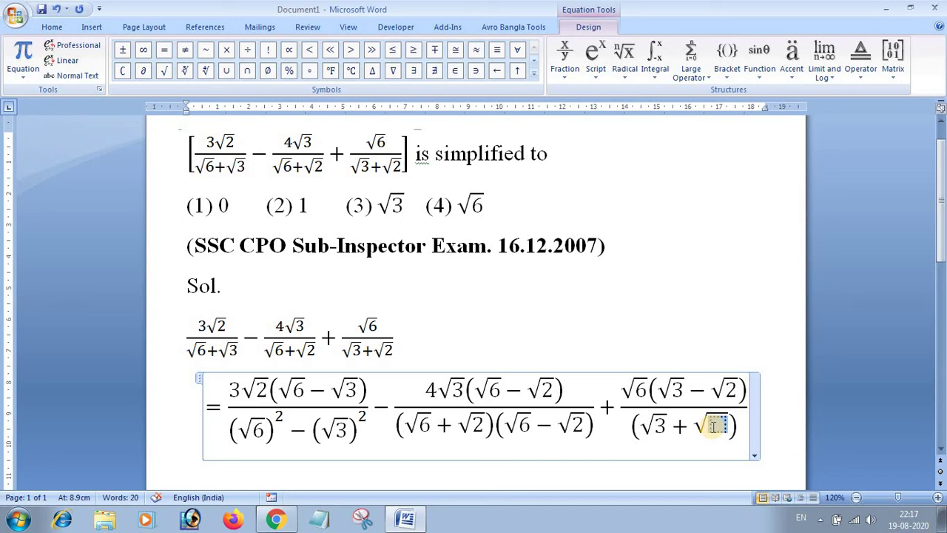
type("2")
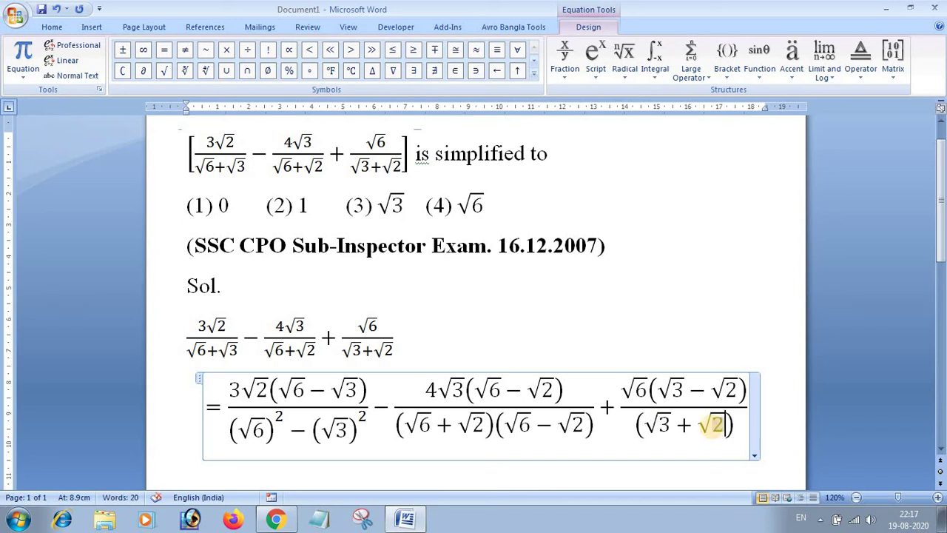
Select the whole rationalised equation and shrink its font size to 16
left_click_drag(222, 387, 789, 420)
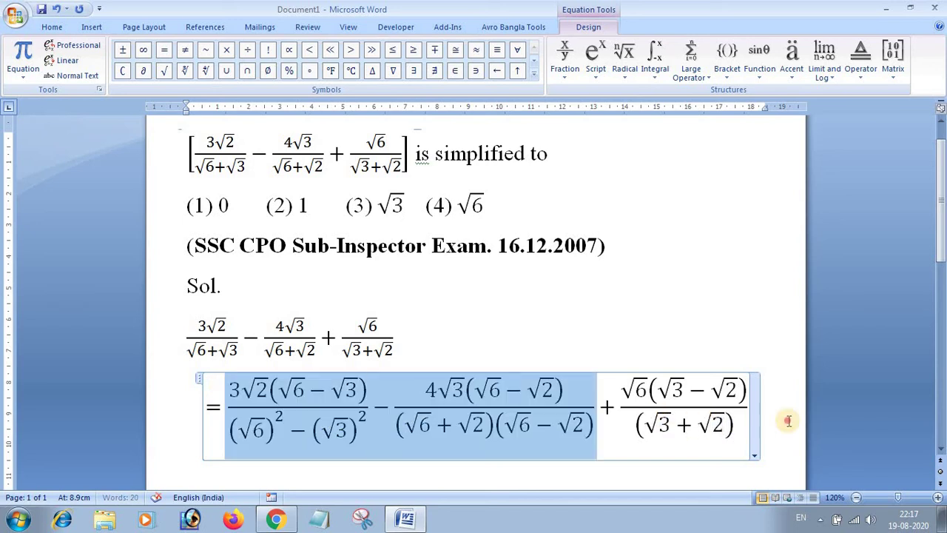
left_click(243, 390)
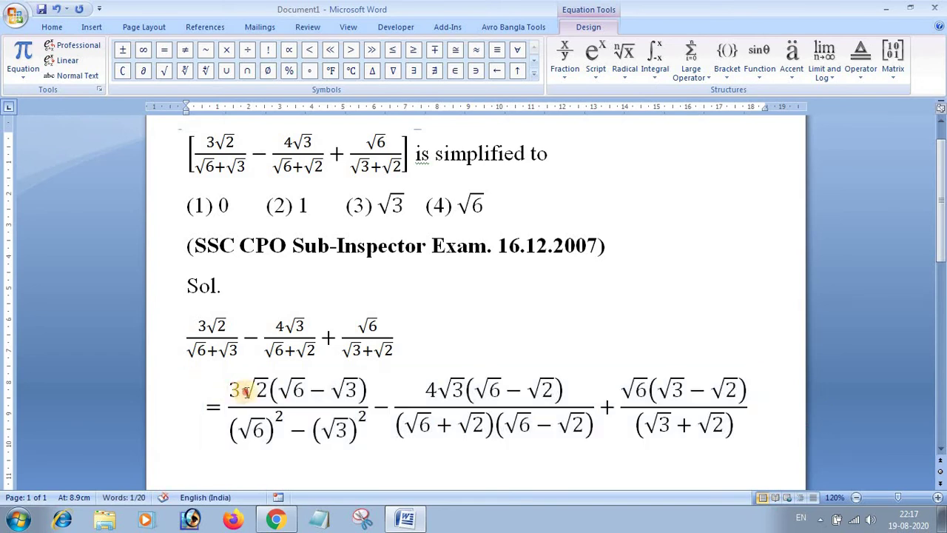
left_click_drag(243, 390, 801, 408)
left_click(51, 28)
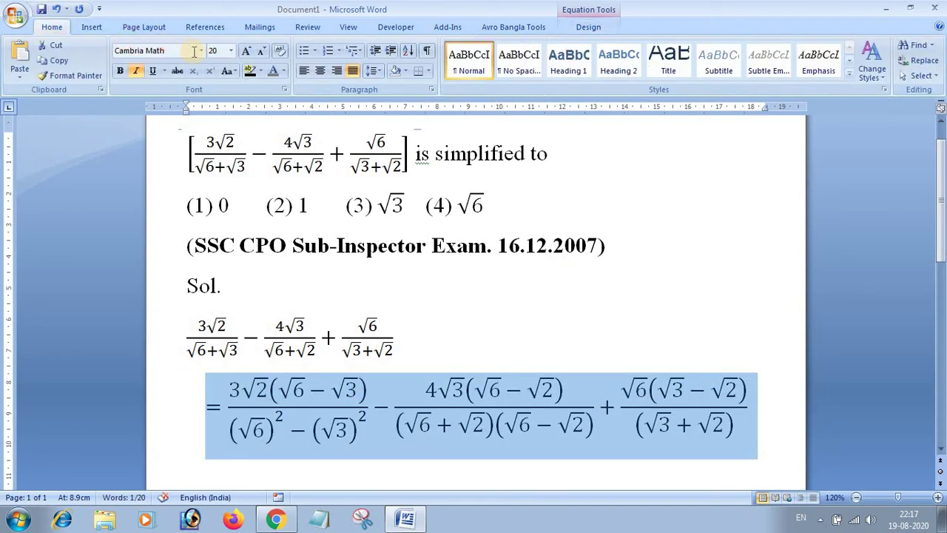
left_click(263, 53)
left_click(263, 53)
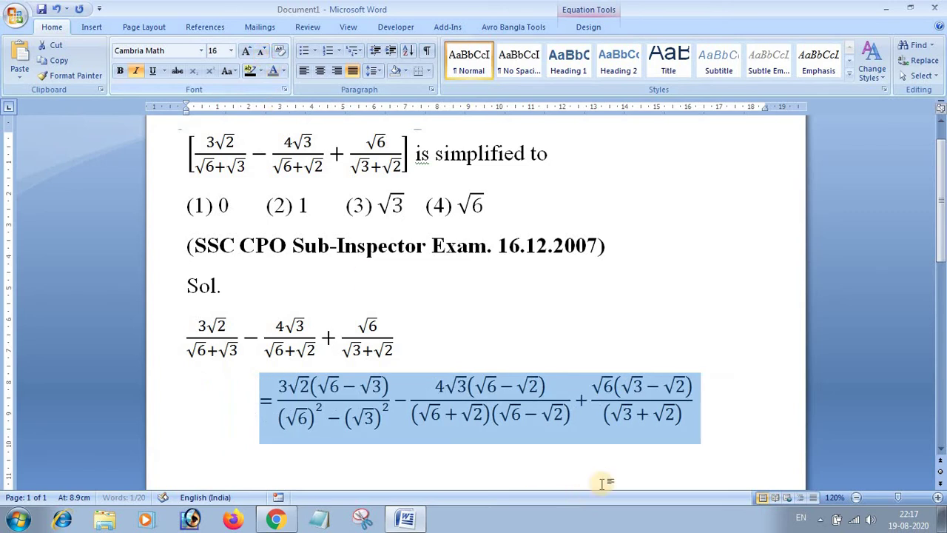
Add empty parentheses after (√3 + √2) in the third denominator
left_click(679, 416)
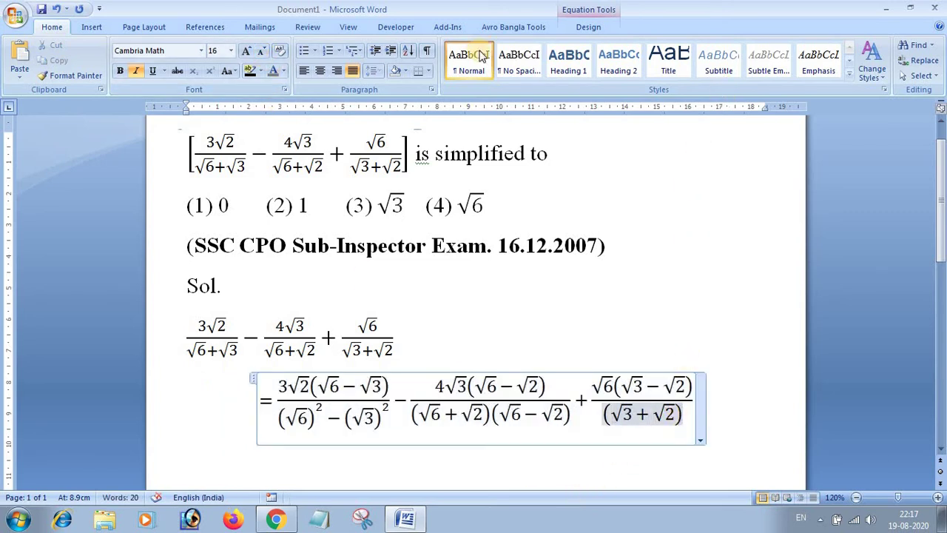
left_click(588, 27)
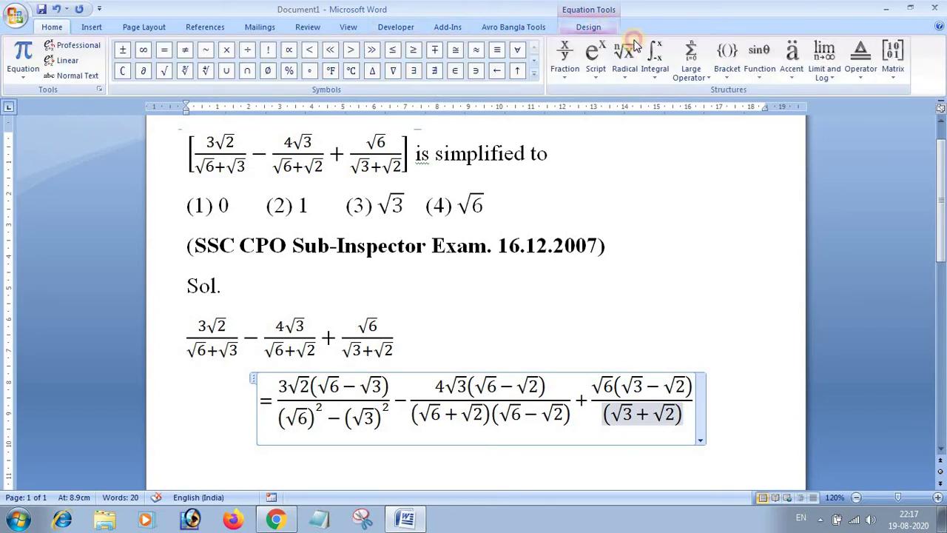
left_click(727, 53)
left_click(737, 133)
left_click(681, 416)
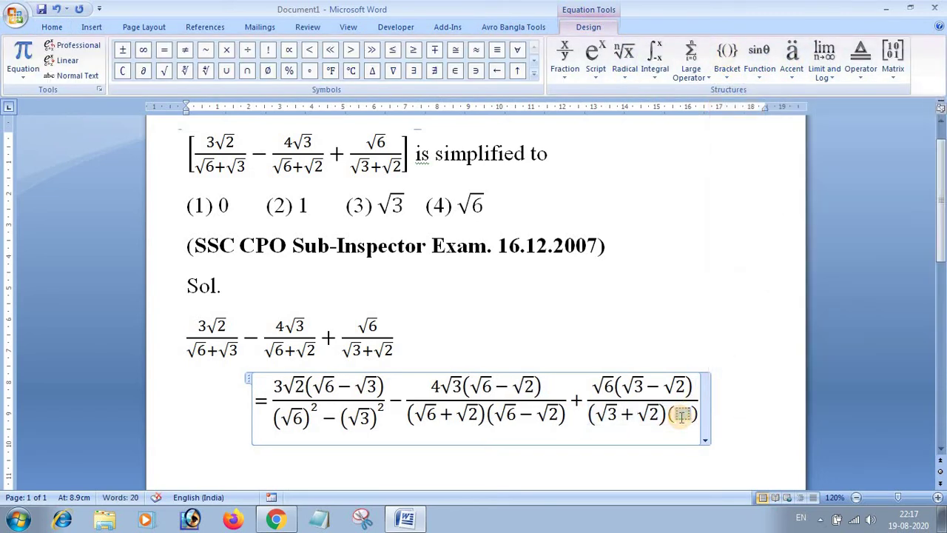
Fill the new parentheses with √3 − √2, then start a new line below the equation
left_click(624, 55)
left_click(633, 140)
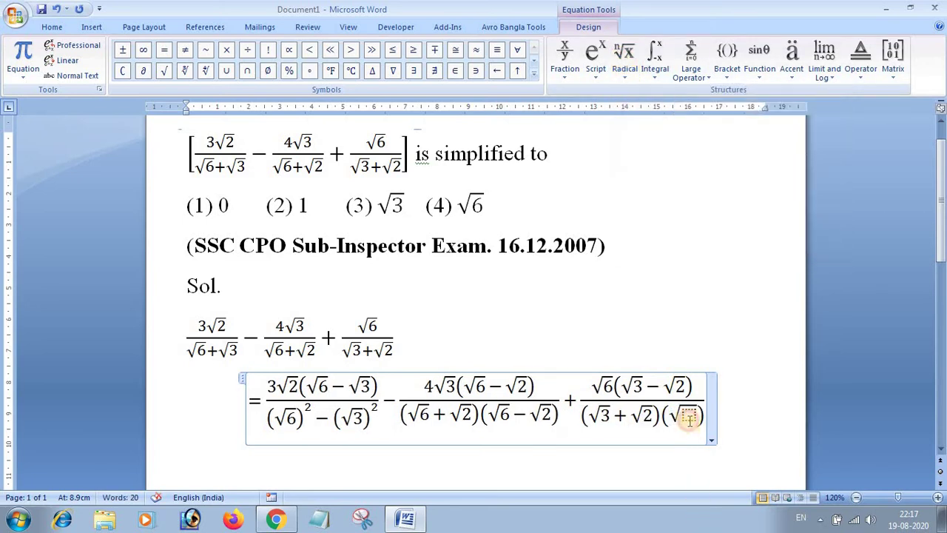
left_click(689, 418)
type("3")
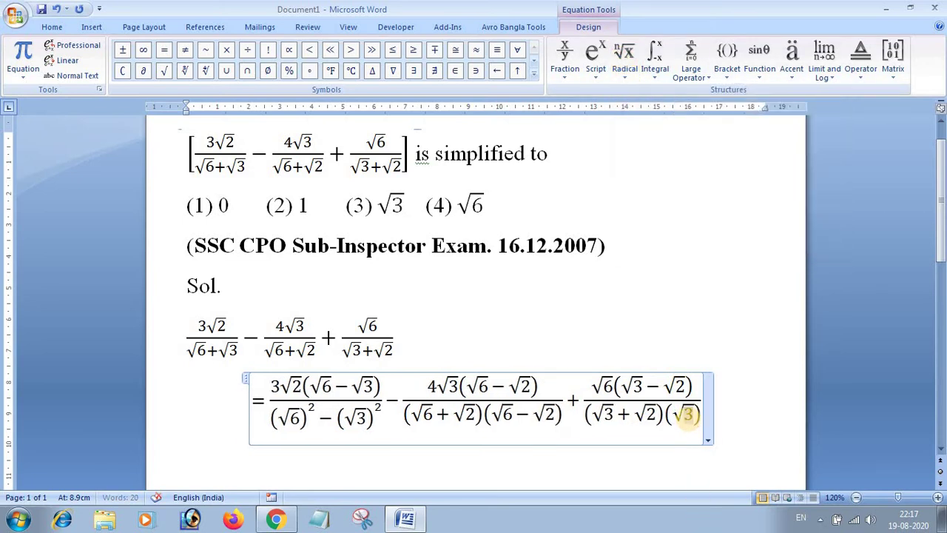
key("Right")
type("-")
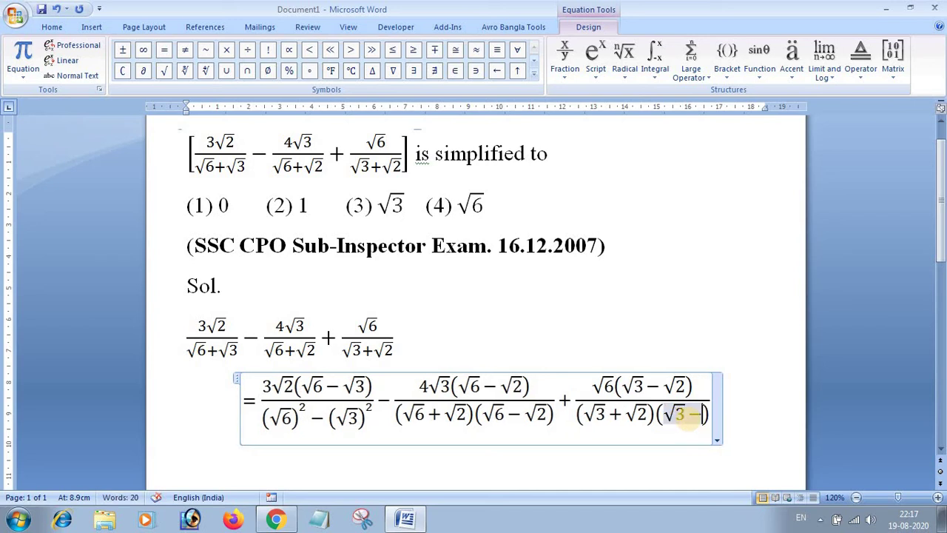
left_click(625, 50)
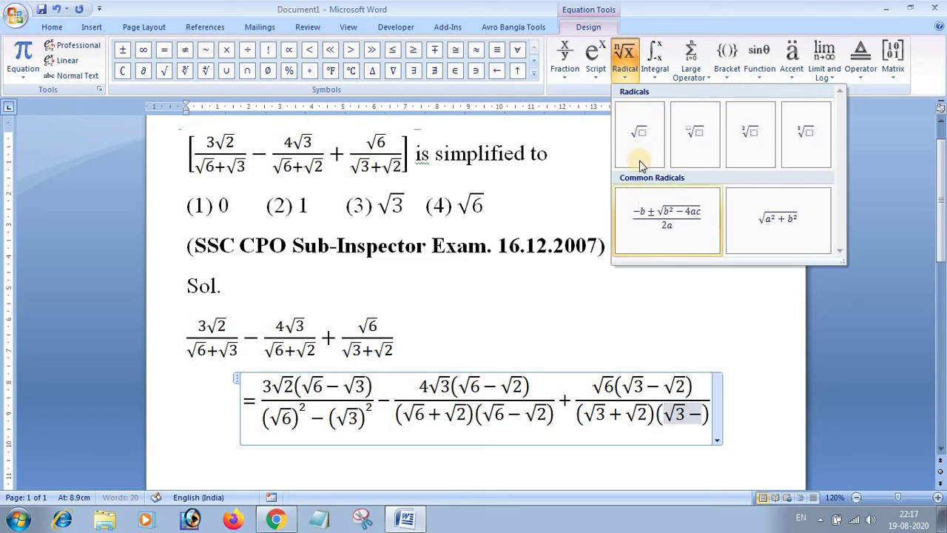
key("Return")
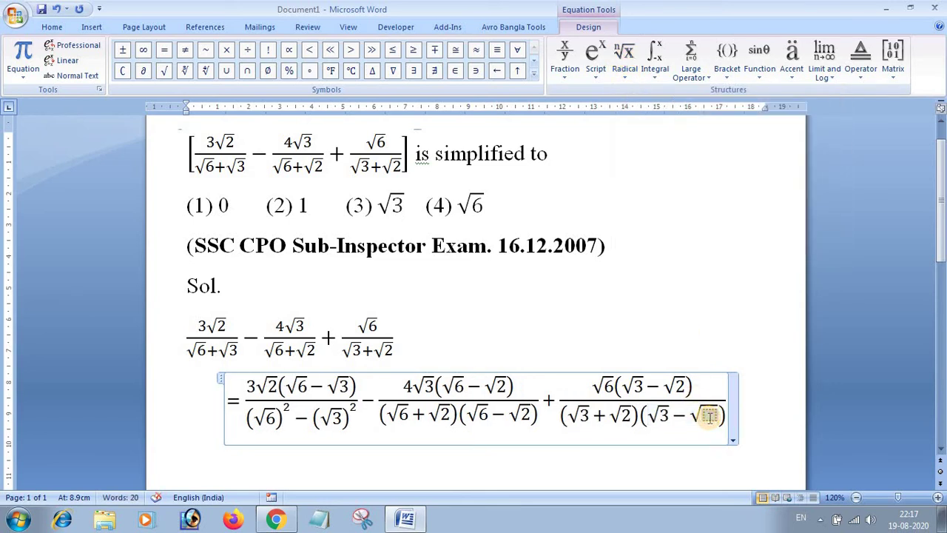
type("2")
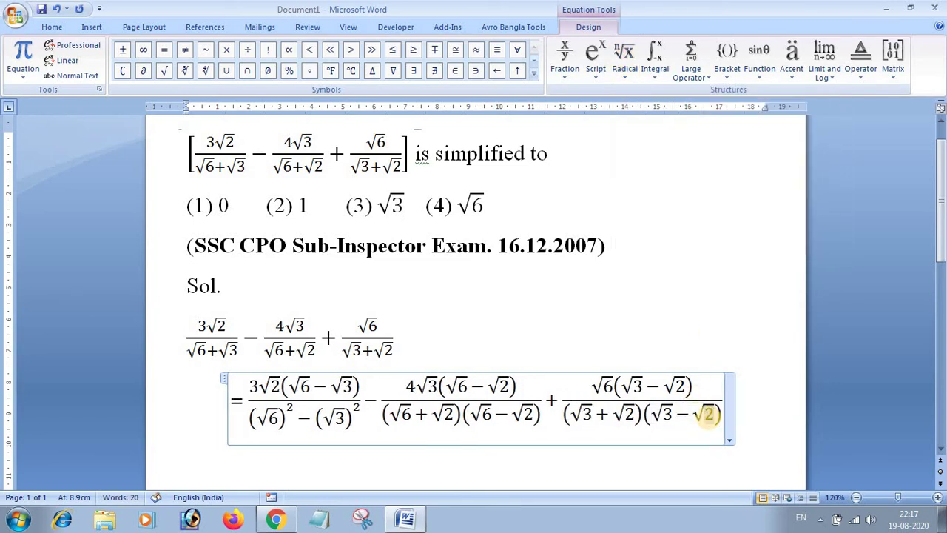
left_click(745, 407)
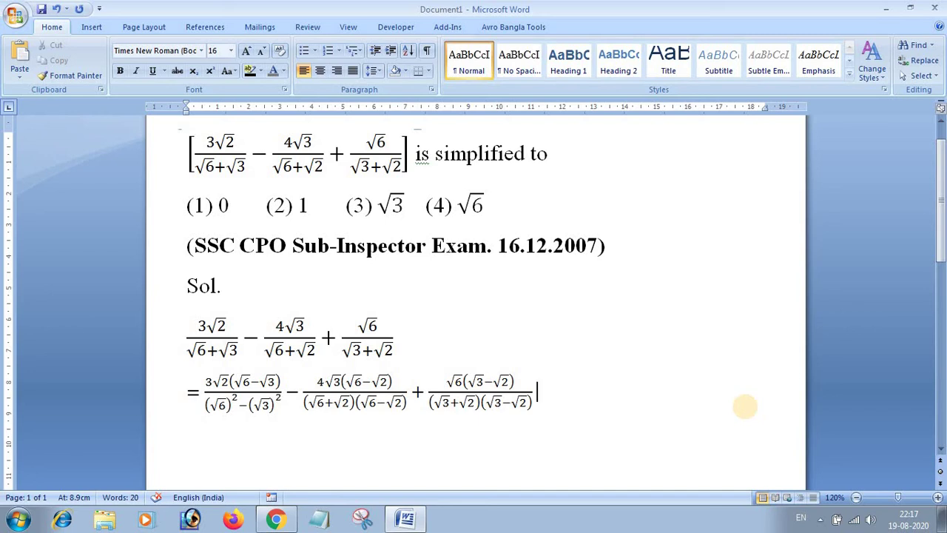
key("Return")
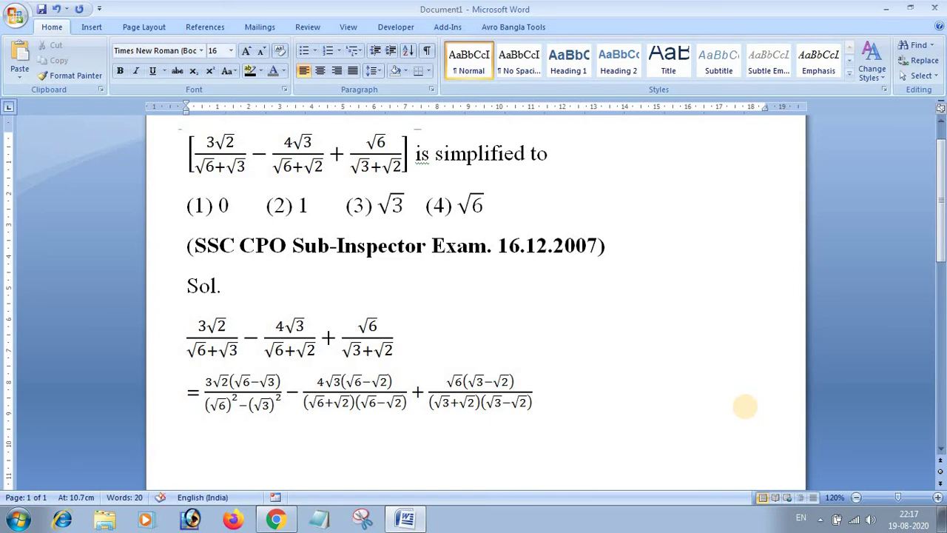
Insert a new equation beginning with an equals sign and a stacked fraction
left_click(92, 28)
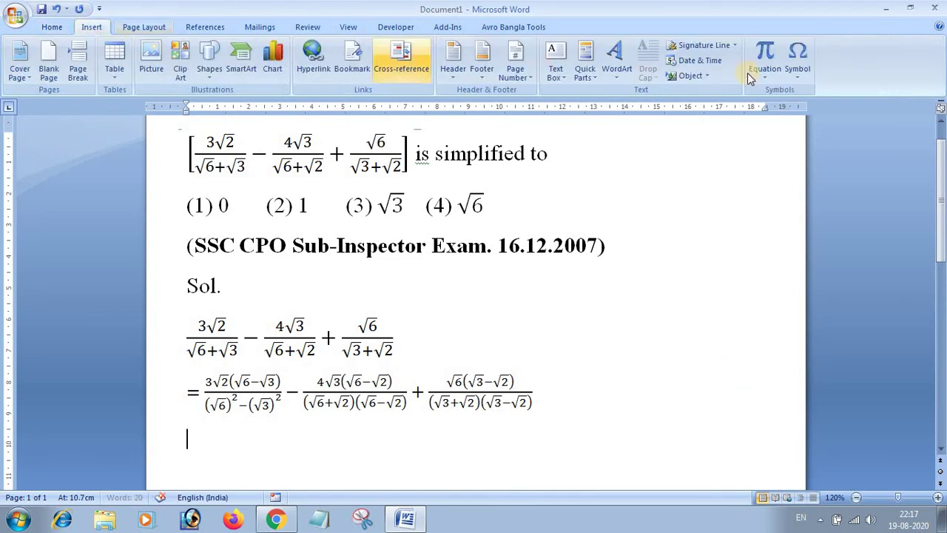
left_click(765, 56)
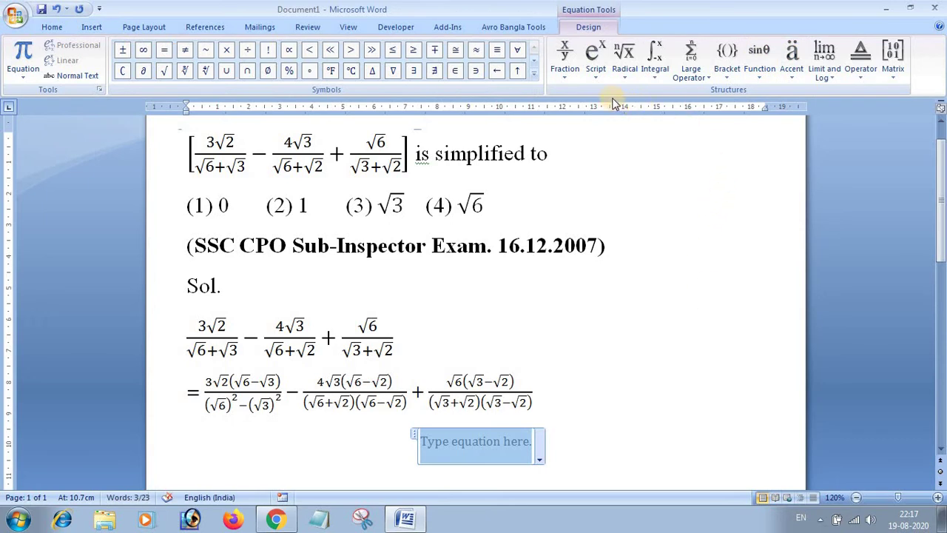
left_click(164, 49)
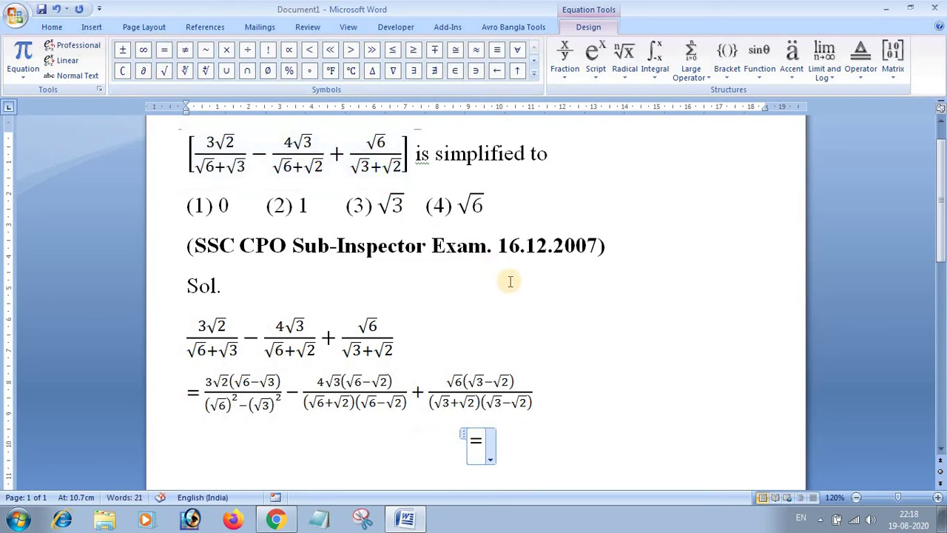
left_click(566, 63)
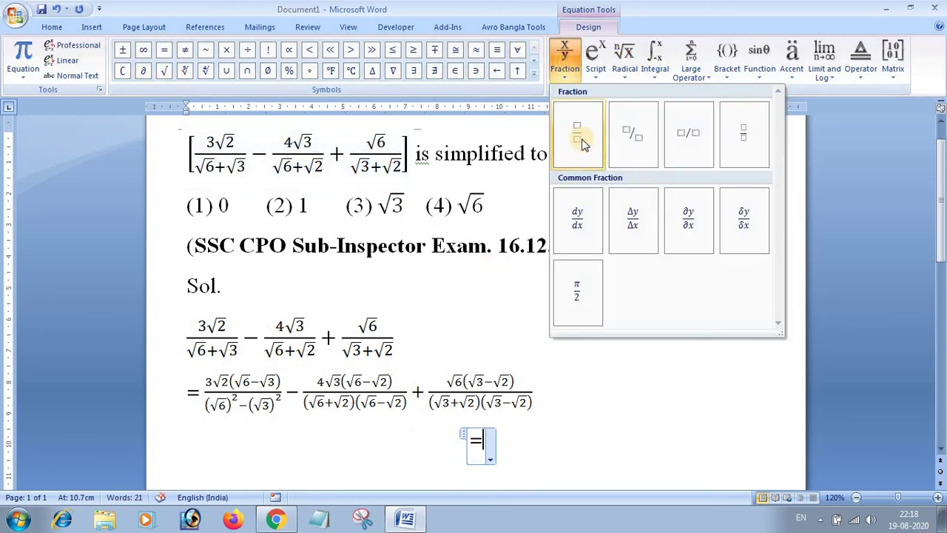
left_click(579, 136)
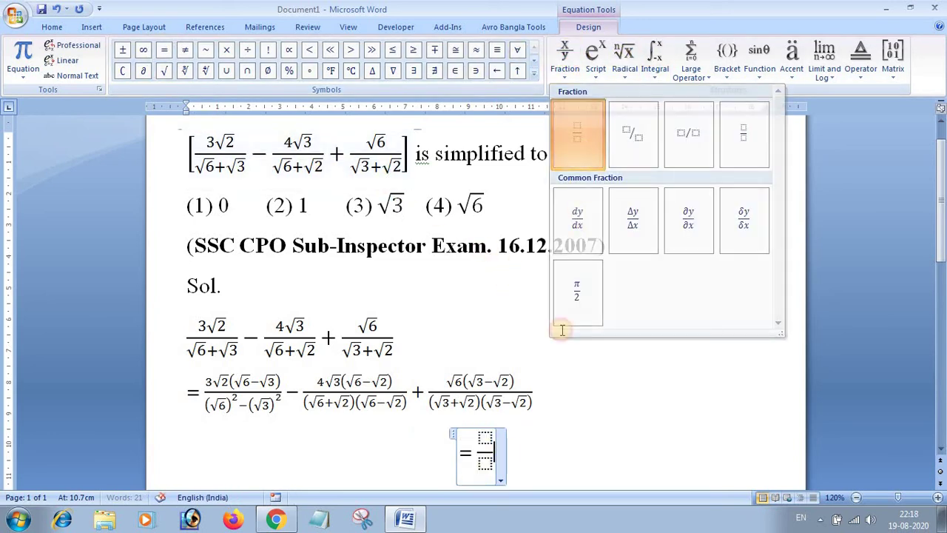
Enter 3√2 in the fraction's numerator
left_click(486, 437)
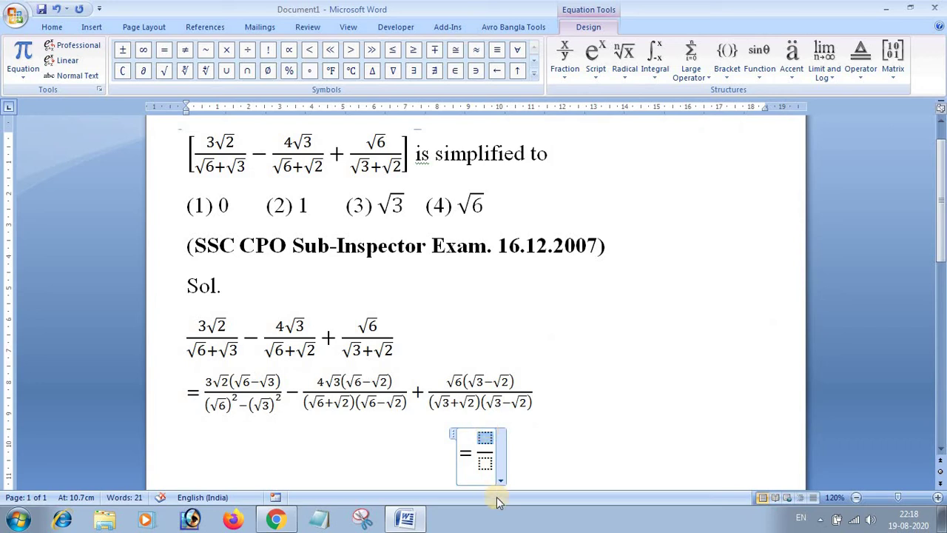
type("3")
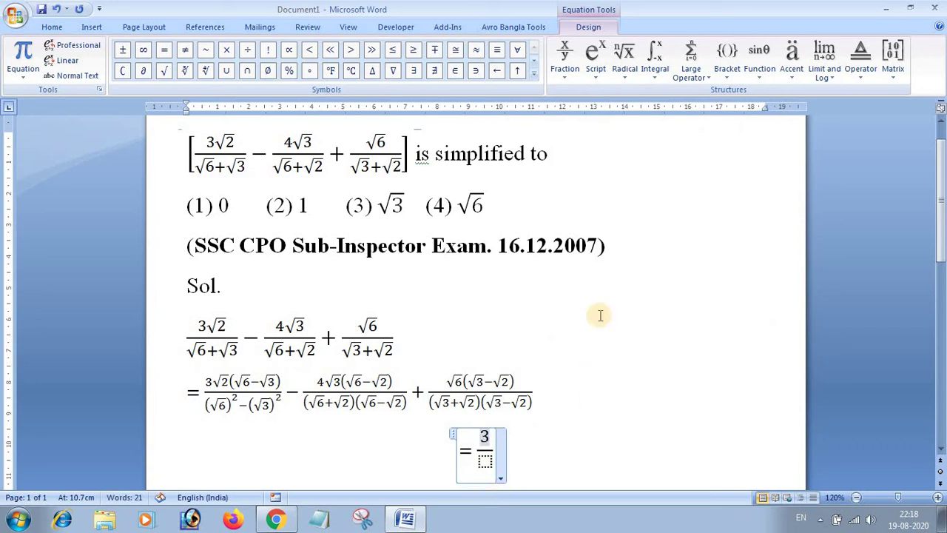
left_click(624, 55)
left_click(642, 140)
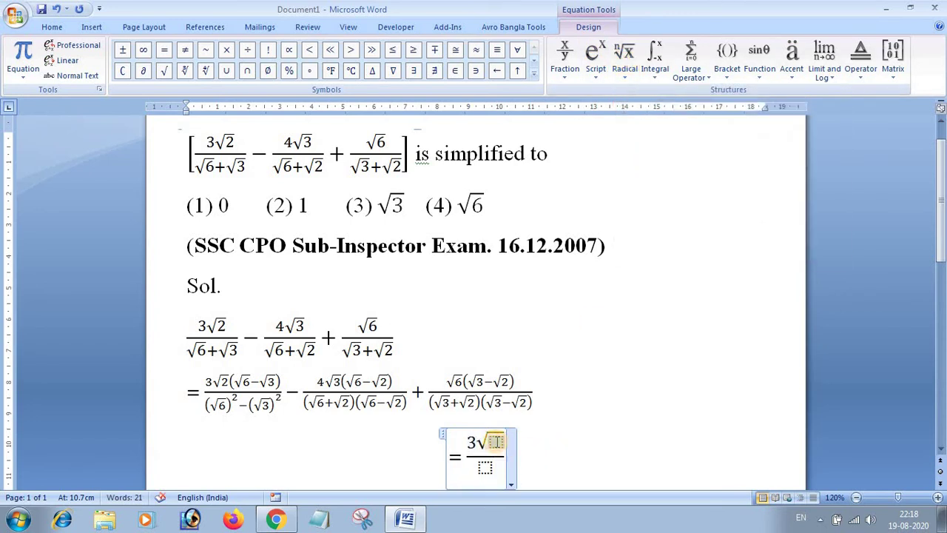
type("2")
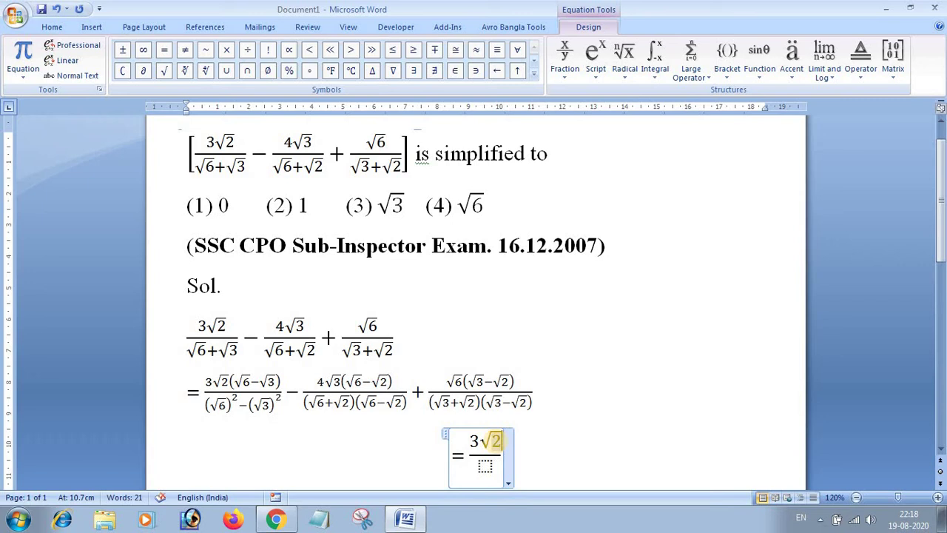
key("Right")
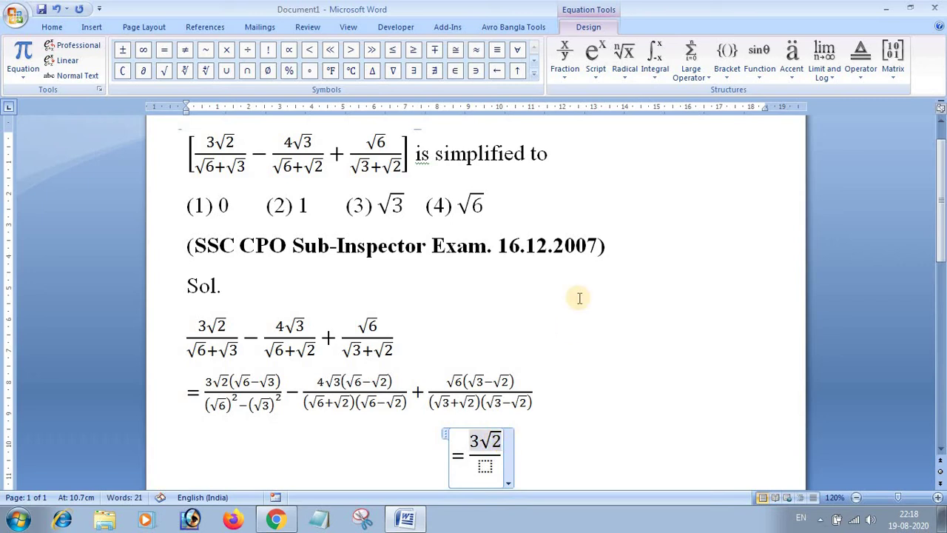
Complete the first numerator as 3√2(√6 − √3) with parentheses and two square roots
left_click(727, 59)
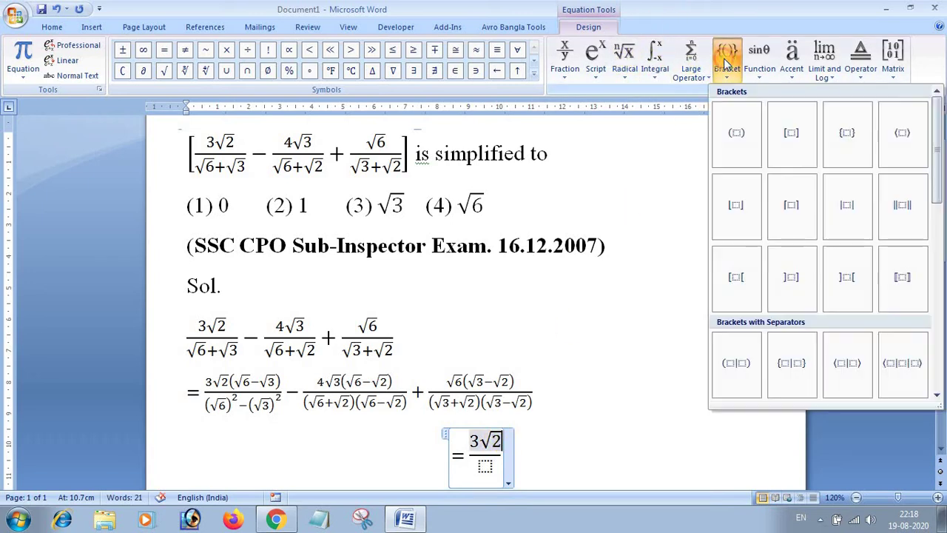
left_click(736, 137)
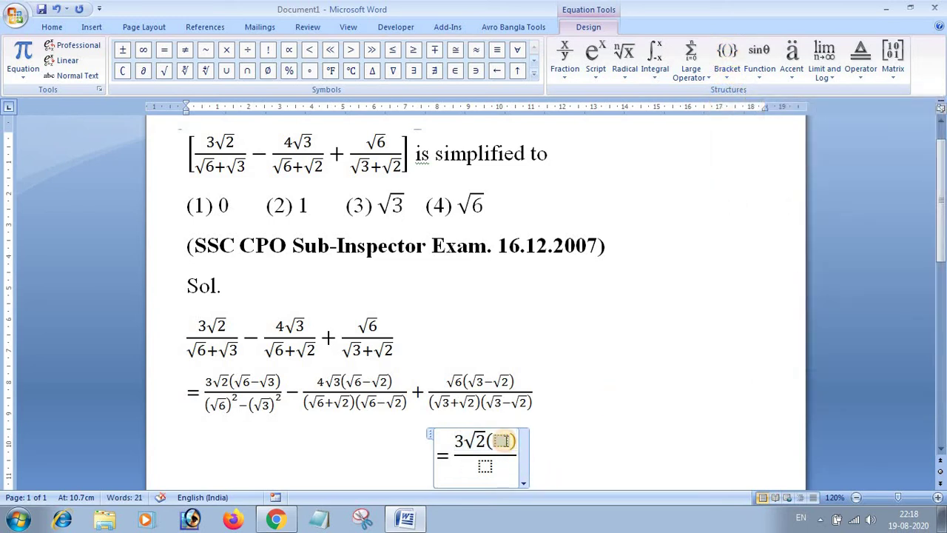
left_click(623, 58)
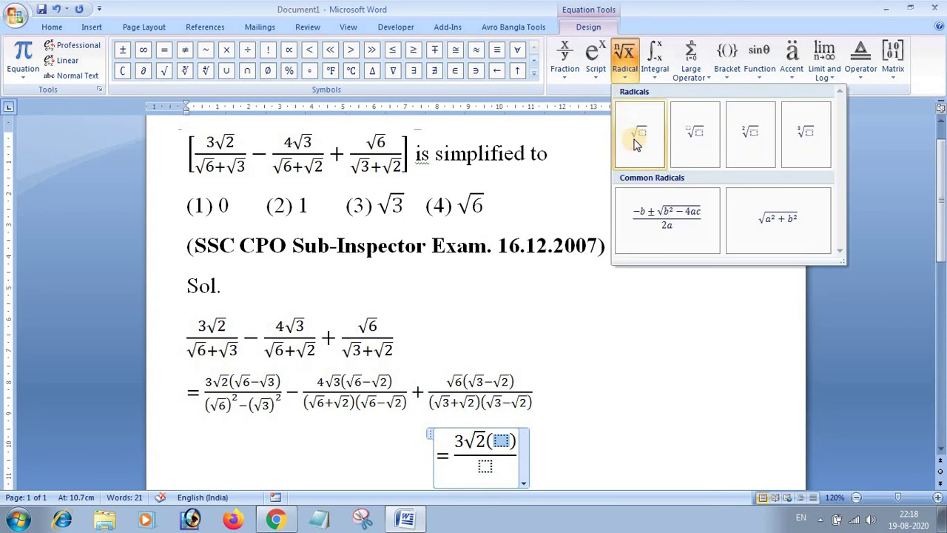
left_click(636, 143)
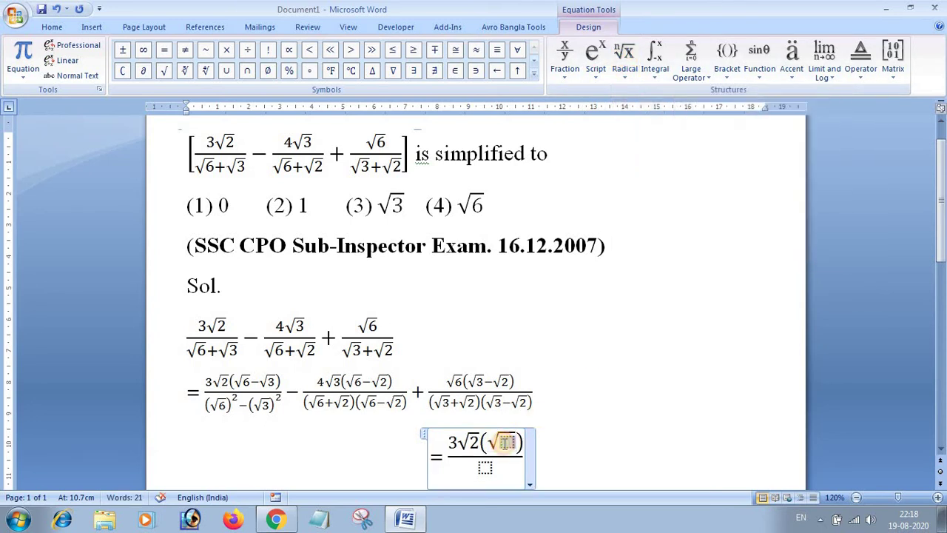
type("6")
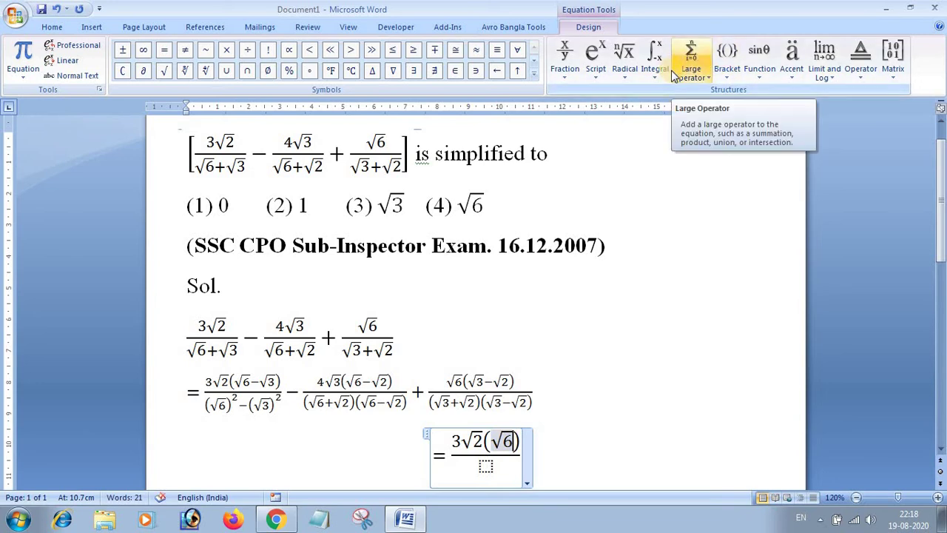
type("-")
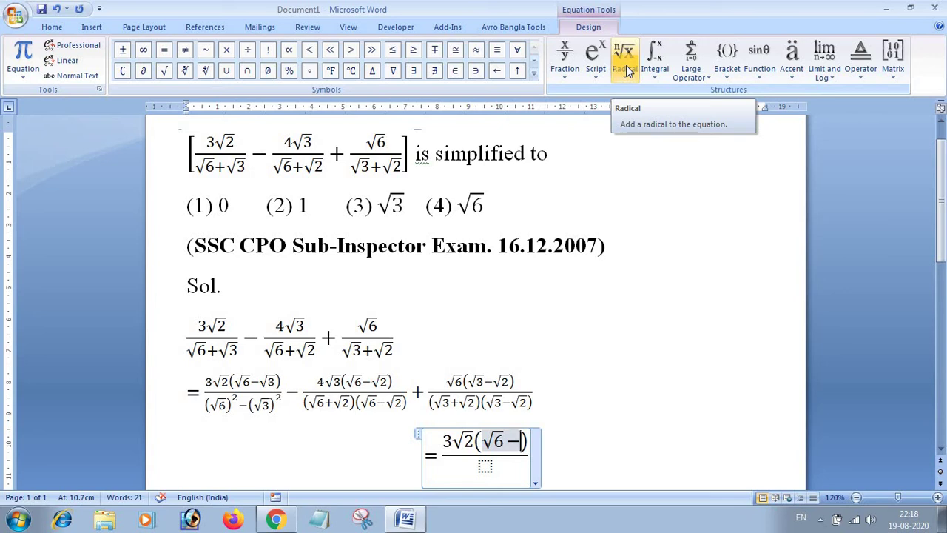
left_click(626, 59)
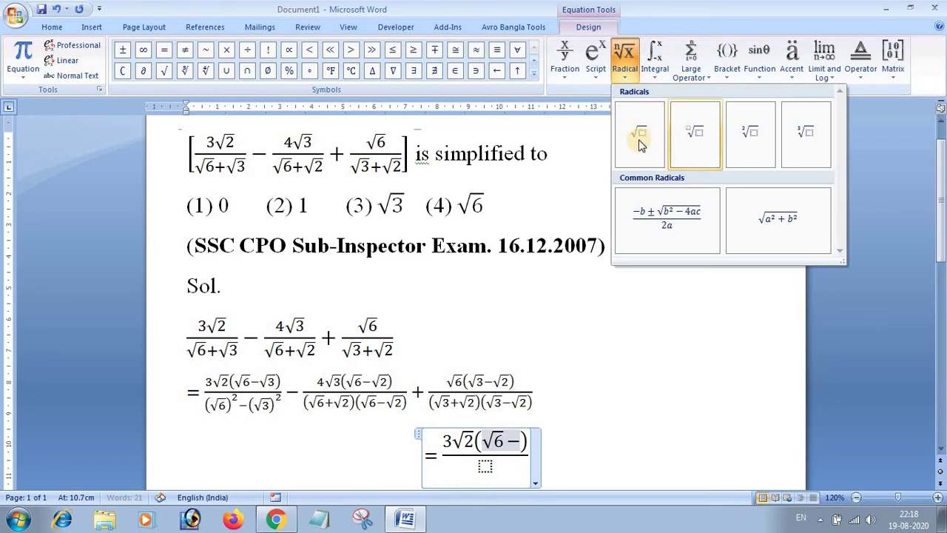
left_click(640, 140)
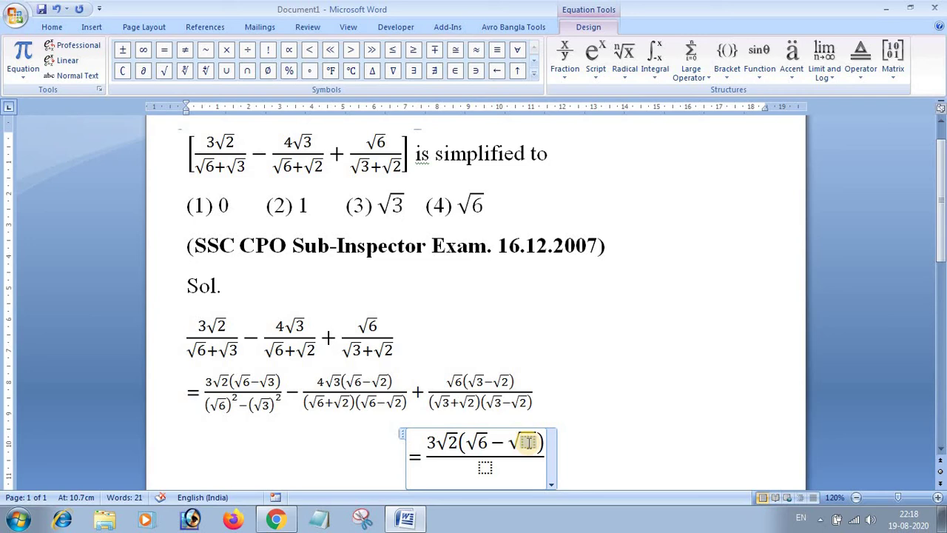
type("3")
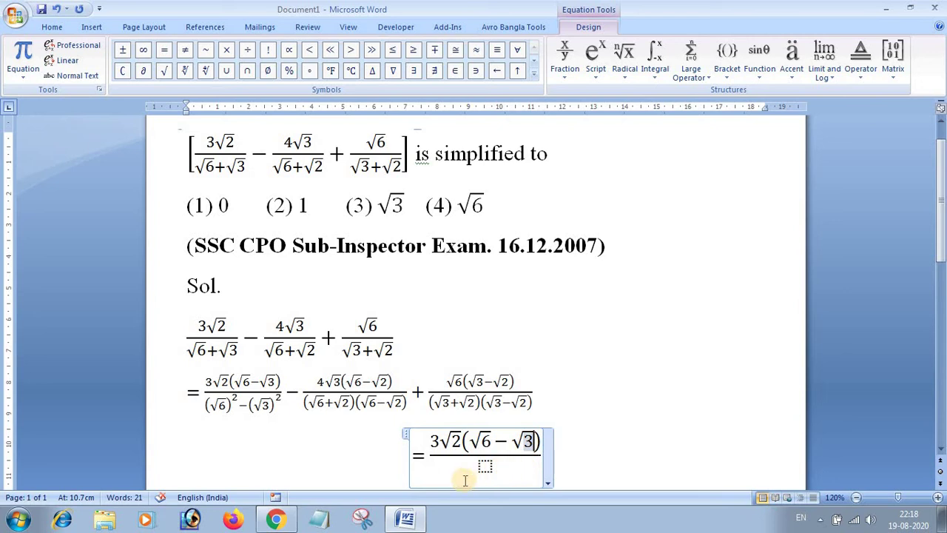
Enter 3 as the first fraction's denominator and place the cursor after the fraction
left_click(485, 466)
type("3")
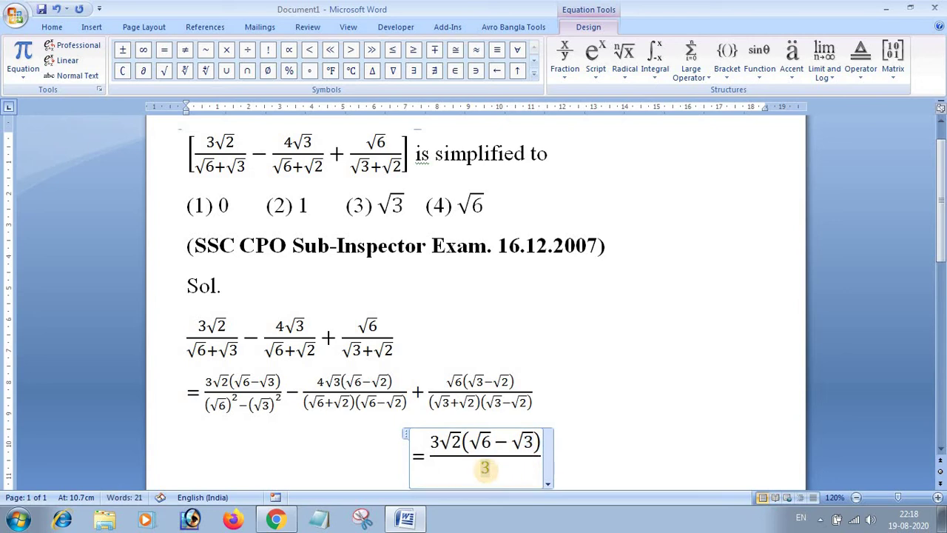
key("Right")
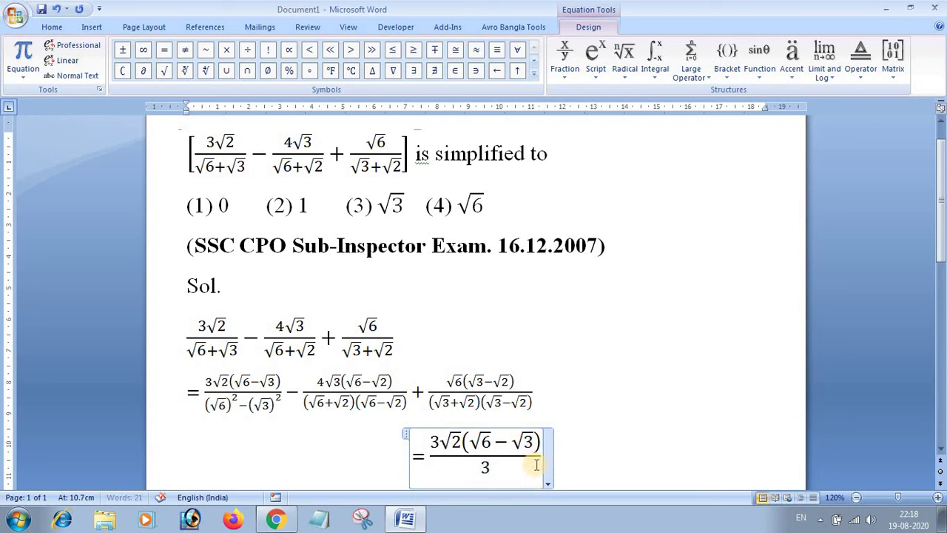
left_click(537, 464)
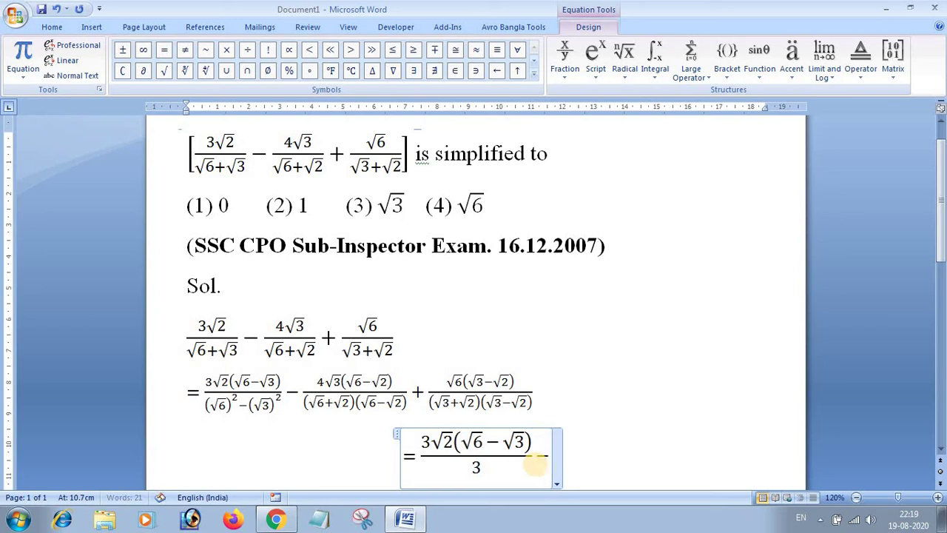
Type a minus and insert a second stacked fraction, undoing an accidental nested fraction
type("-")
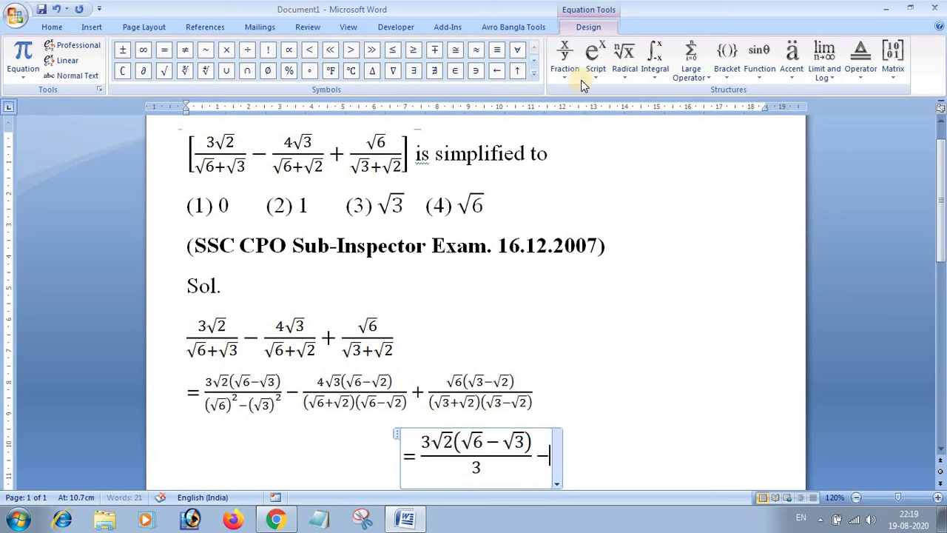
left_click(566, 63)
left_click(578, 133)
left_click(552, 443)
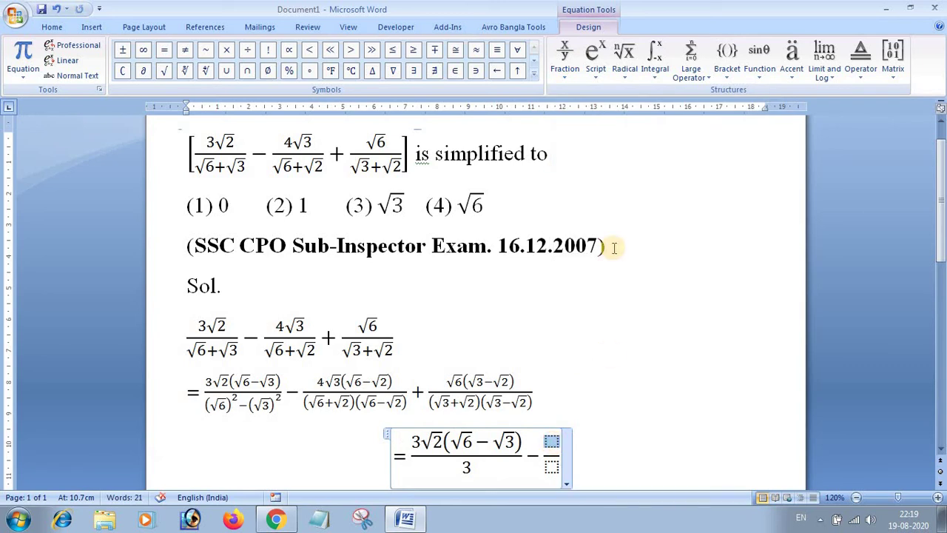
left_click(596, 61)
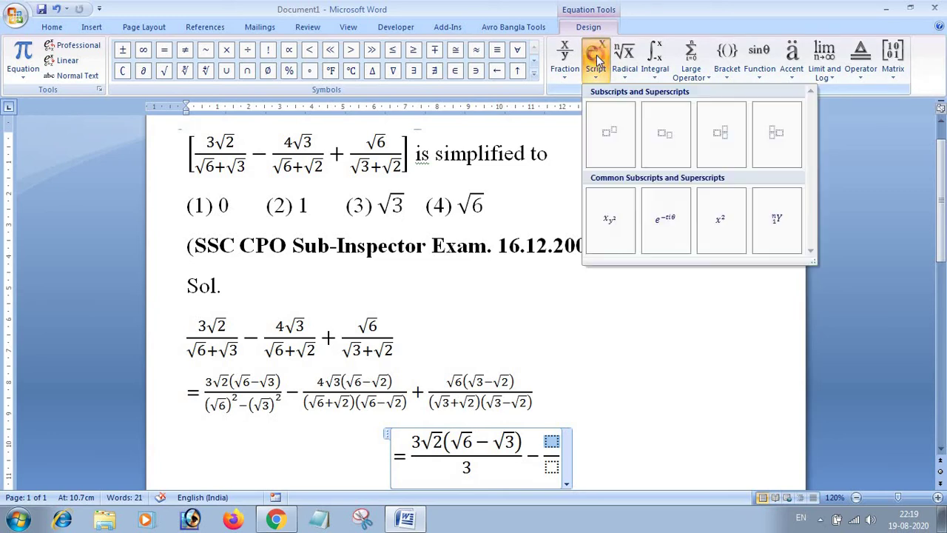
left_click(567, 58)
left_click(577, 134)
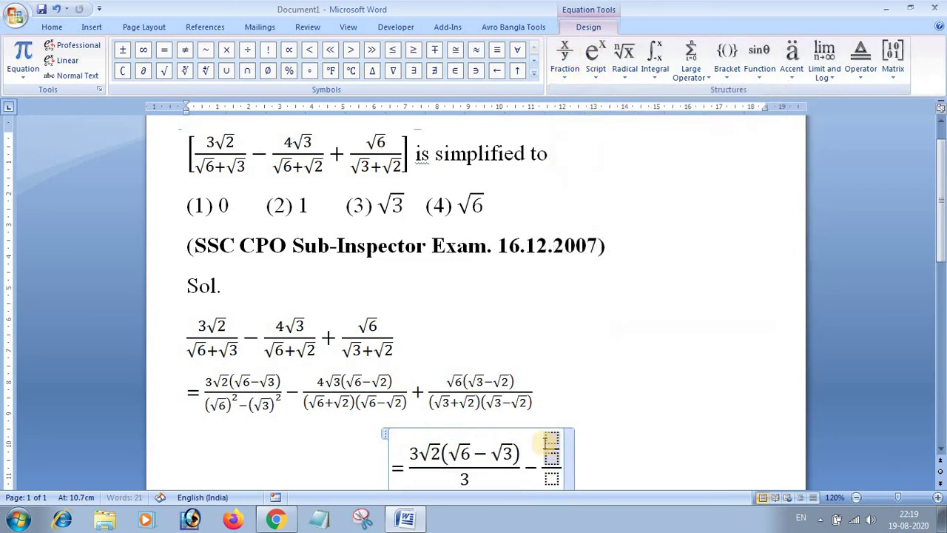
key("ctrl+z")
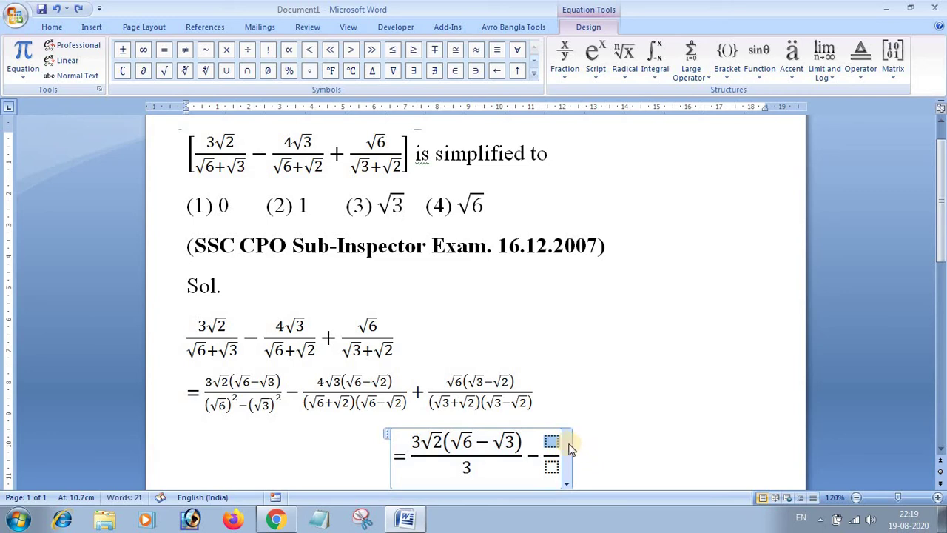
left_click(553, 441)
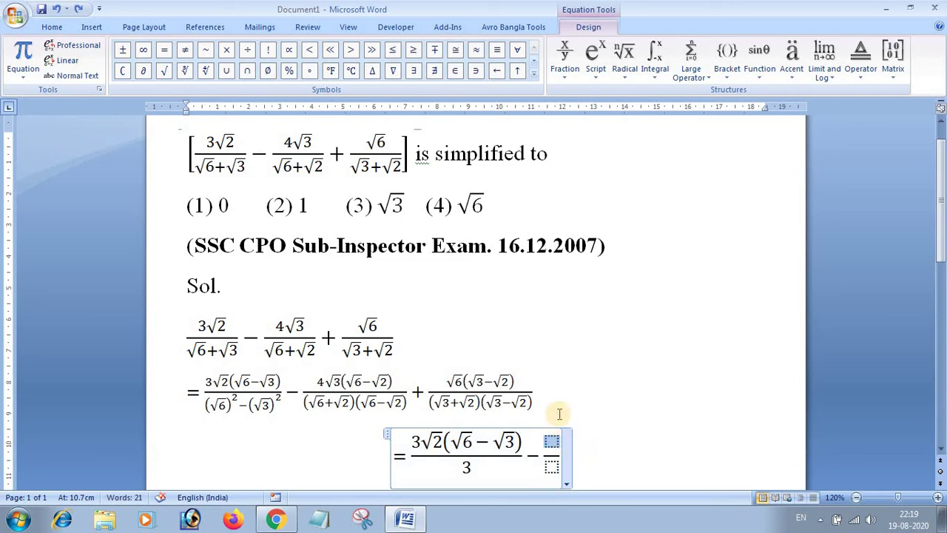
Fill the second numerator with 4√3 followed by empty parentheses
type("4")
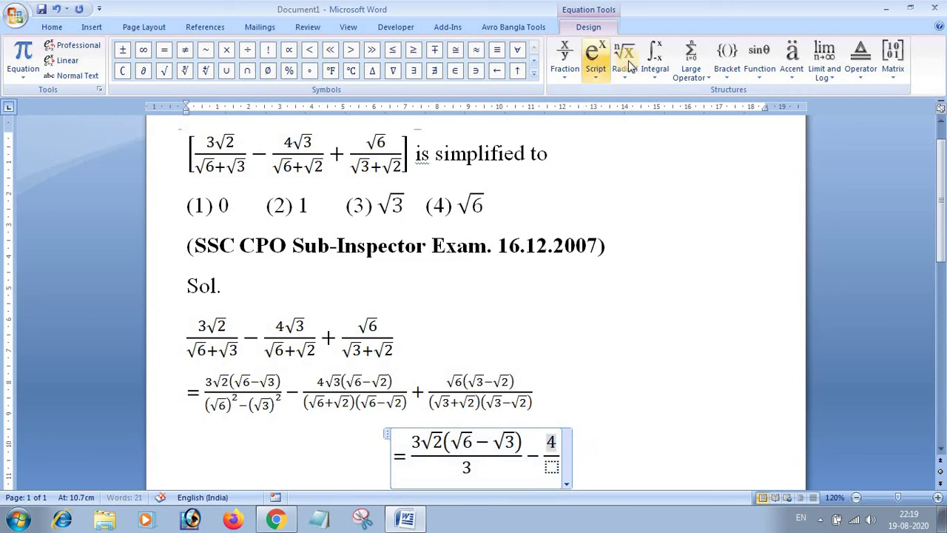
left_click(624, 59)
left_click(639, 133)
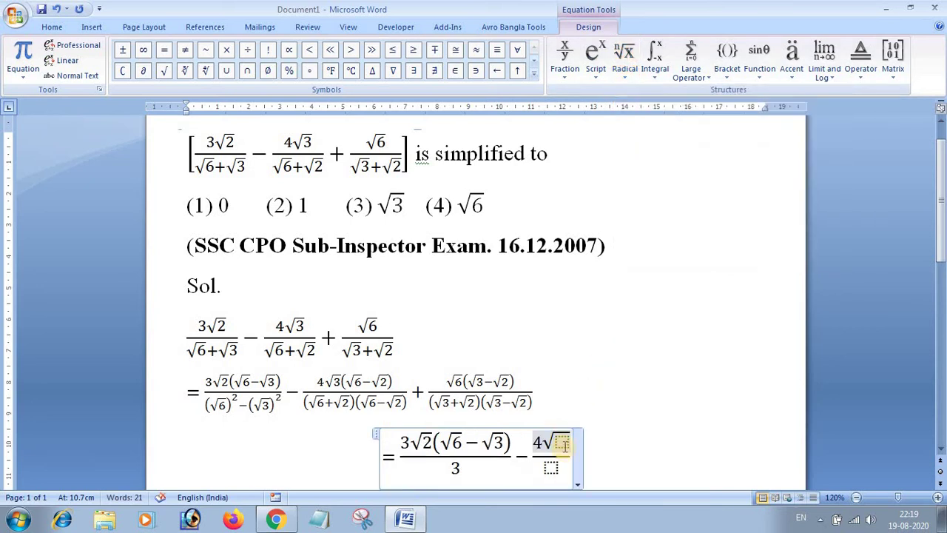
type("3")
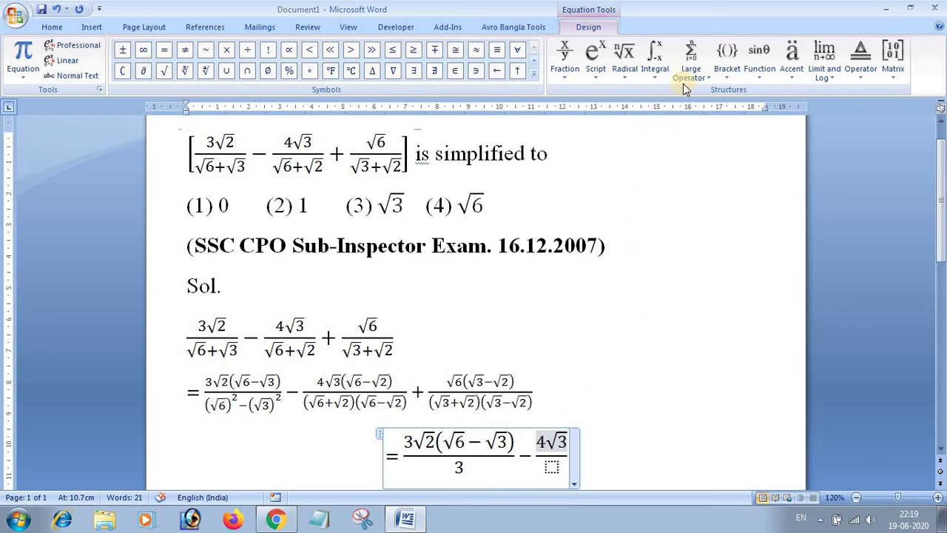
left_click(727, 56)
left_click(737, 136)
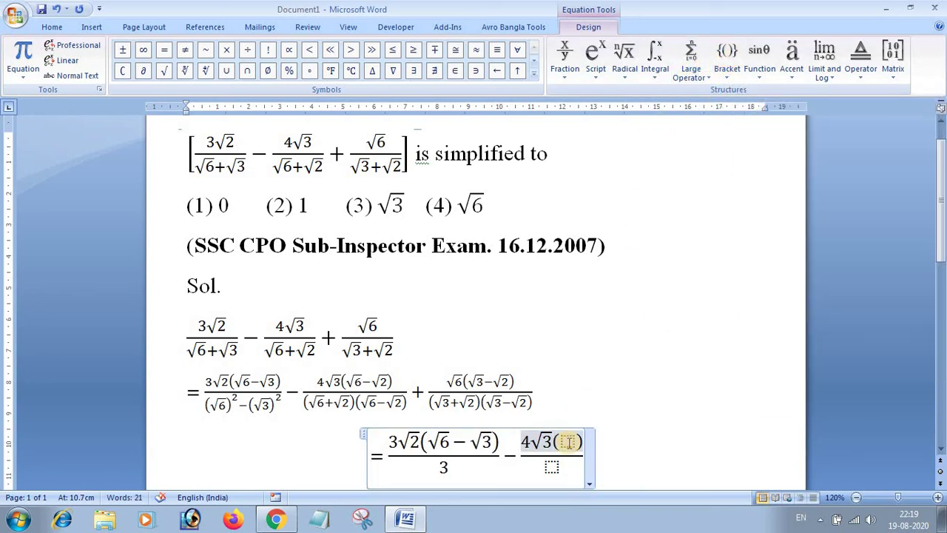
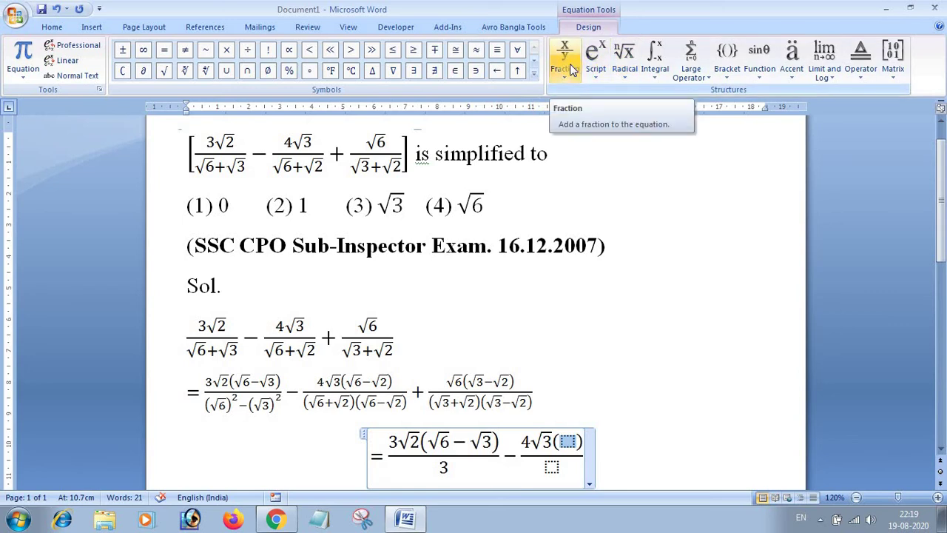
Fill the second fraction's parentheses with √6 − √2, correcting the misplaced minus and √3
left_click(623, 59)
left_click(634, 141)
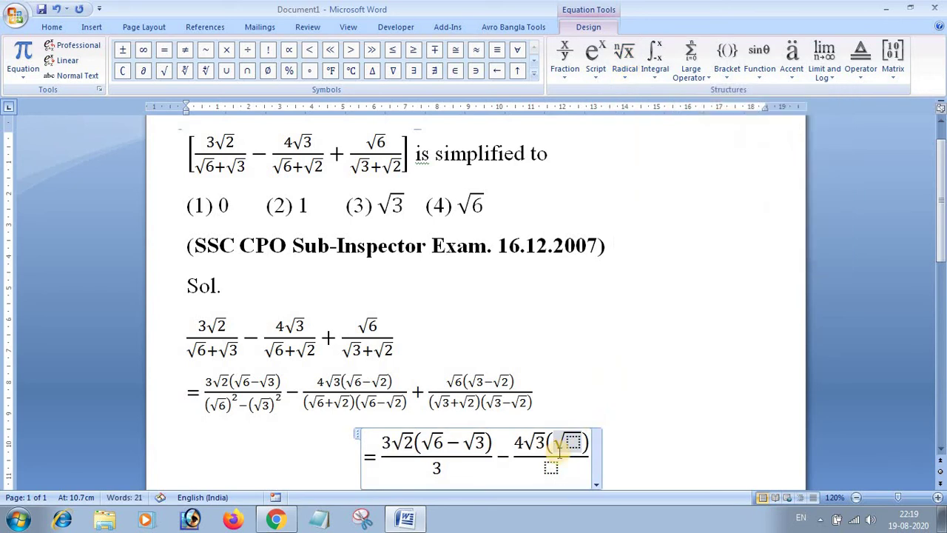
left_click(574, 443)
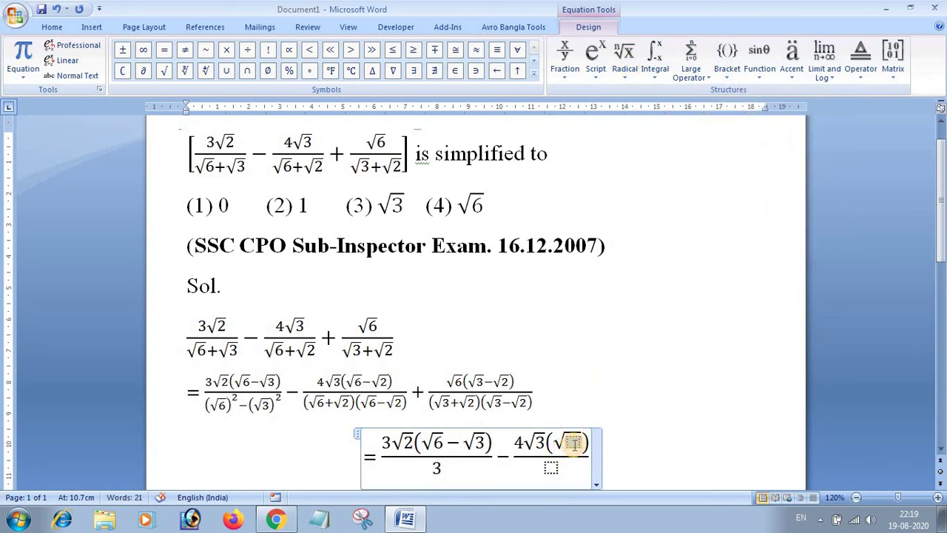
type("6")
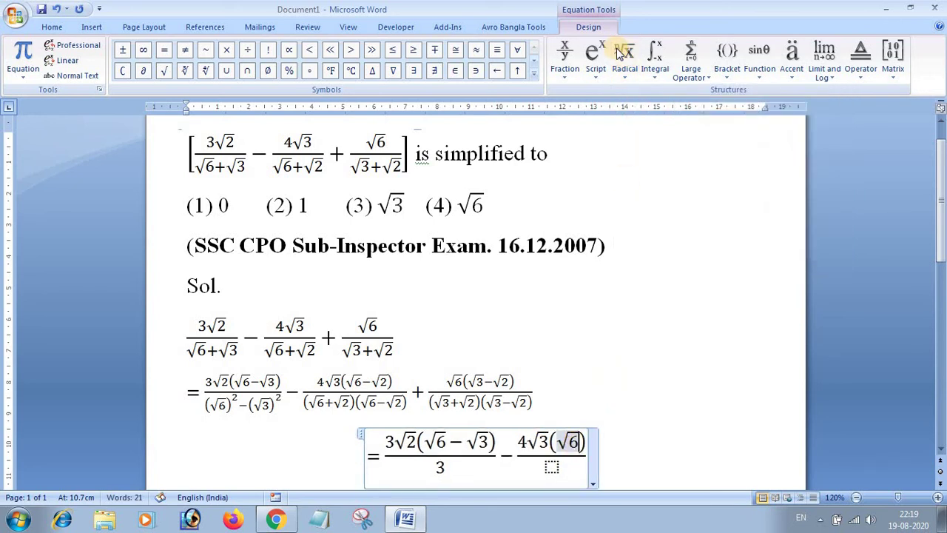
left_click(624, 56)
left_click(631, 133)
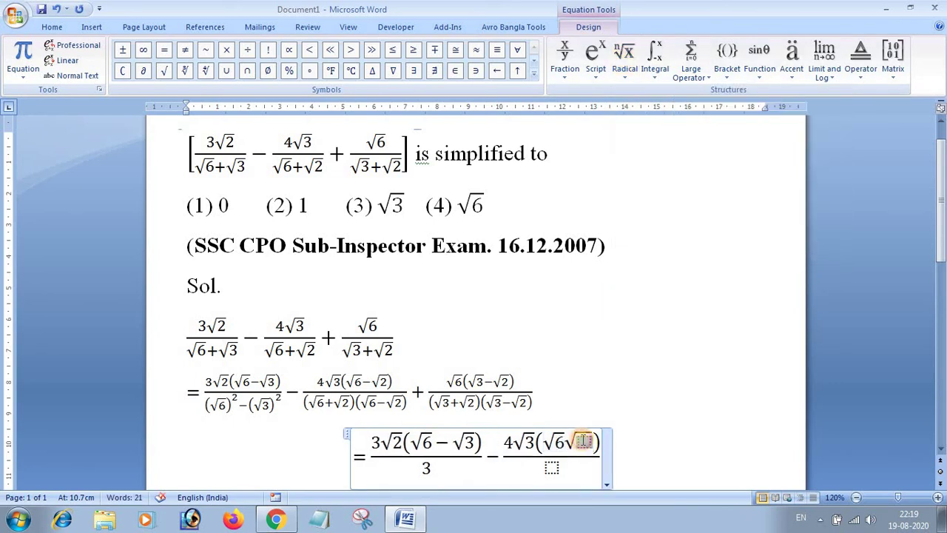
type("3")
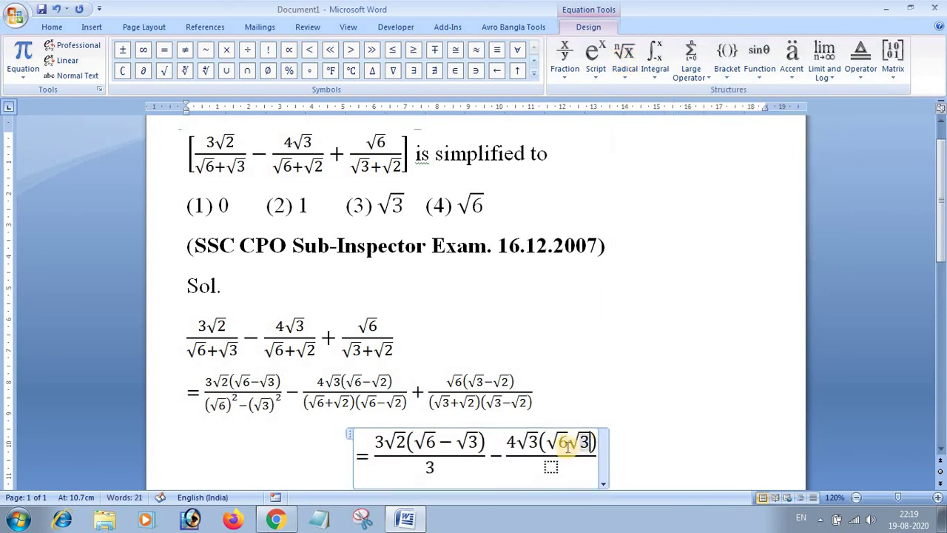
left_click(565, 442)
type("-")
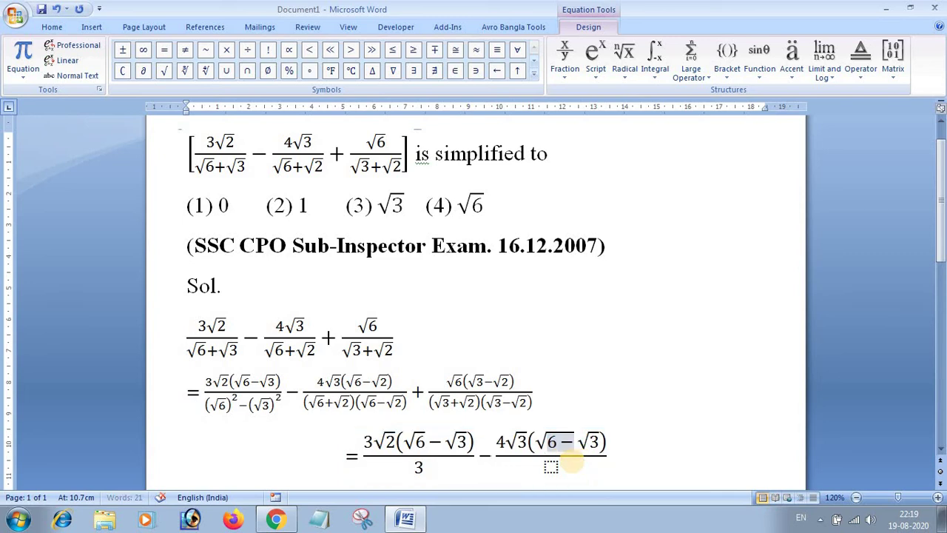
key("BackSpace")
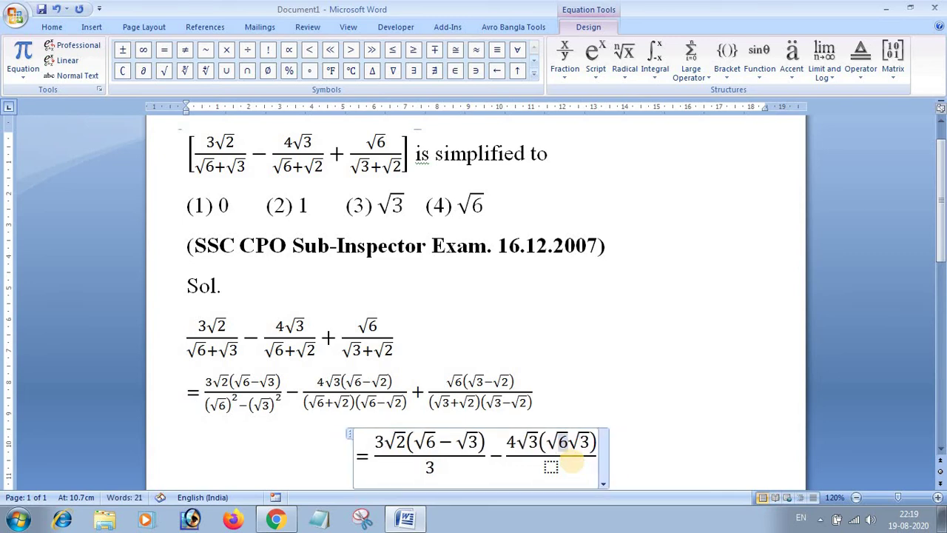
key("Right")
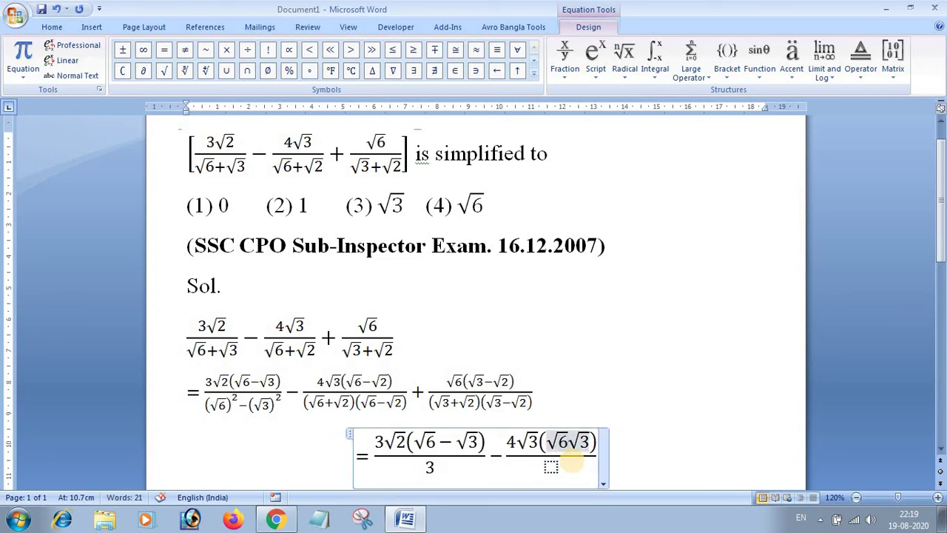
type("-")
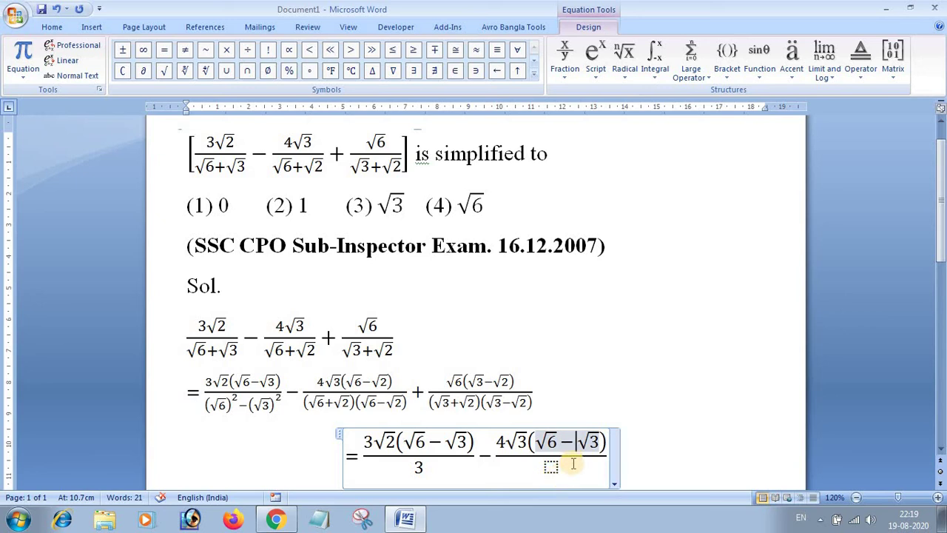
left_click(592, 442)
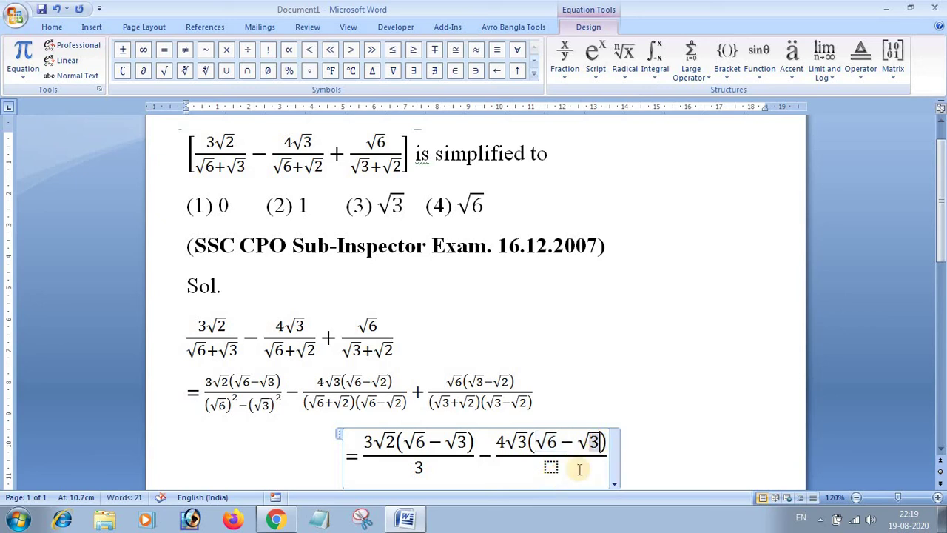
key("BackSpace")
type("2")
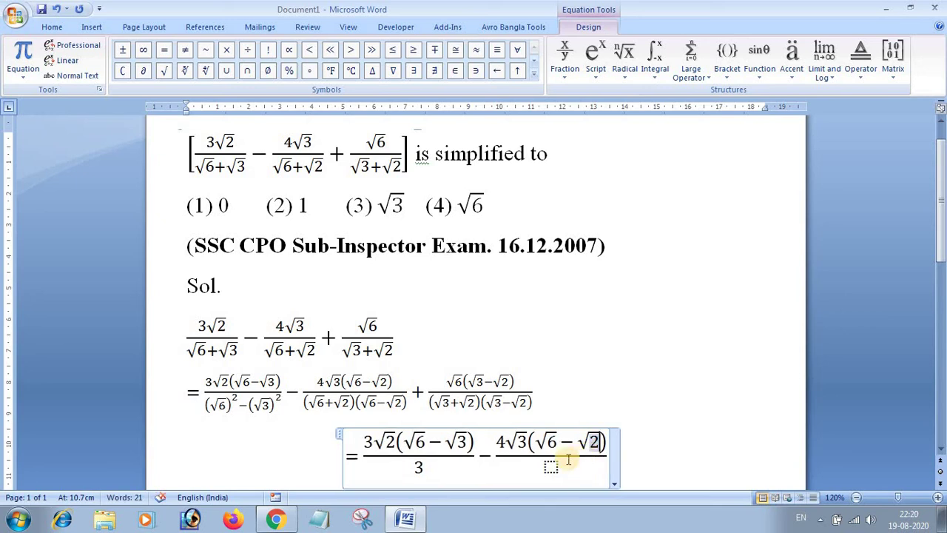
Enter 6-2 as the denominator, then add a plus sign after the fraction
left_click(551, 465)
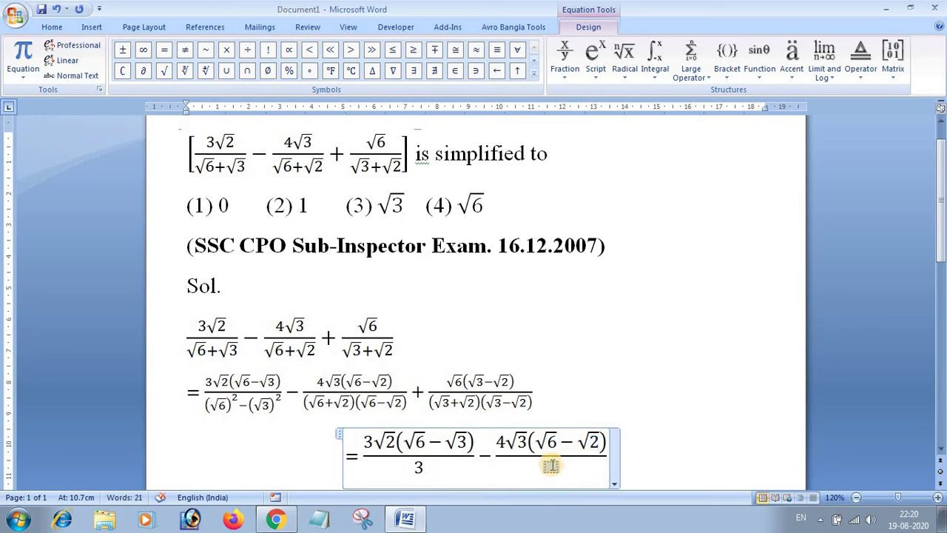
type("6-")
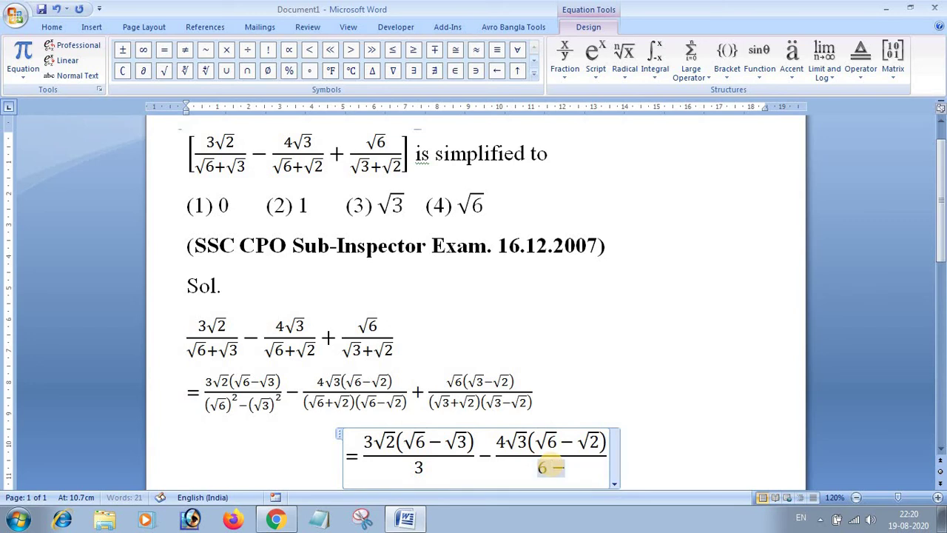
type("2")
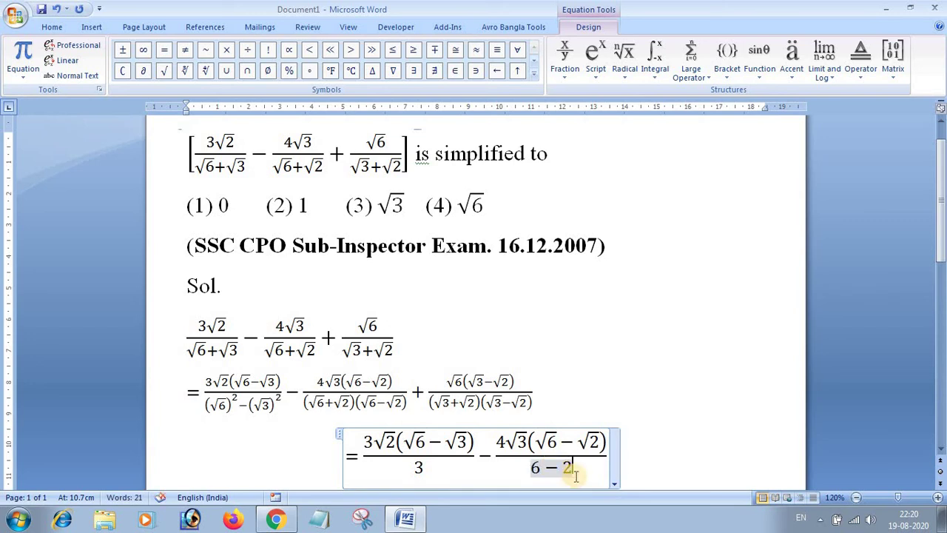
key("Up")
type("+")
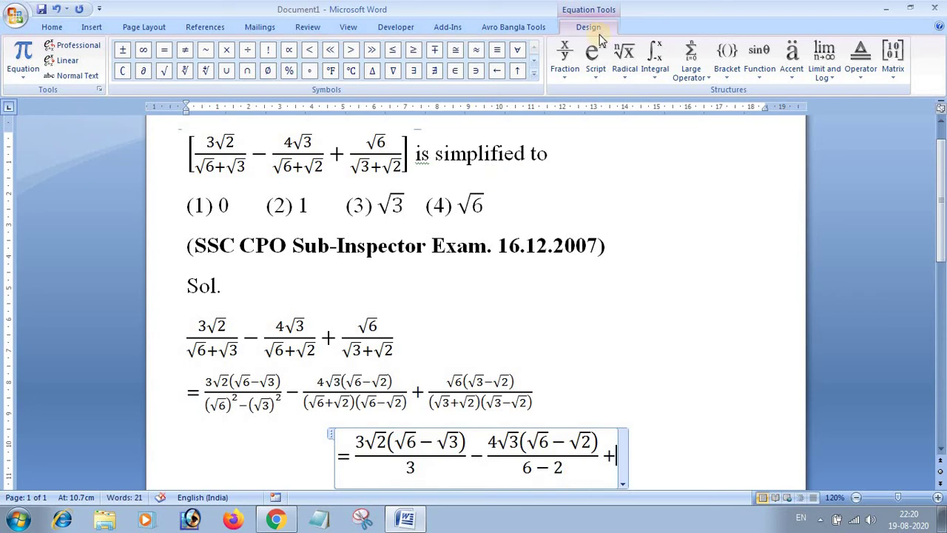
Add a new stacked fraction whose numerator starts with √6 followed by empty parentheses
left_click(566, 60)
left_click(577, 134)
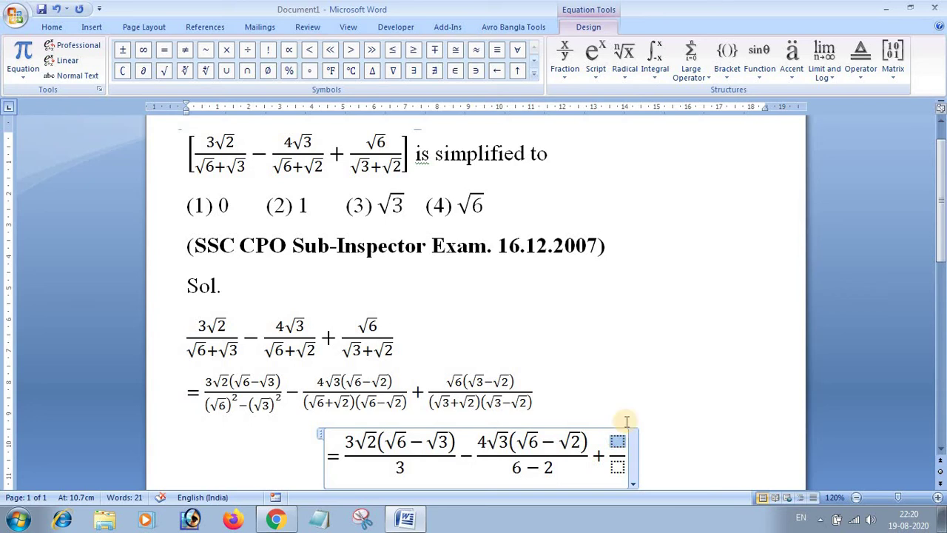
left_click(624, 63)
left_click(634, 134)
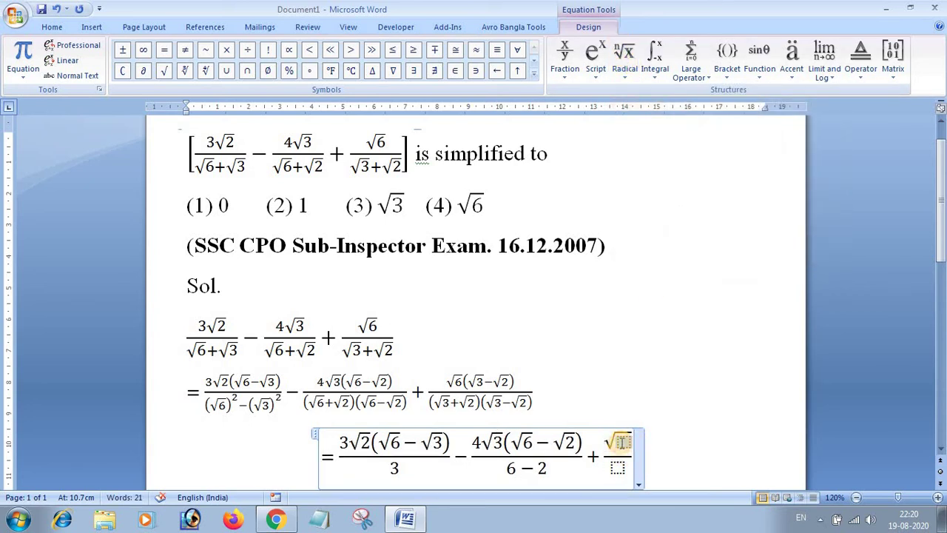
type("6")
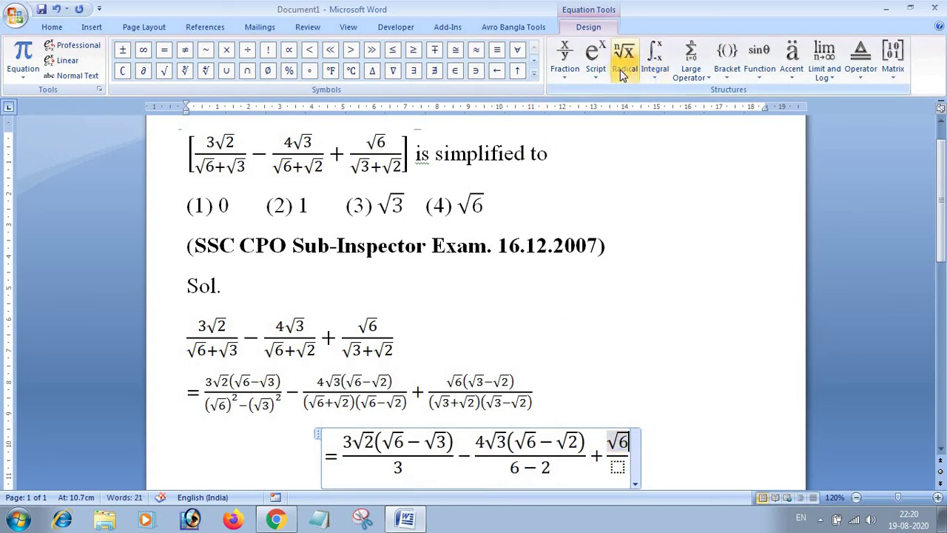
left_click(727, 59)
left_click(736, 134)
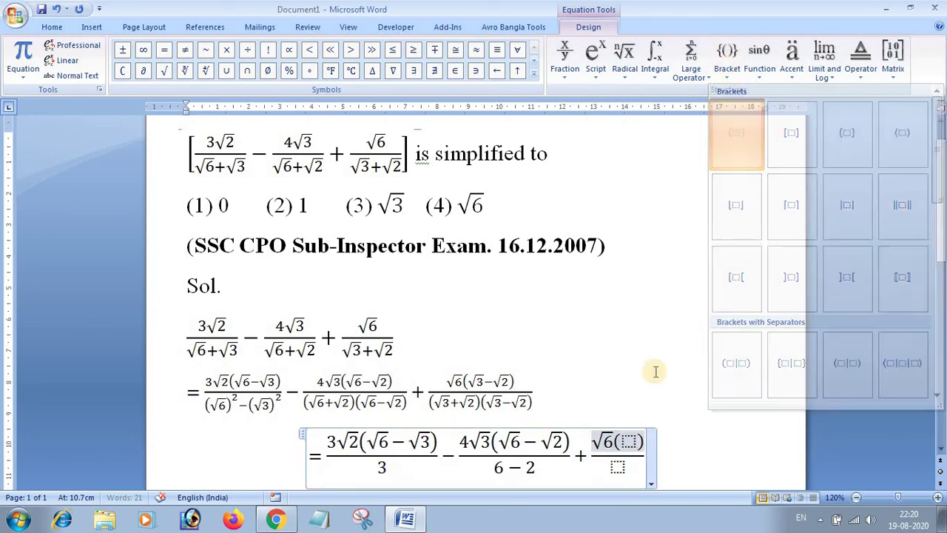
left_click(627, 442)
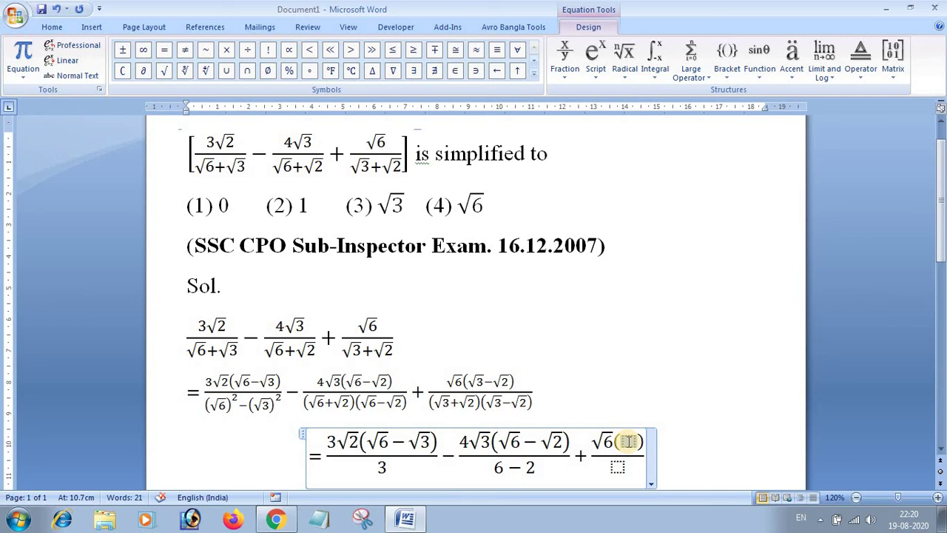
Fill the parentheses with √3 − √2 and set the fraction's denominator to 1
left_click(624, 59)
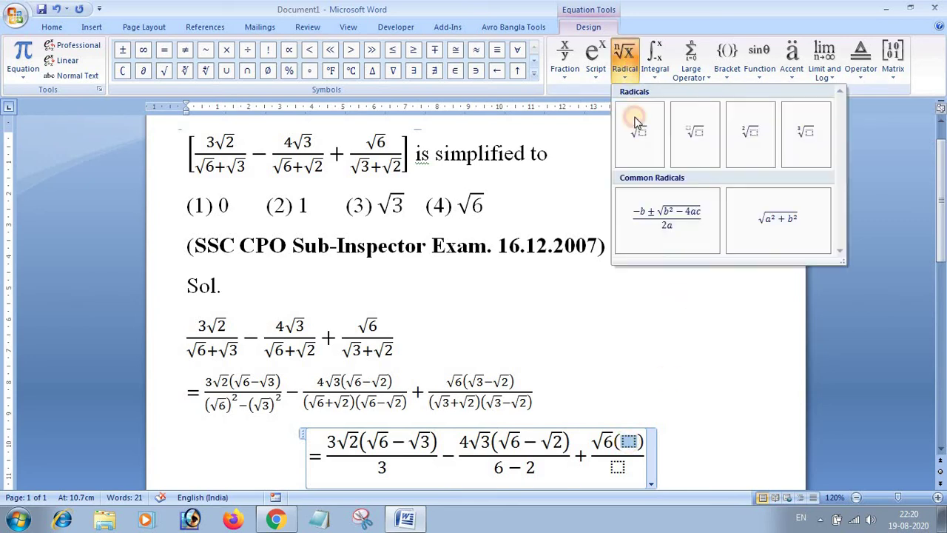
left_click(636, 130)
left_click(636, 442)
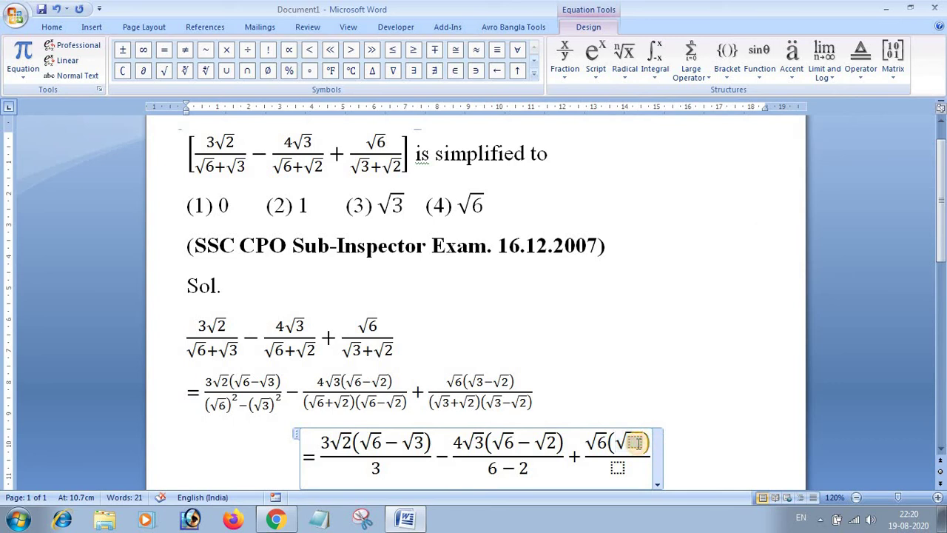
type("3")
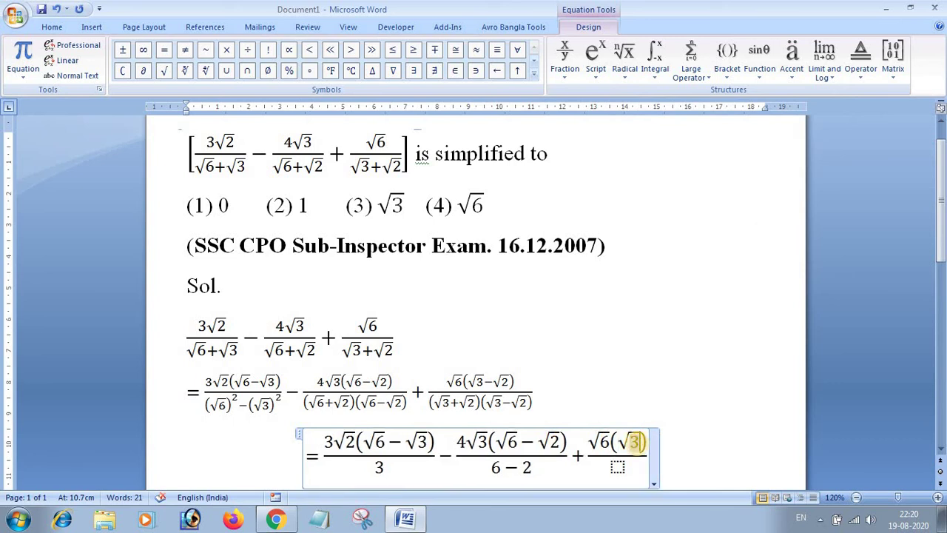
left_click(640, 441)
type("-")
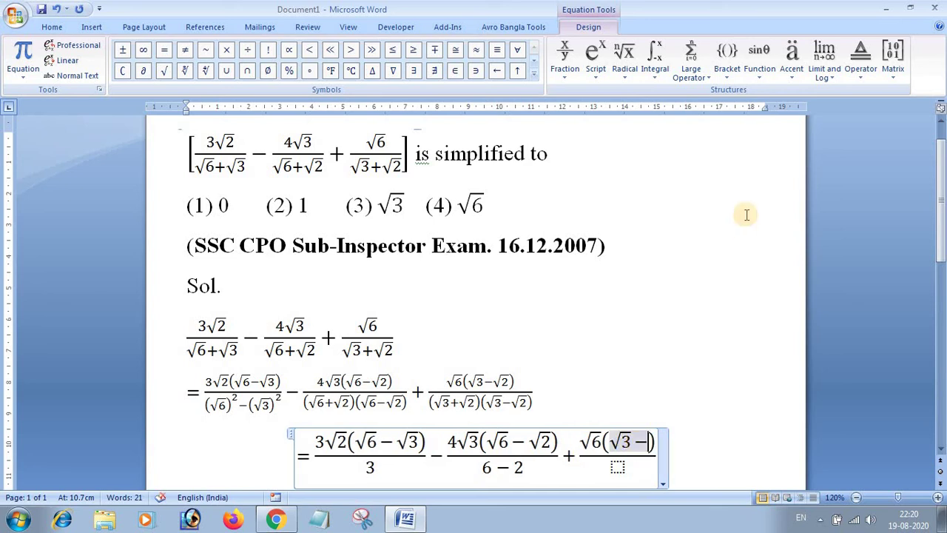
left_click(633, 126)
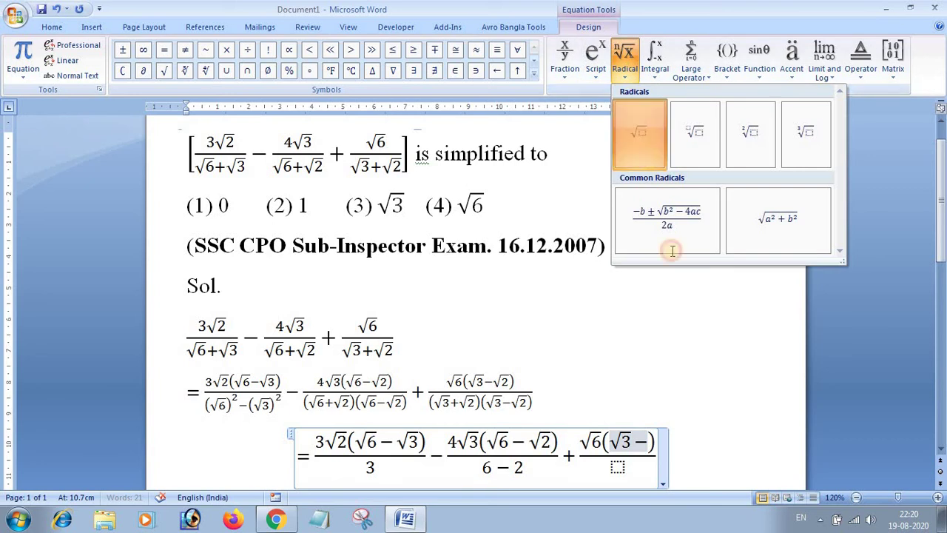
left_click(654, 444)
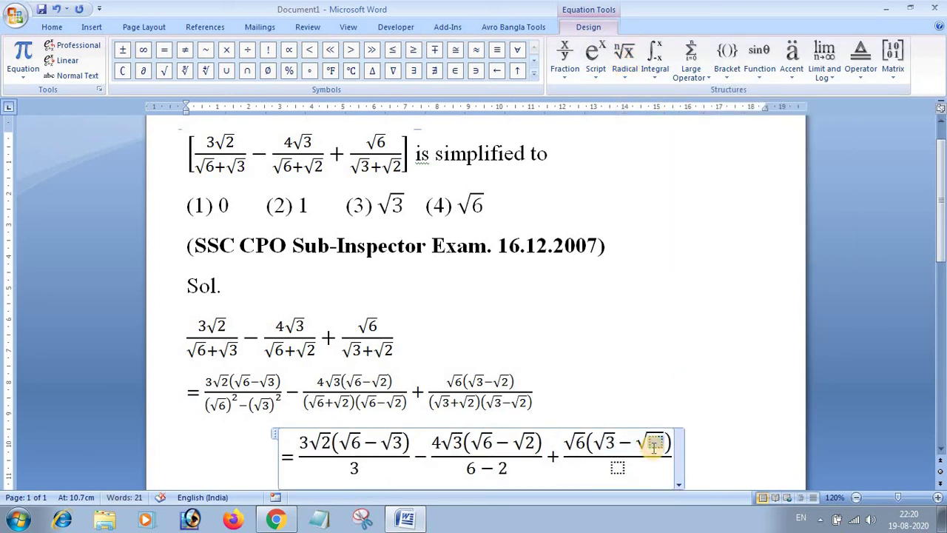
type("2")
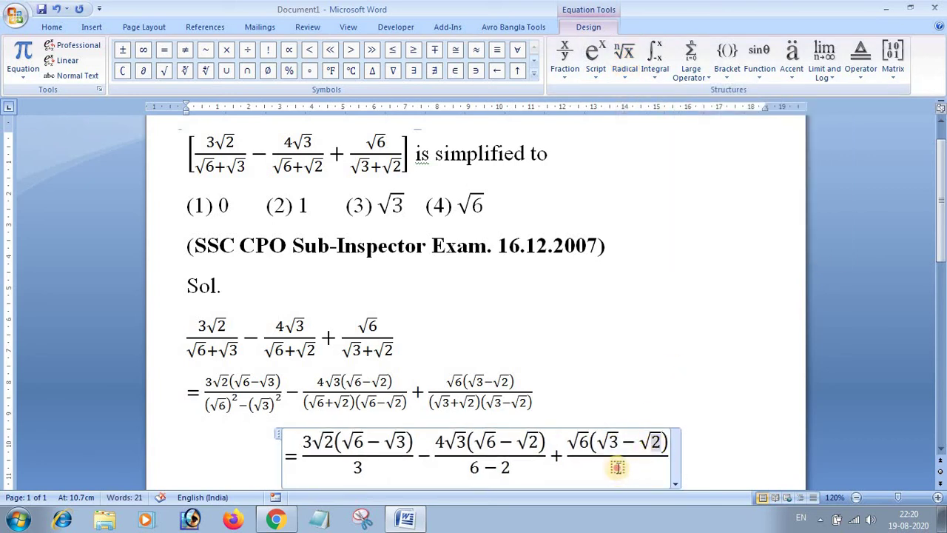
left_click(617, 466)
type("1")
left_click(700, 455)
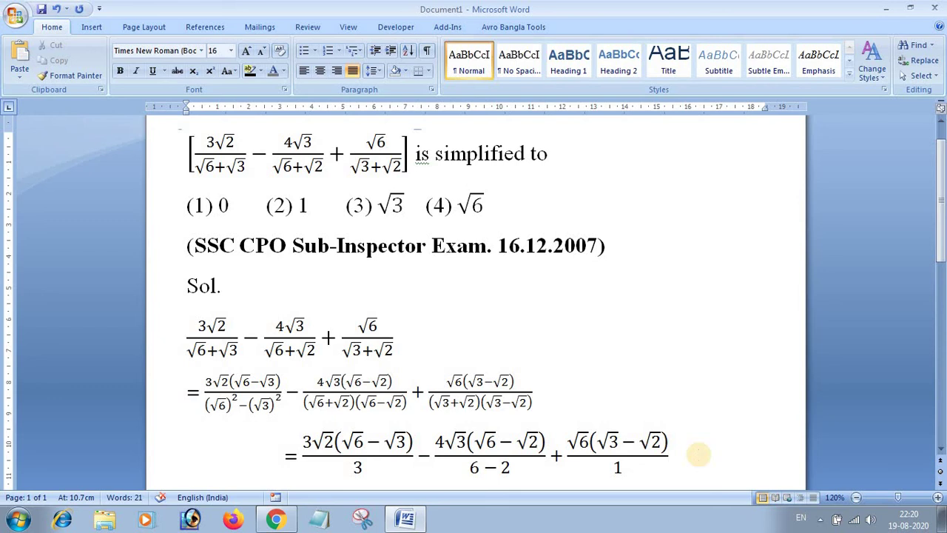
Start a new equation on the next line beginning with = √12 −
key("Return")
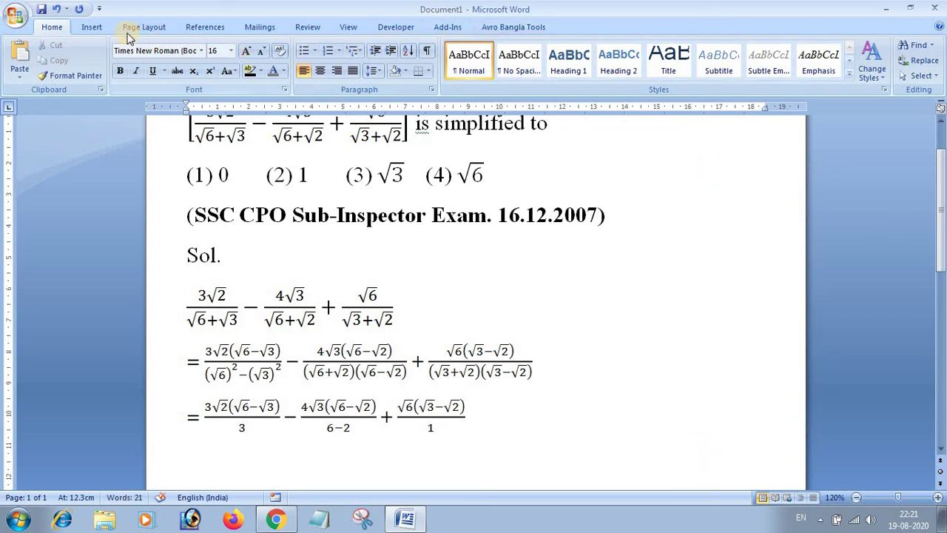
left_click(92, 26)
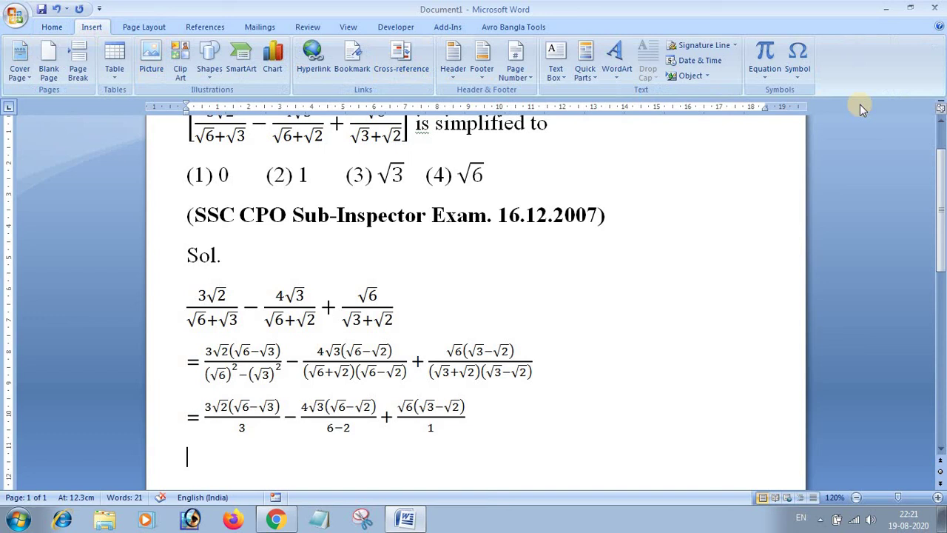
left_click(764, 53)
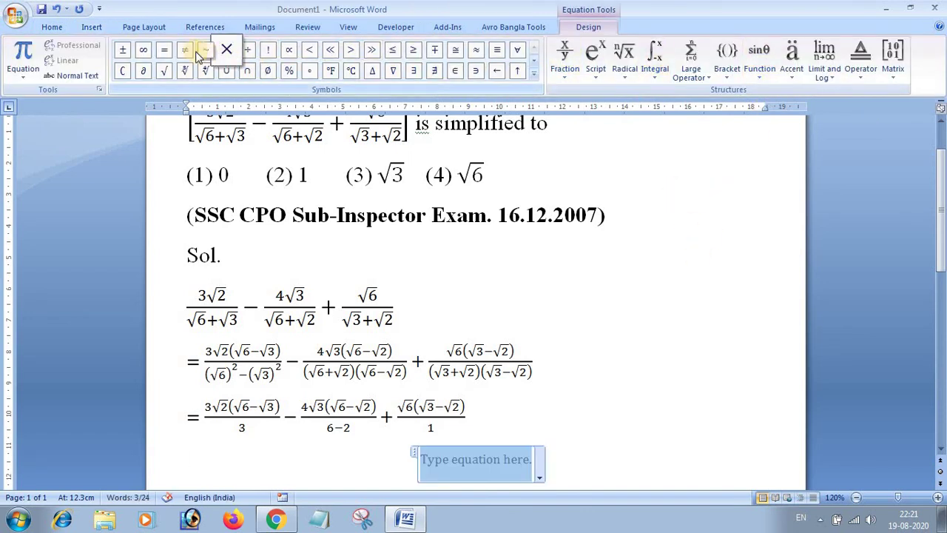
left_click(164, 49)
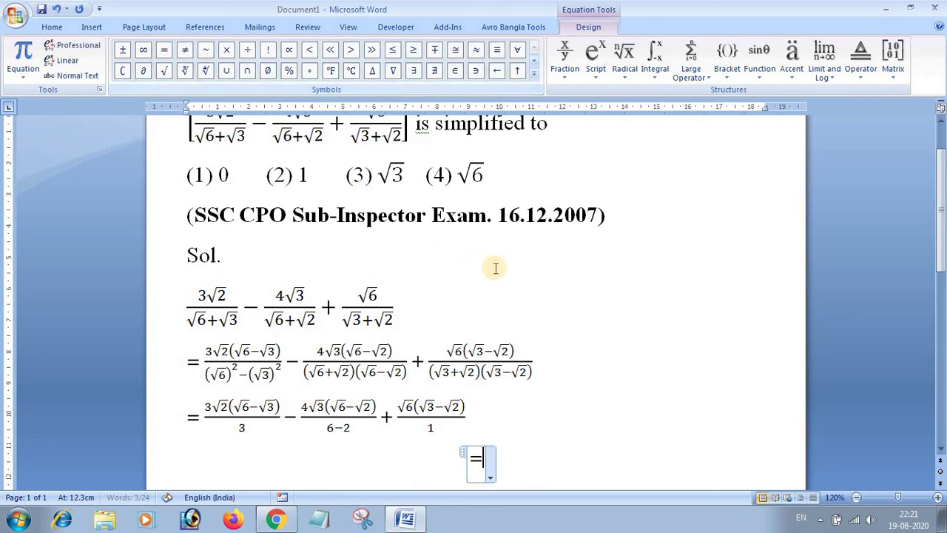
left_click(625, 60)
left_click(644, 142)
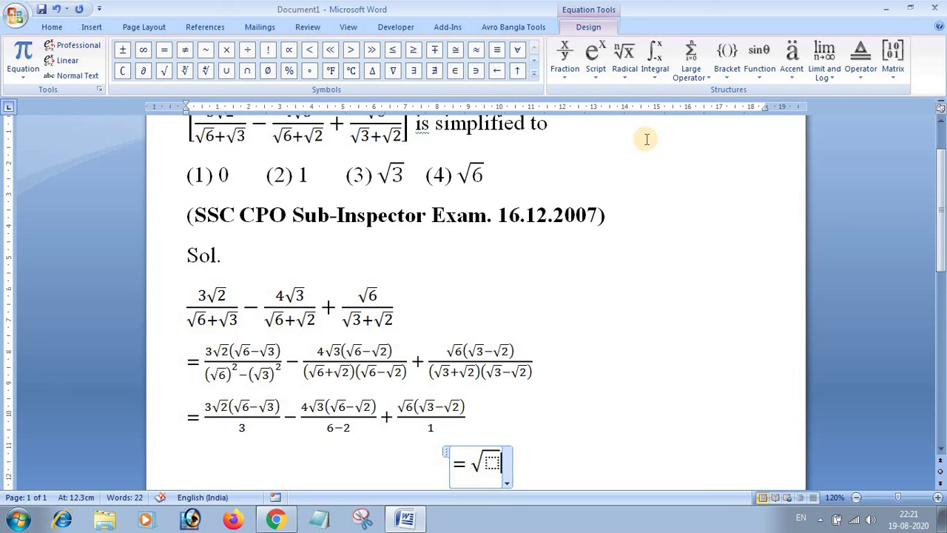
type("12")
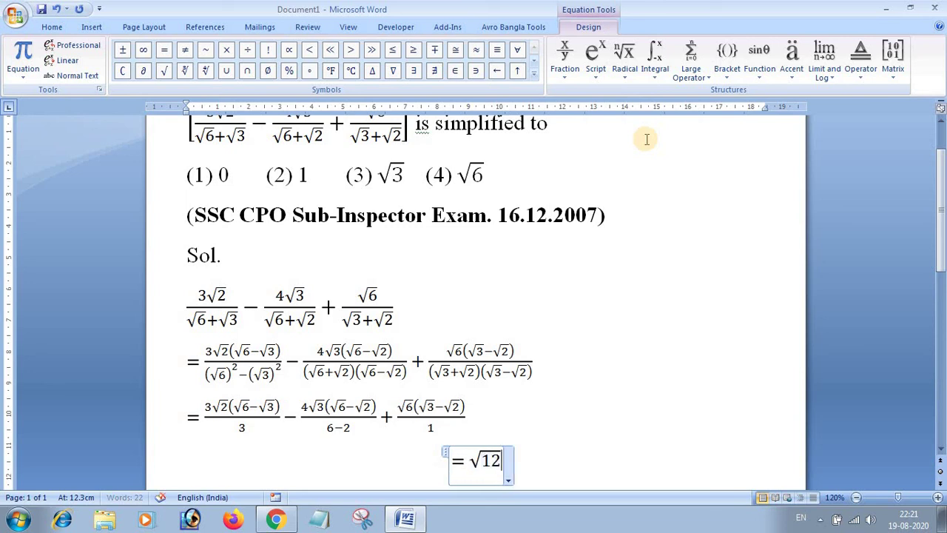
key("Right")
type("-")
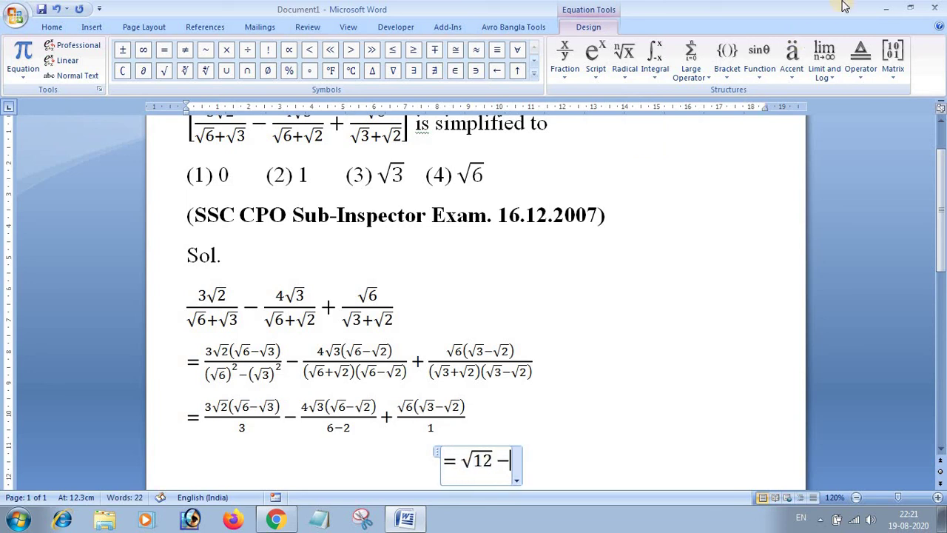
Continue the line with √6 − √18 +, replacing a stray minus with plus
left_click(625, 57)
left_click(628, 120)
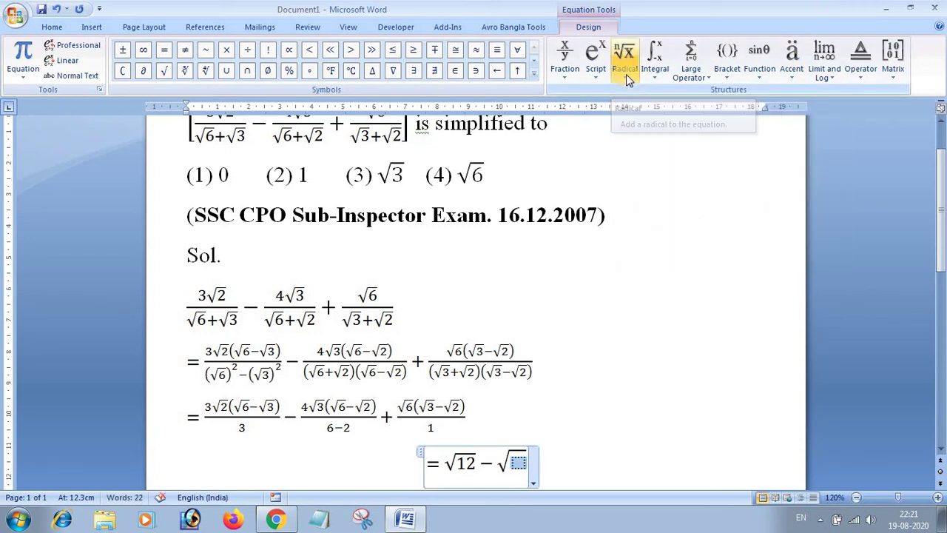
type("6")
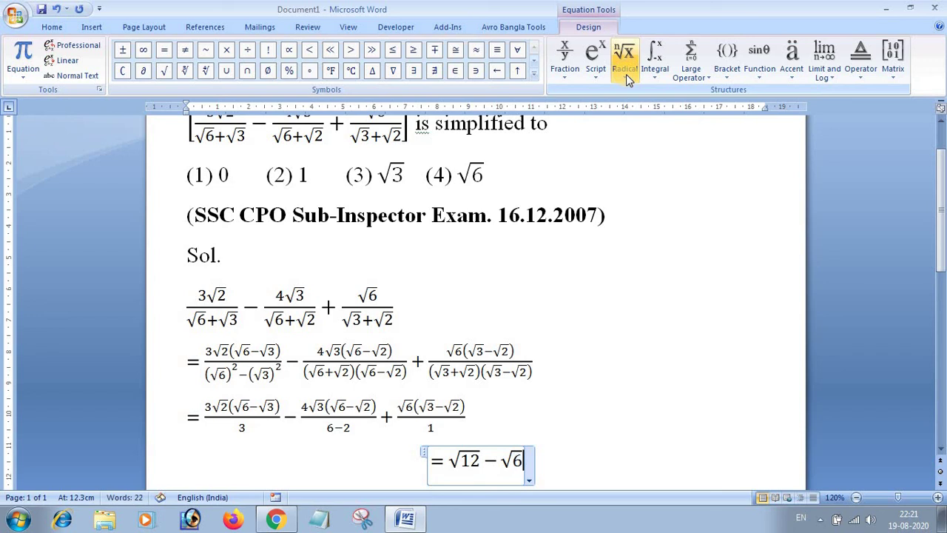
type("-")
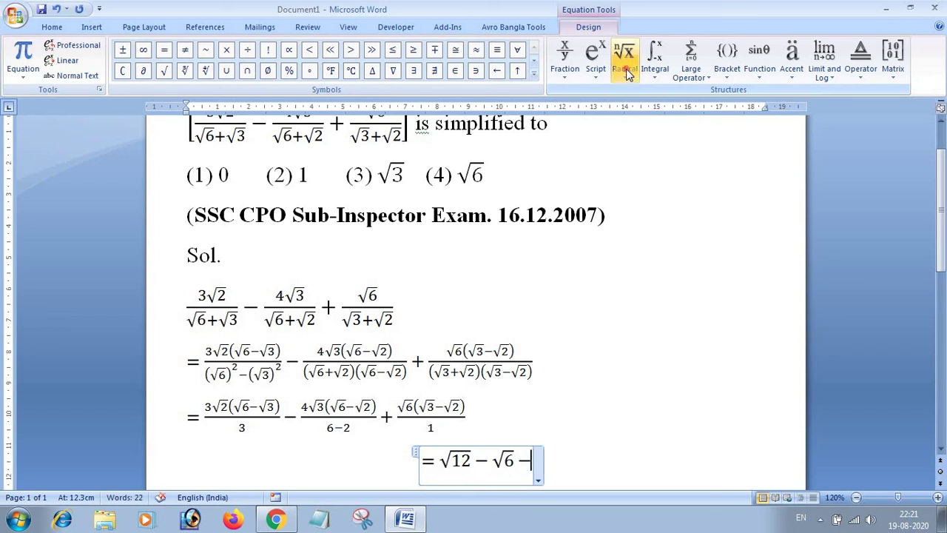
left_click(626, 74)
left_click(633, 130)
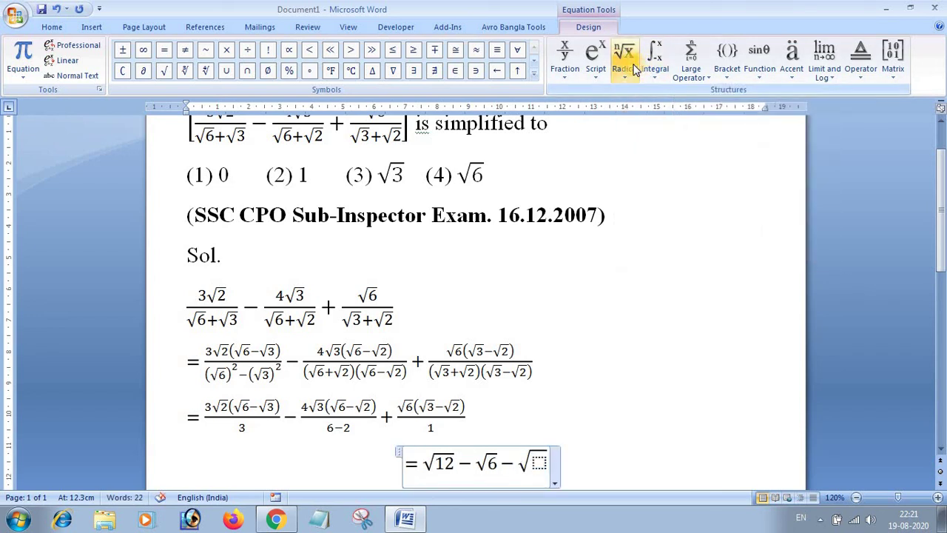
type("18")
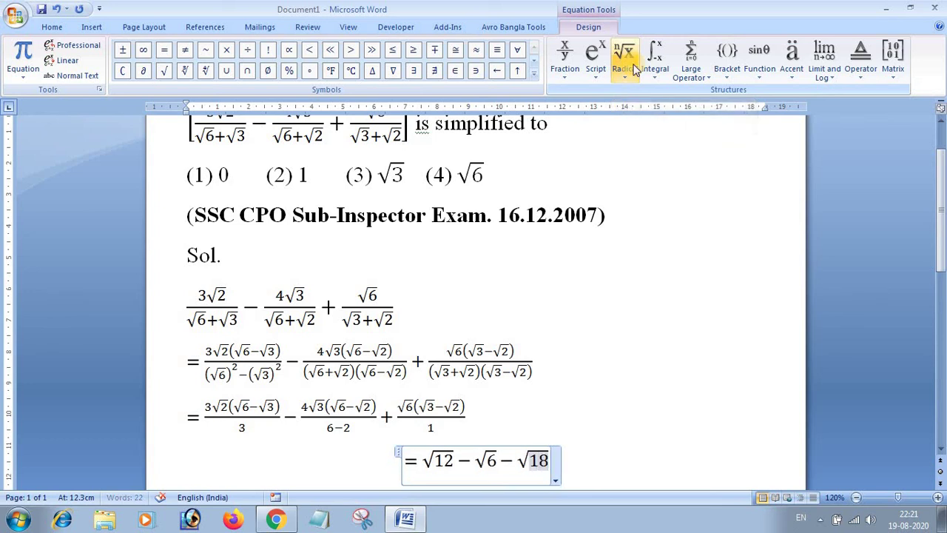
key("Right")
type("-")
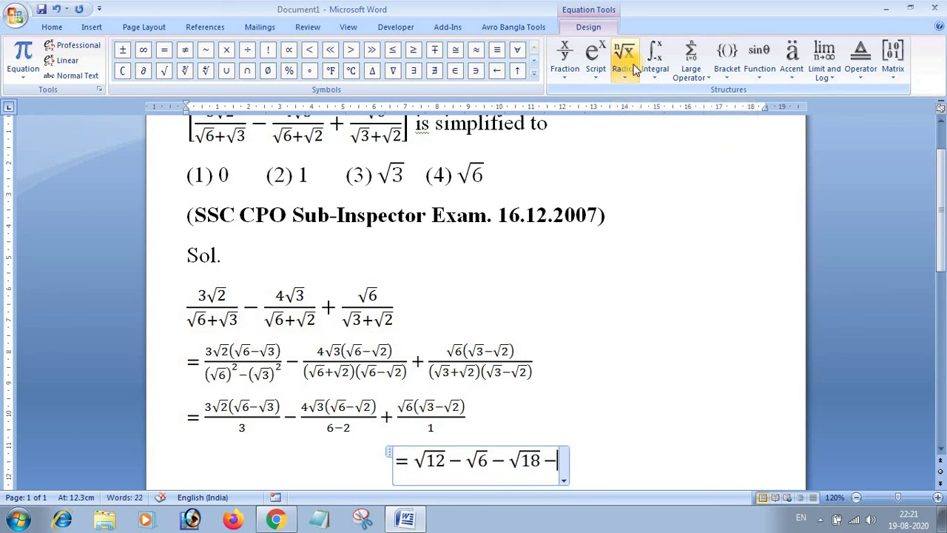
key("BackSpace")
type("+")
Append √6 followed by a plus sign
left_click(623, 68)
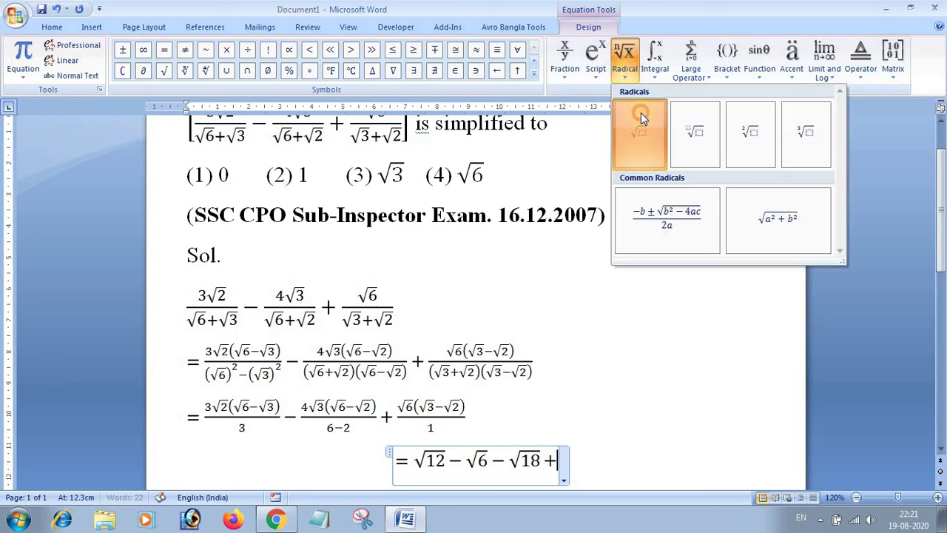
left_click(626, 129)
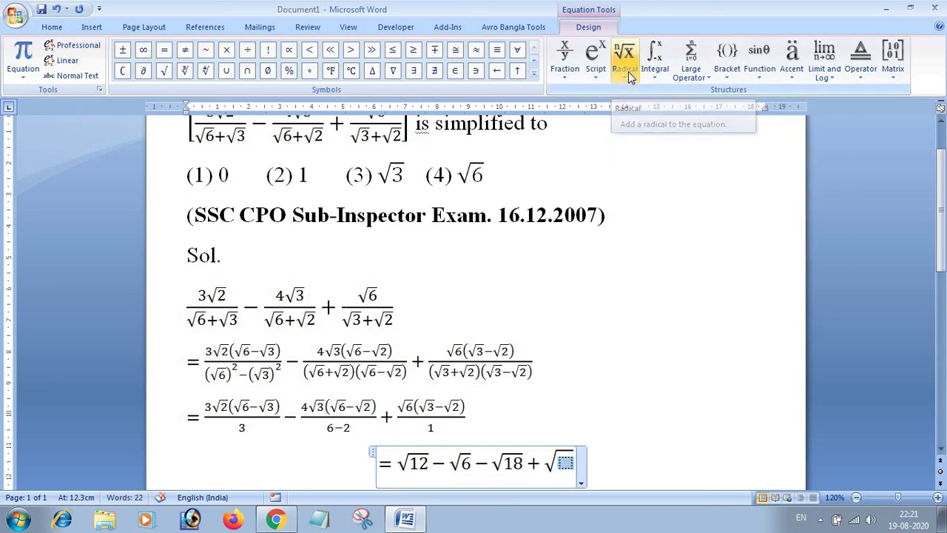
type("6")
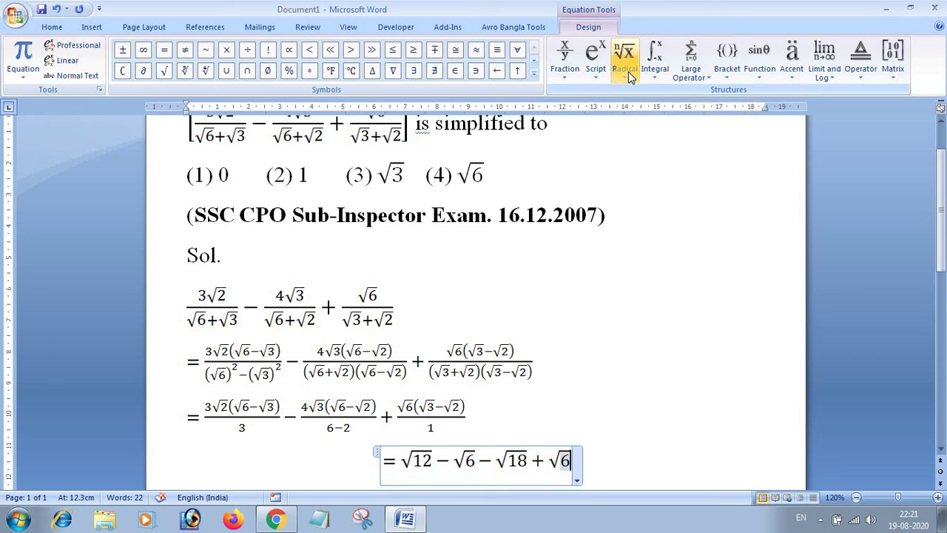
type("+")
key("BackSpace")
type("+")
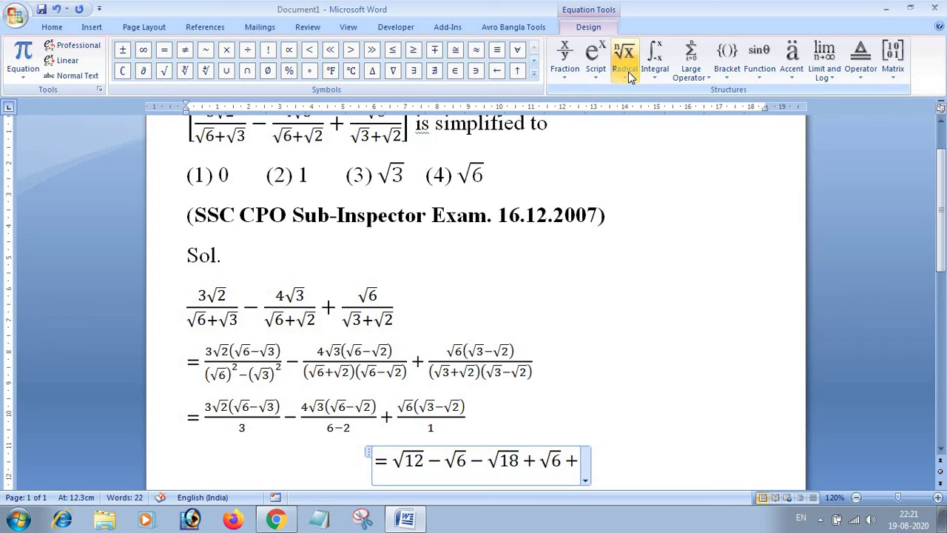
Finish the line with √18 − √12 = 0
left_click(596, 59)
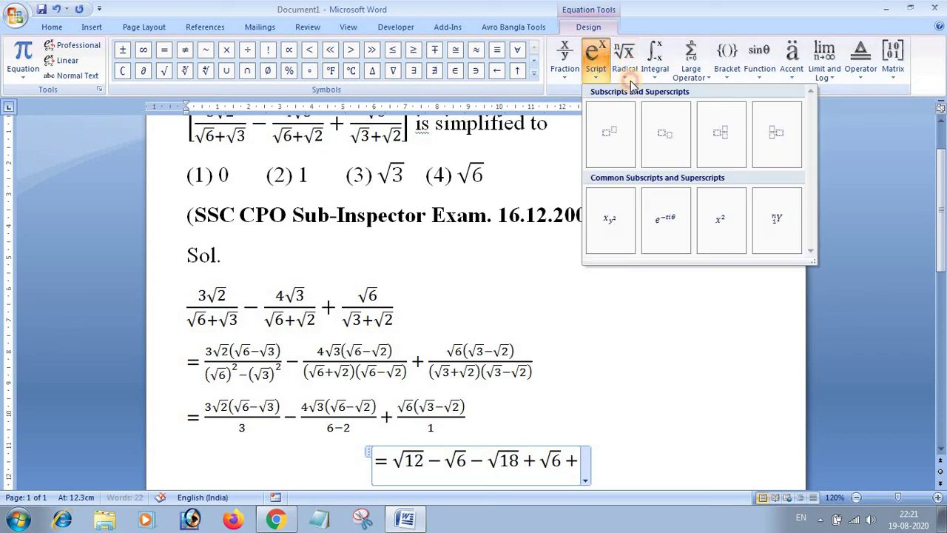
left_click(625, 59)
left_click(632, 127)
type("1")
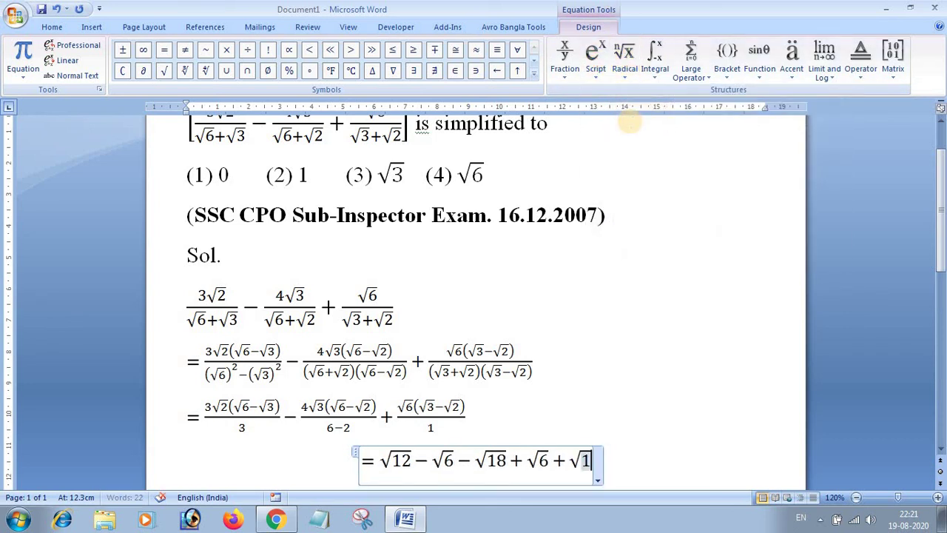
type("8")
key("Right")
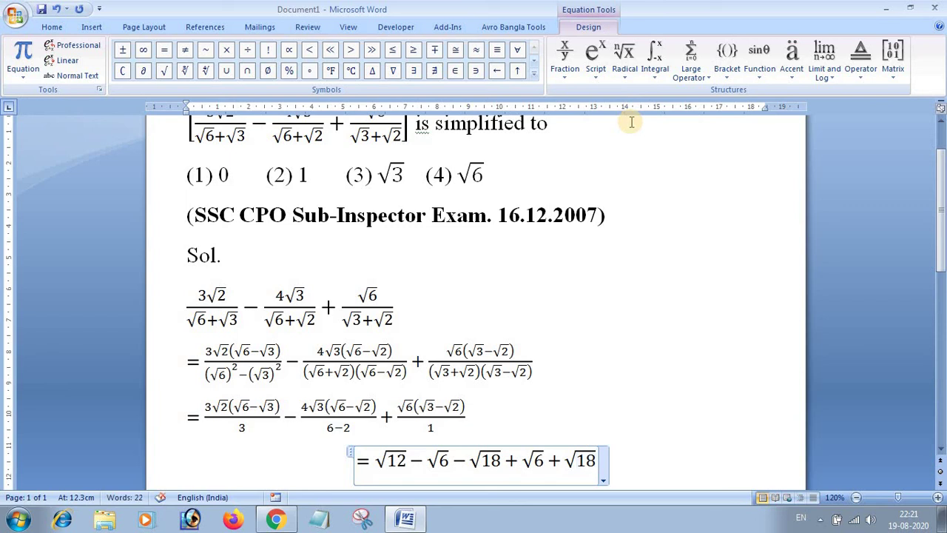
type("-")
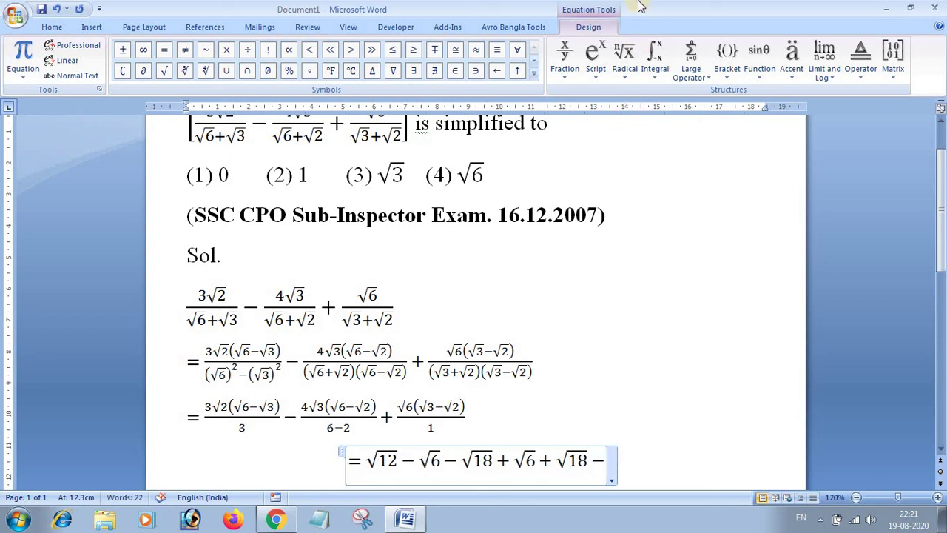
left_click(632, 74)
left_click(631, 131)
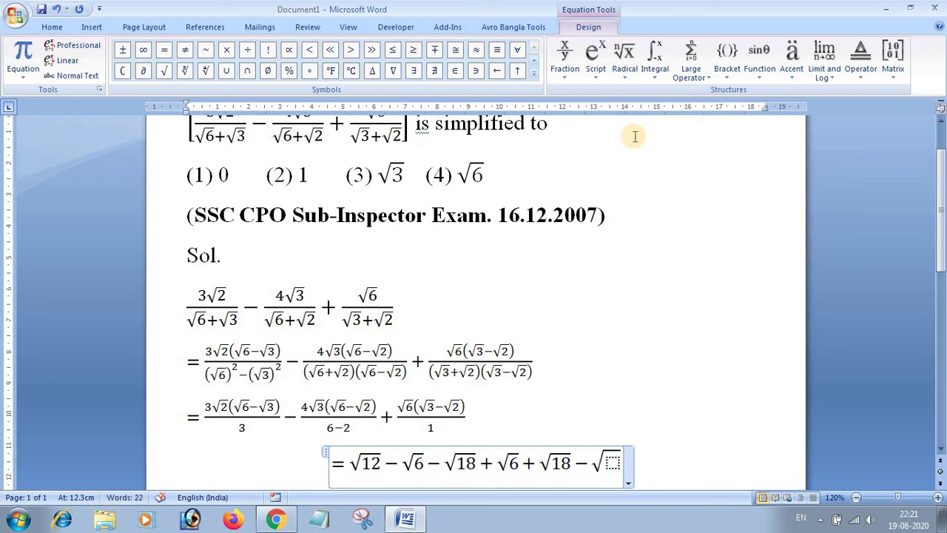
type("12")
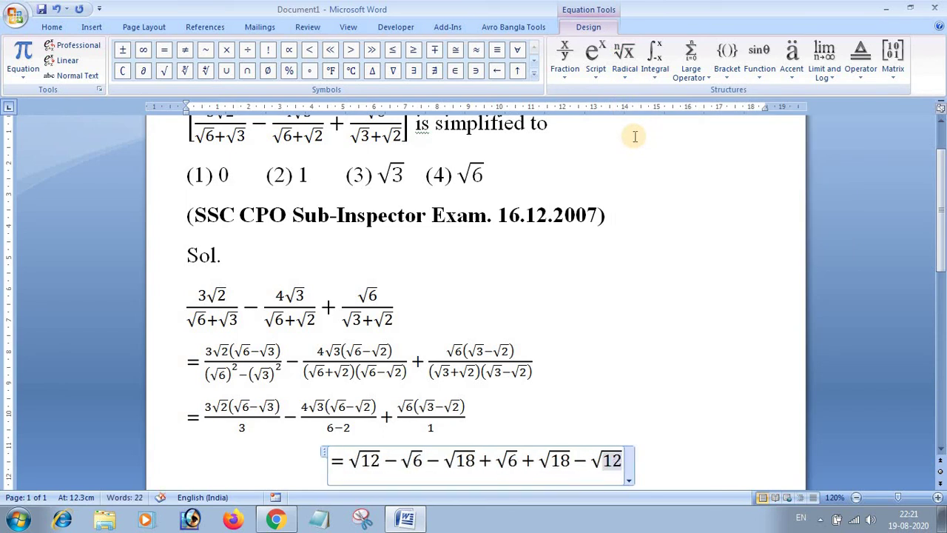
key("Right")
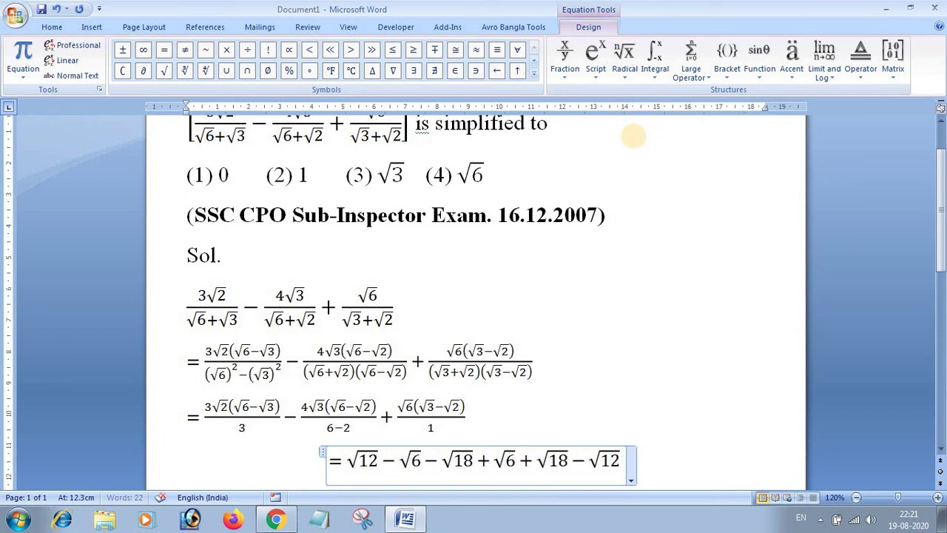
type("= ")
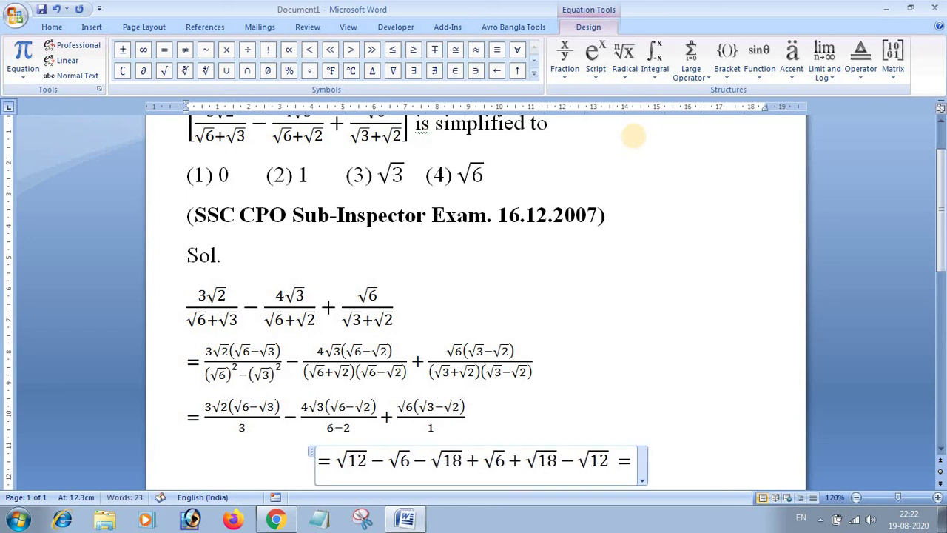
type("0")
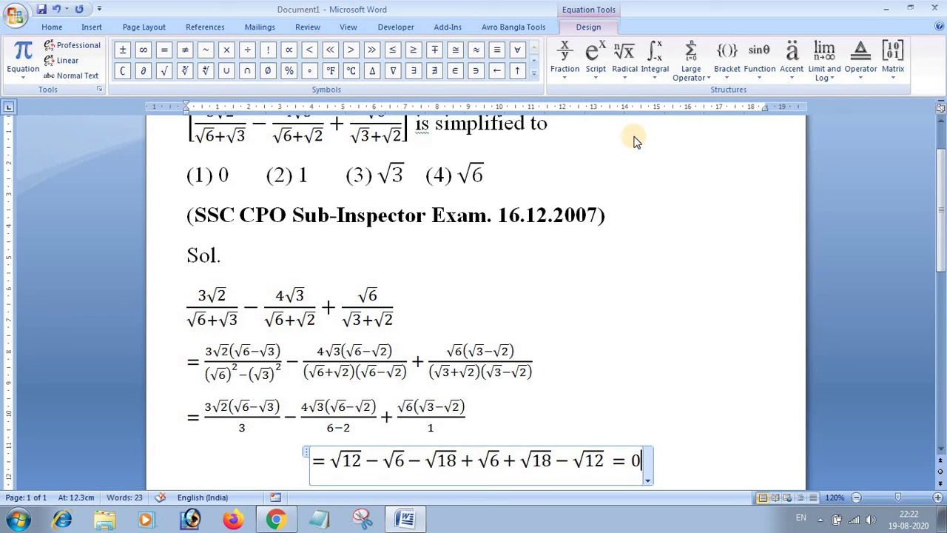
Reduce the font size of the exam-source and Sol. lines
left_click(707, 457)
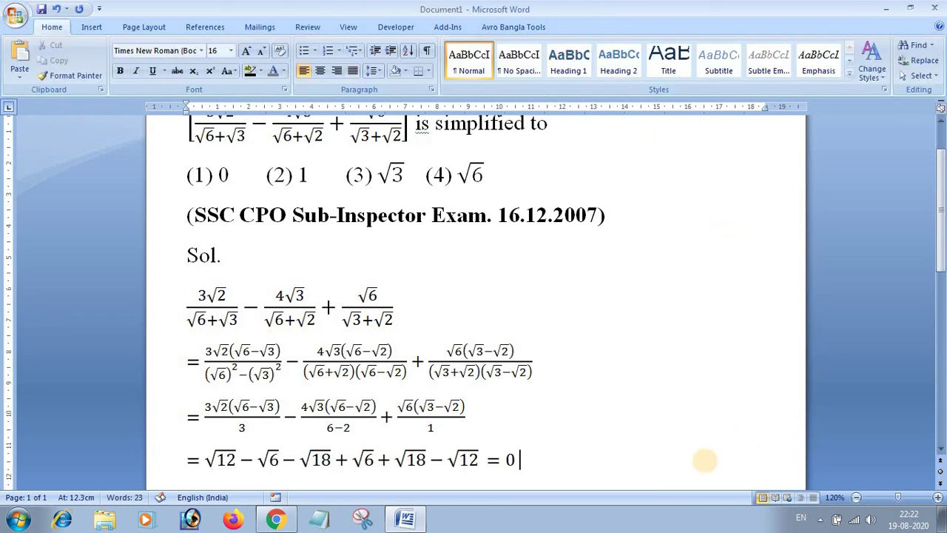
scroll(725, 404, "up", 2)
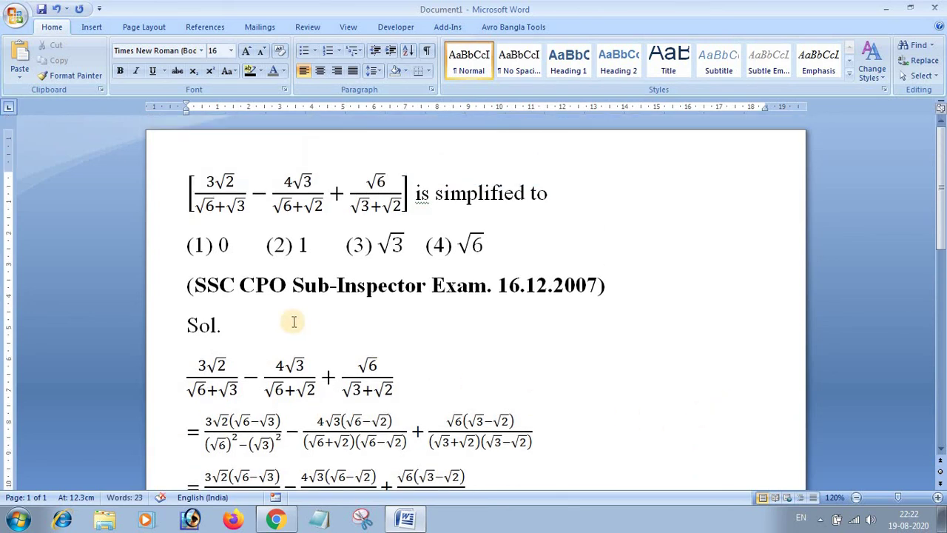
left_click_drag(188, 286, 598, 323)
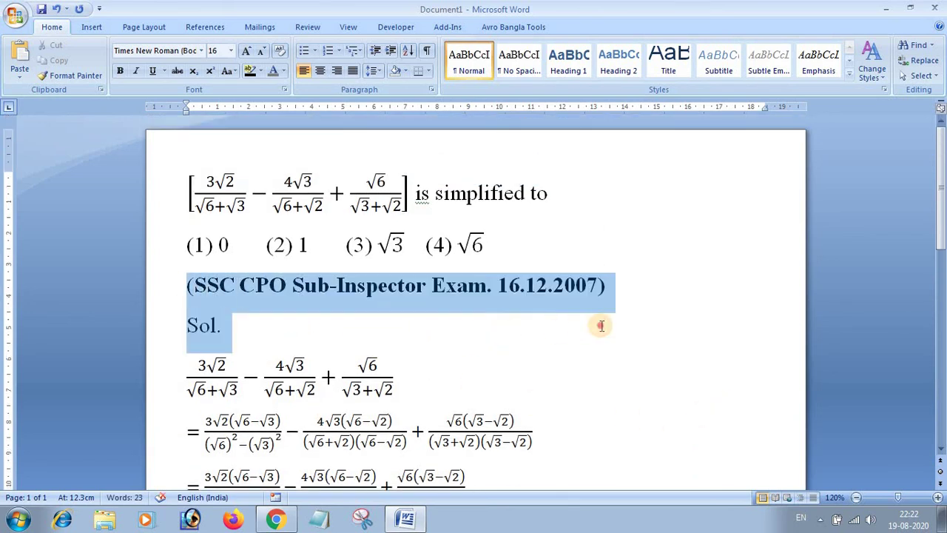
left_click(262, 52)
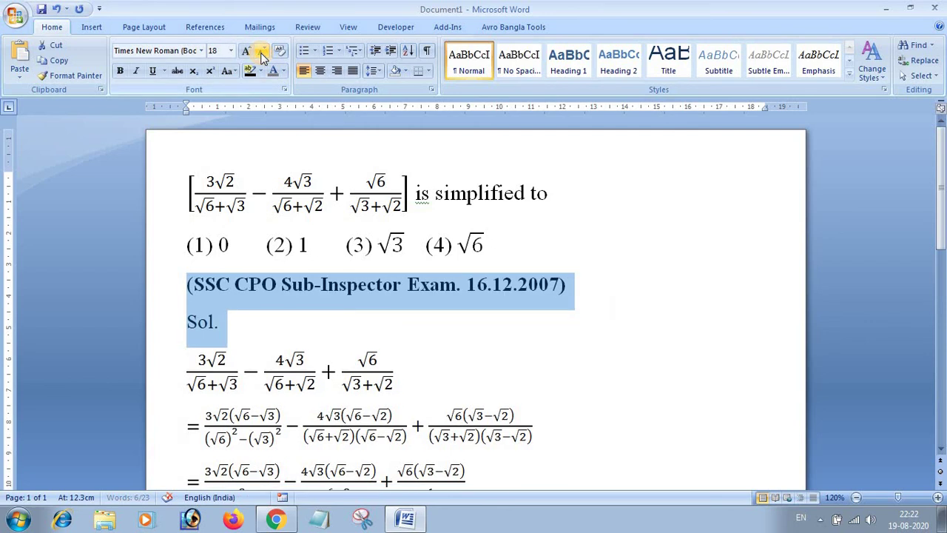
Shrink the question and its four answer options by several font steps
left_click_drag(183, 177, 565, 258)
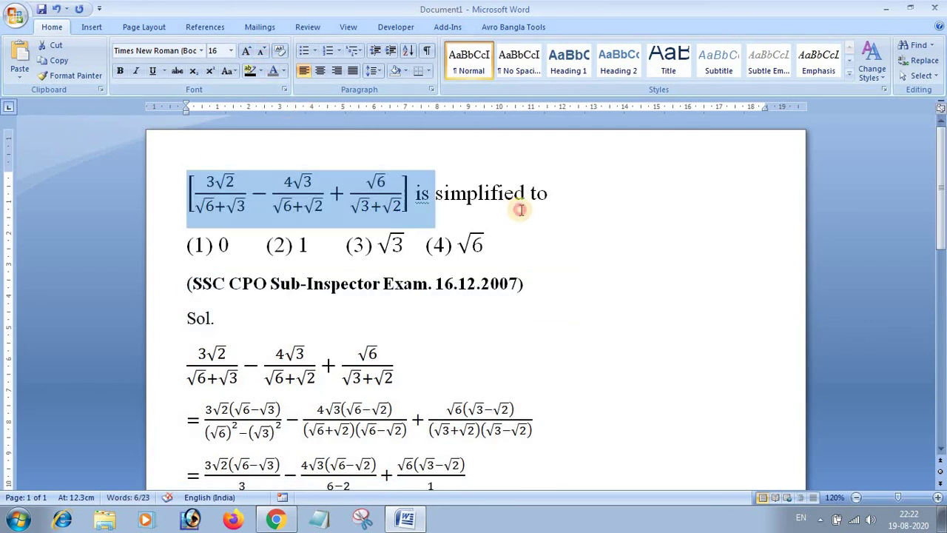
left_click(267, 54)
left_click(268, 55)
left_click(591, 347)
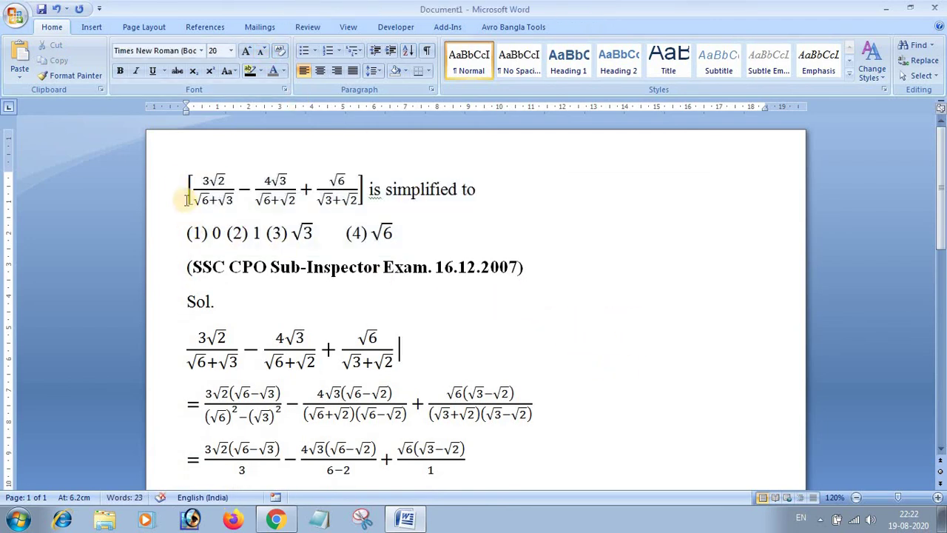
Remove the space after paragraphs from the solution lines
left_click_drag(251, 378, 452, 488)
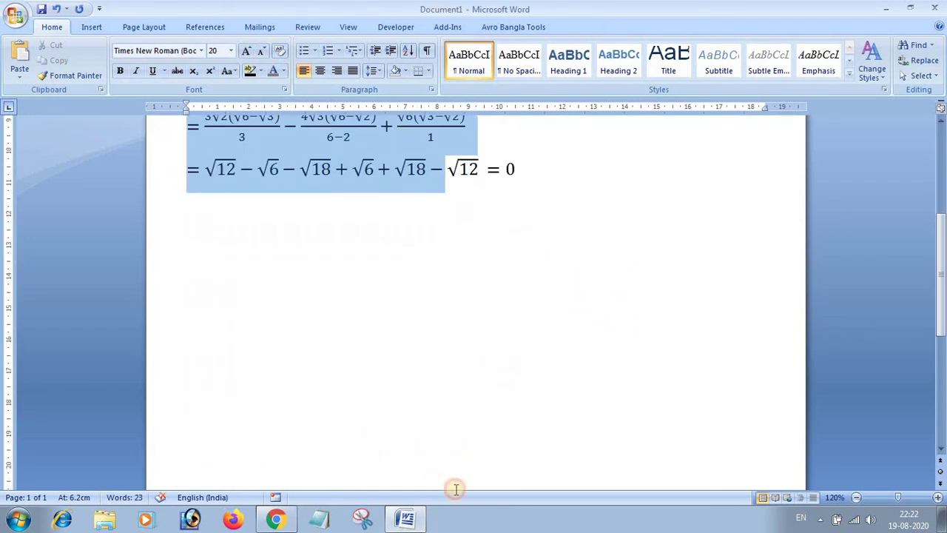
left_click(375, 70)
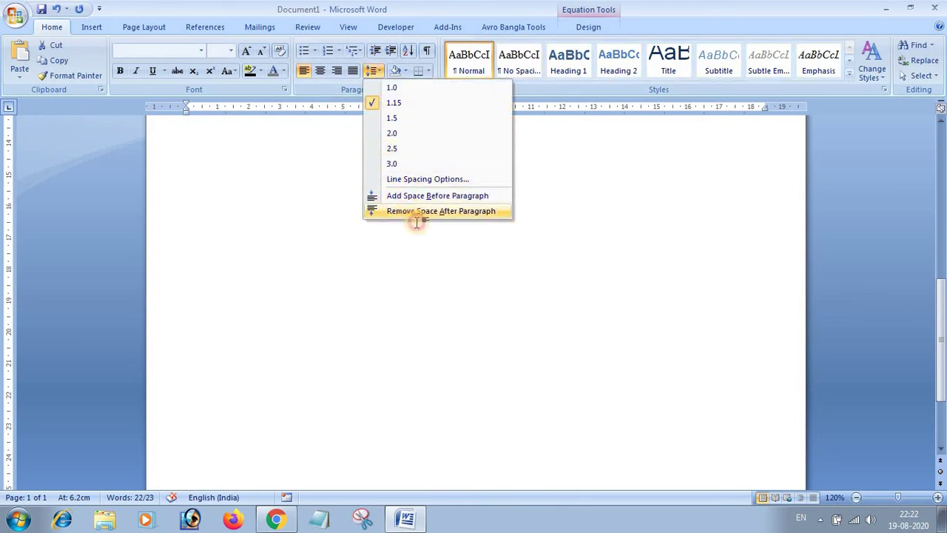
left_click(410, 210)
scroll(498, 278, "up", 5)
left_click(678, 390)
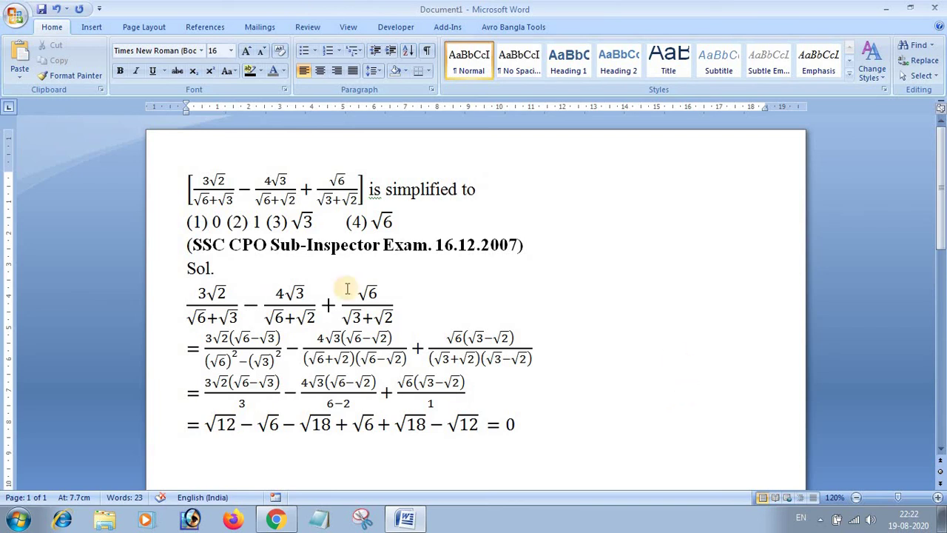
Apply 1.5 line spacing to the whole question and solution
left_click_drag(186, 177, 216, 269)
left_click_drag(547, 380, 611, 430)
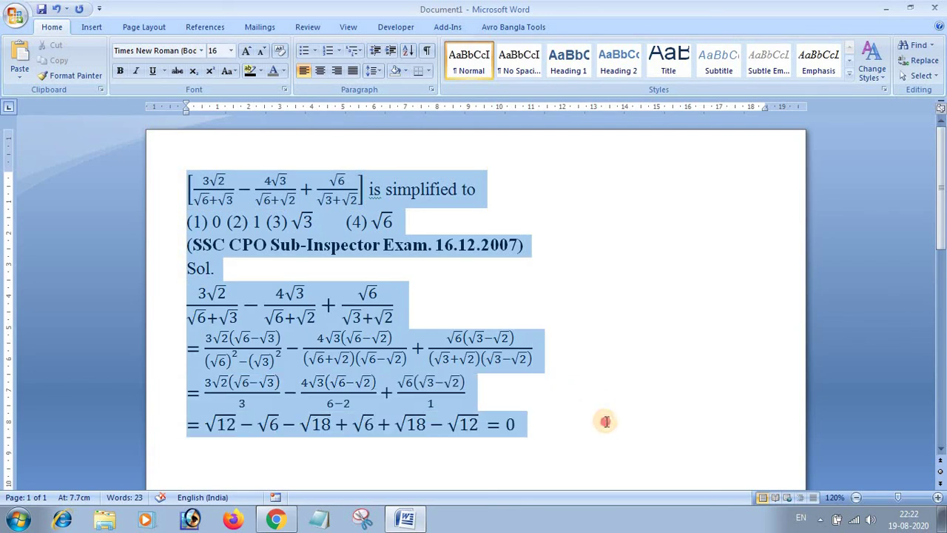
left_click(367, 71)
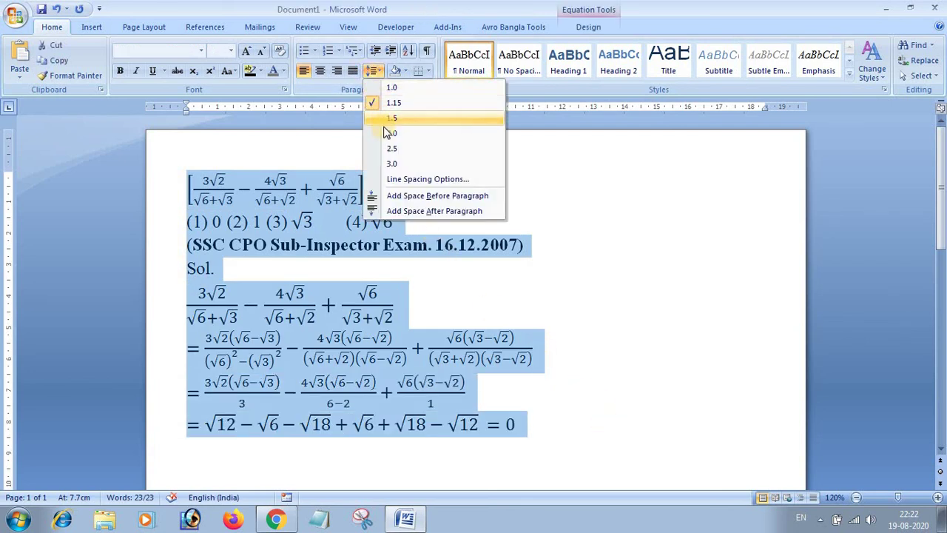
left_click(399, 121)
left_click(628, 289)
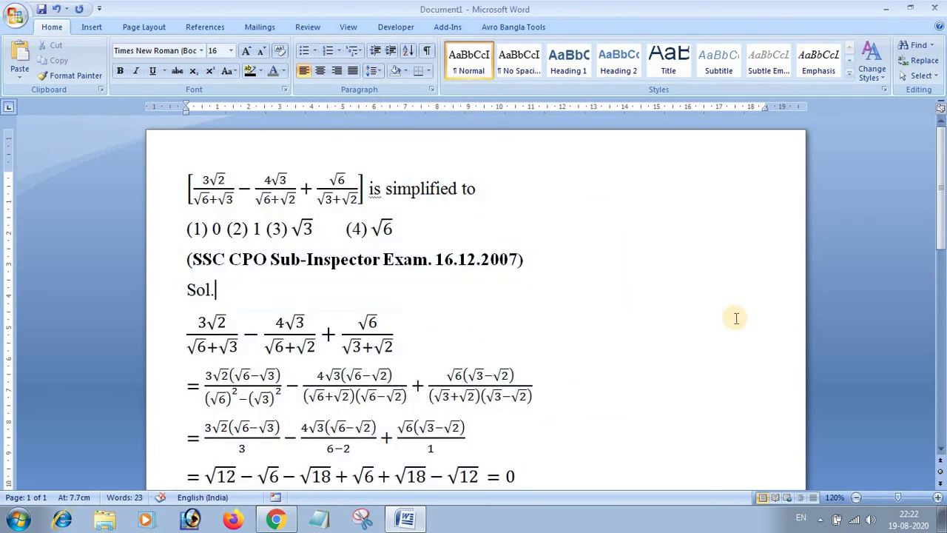
scroll(940, 192, "down", 1)
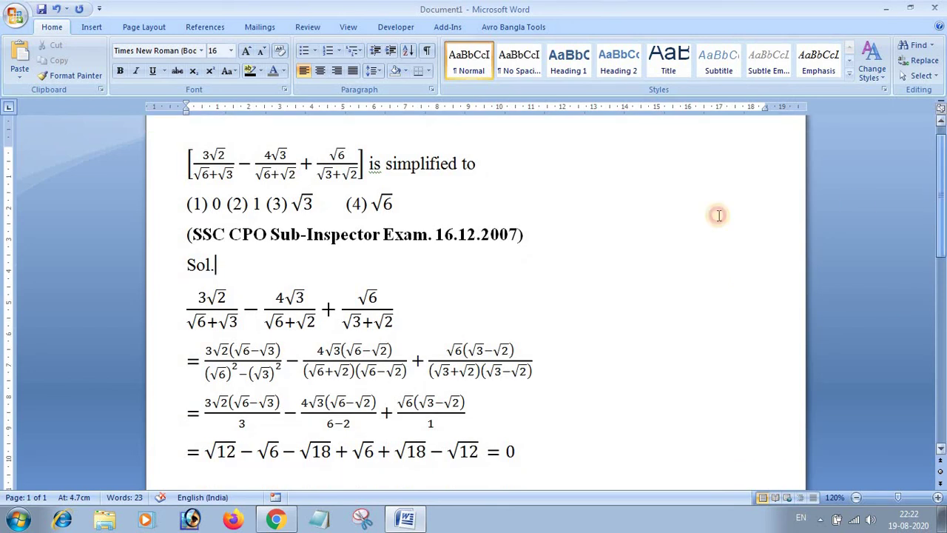